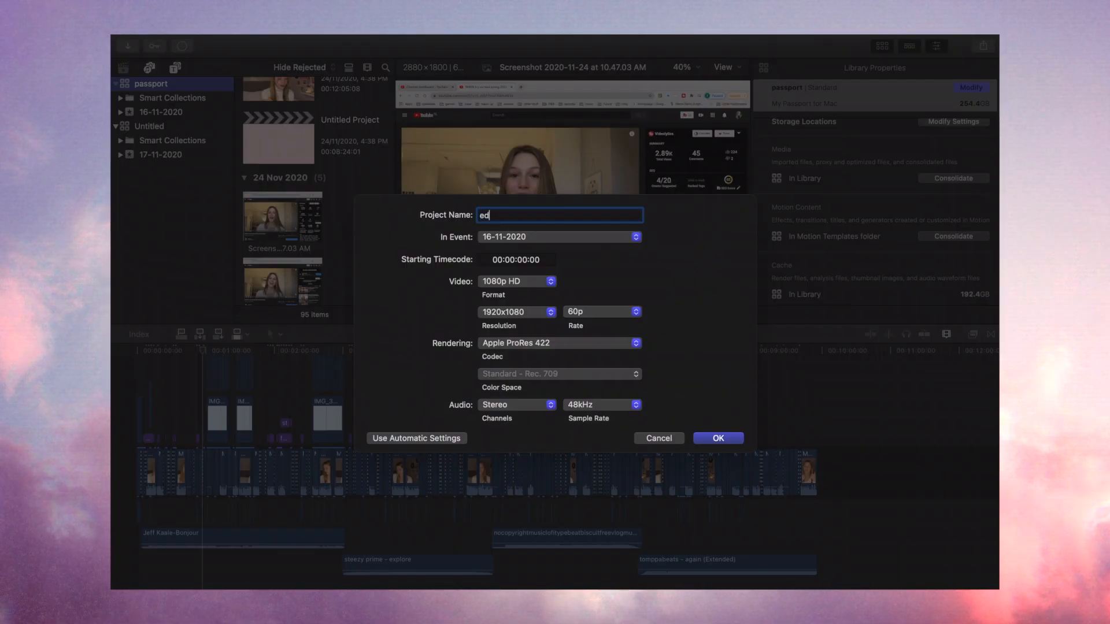
# Step: Name the new project "edit video" and create it in event 16-11-2020 as 1080p HD, 1920x1080 at 60p
pyautogui.write('edit vid')
pyautogui.write('eo')
pyautogui.press('Return')
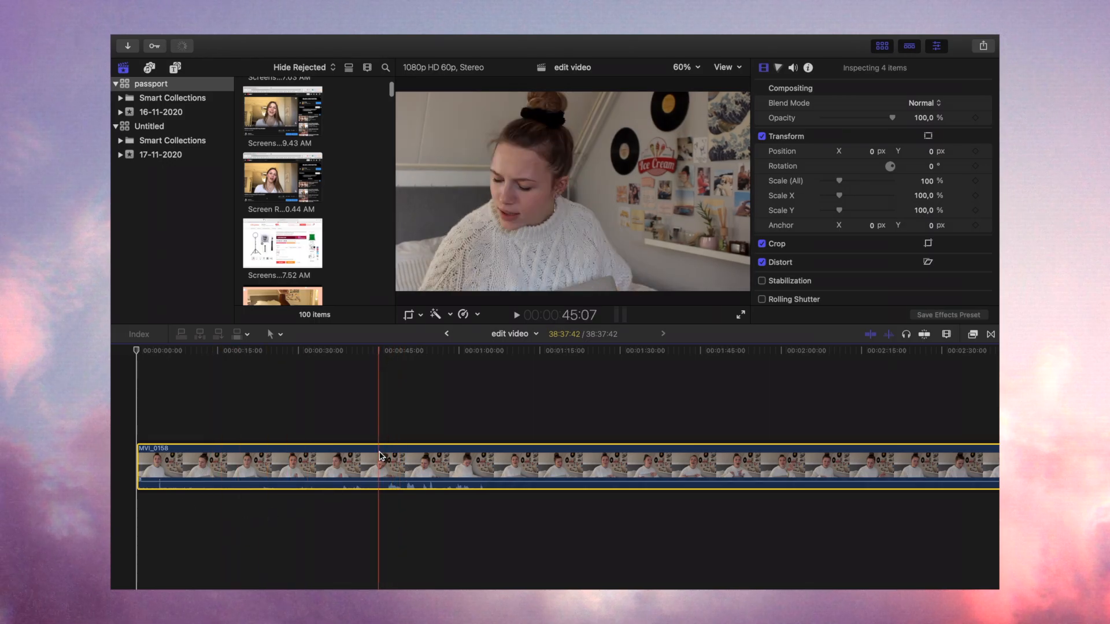
# Step: Cut the first clip, MVI_0158, at about 1:10:35 and again slightly earlier at about 1:06:57
pyautogui.hscroll(20, 649, 462)
pyautogui.press('super+minus')
pyautogui.press('super+minus')
pyautogui.hscroll(20, 648, 463)
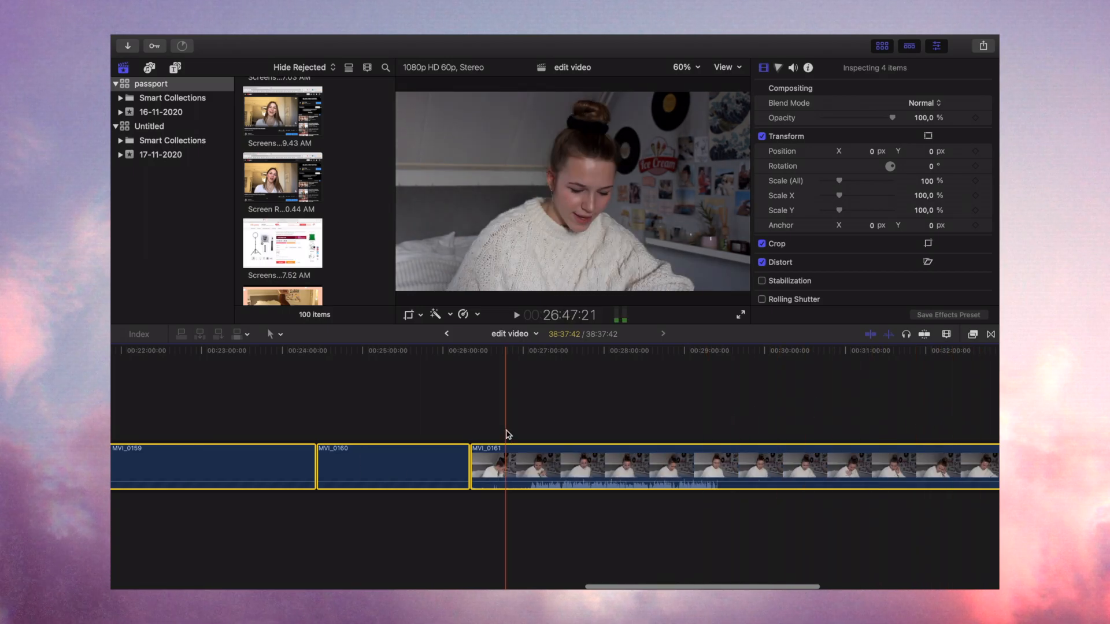
pyautogui.hscroll(-15, 507, 434)
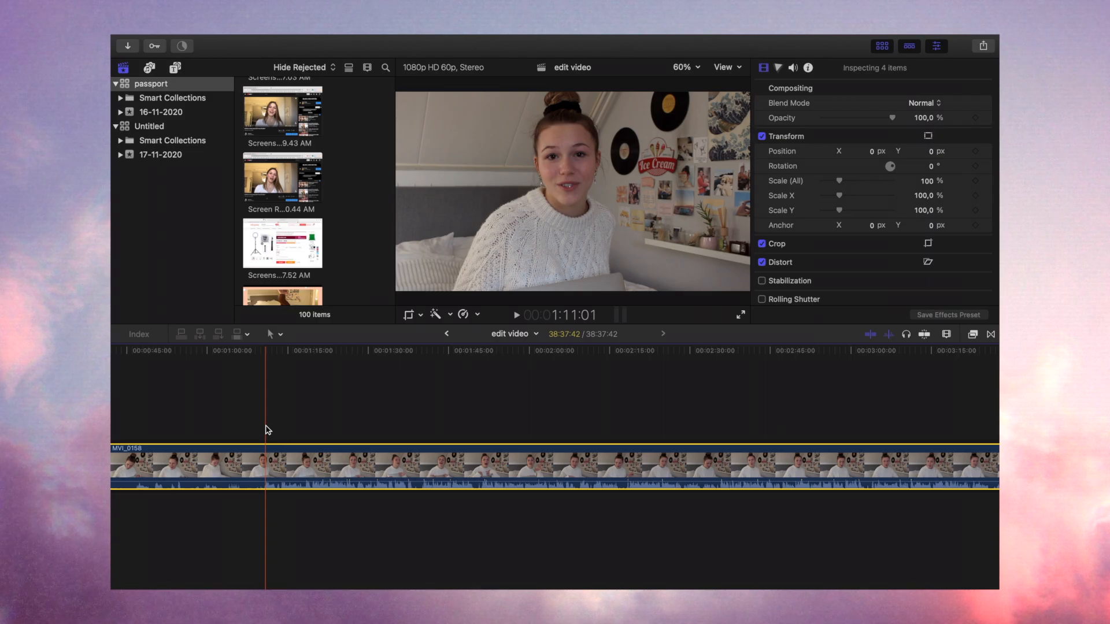
pyautogui.press('super+b')
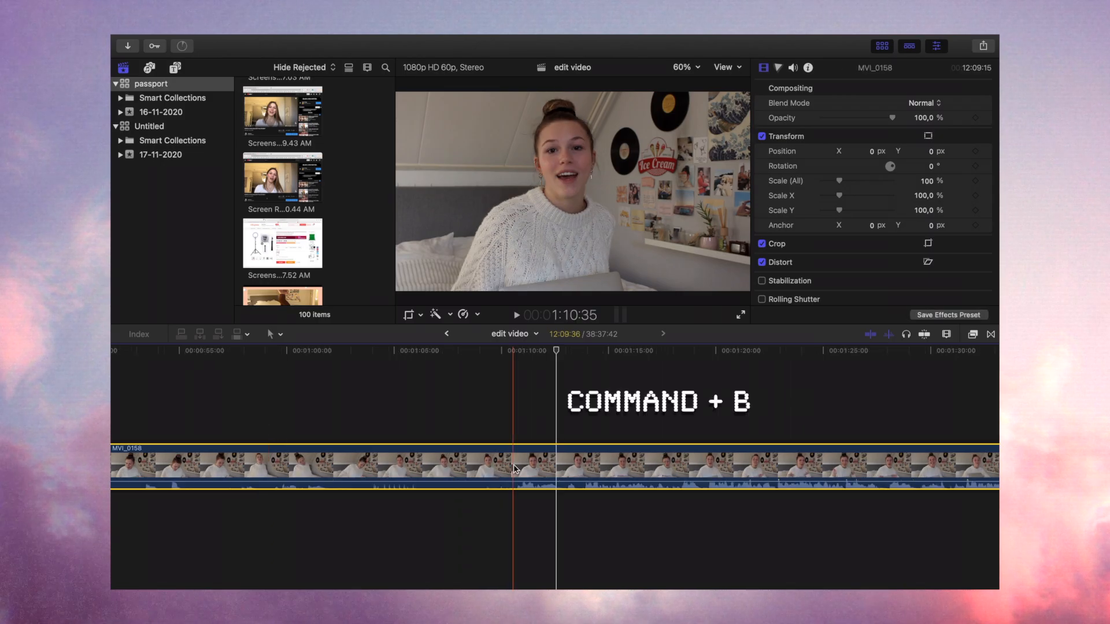
pyautogui.press('super+b')
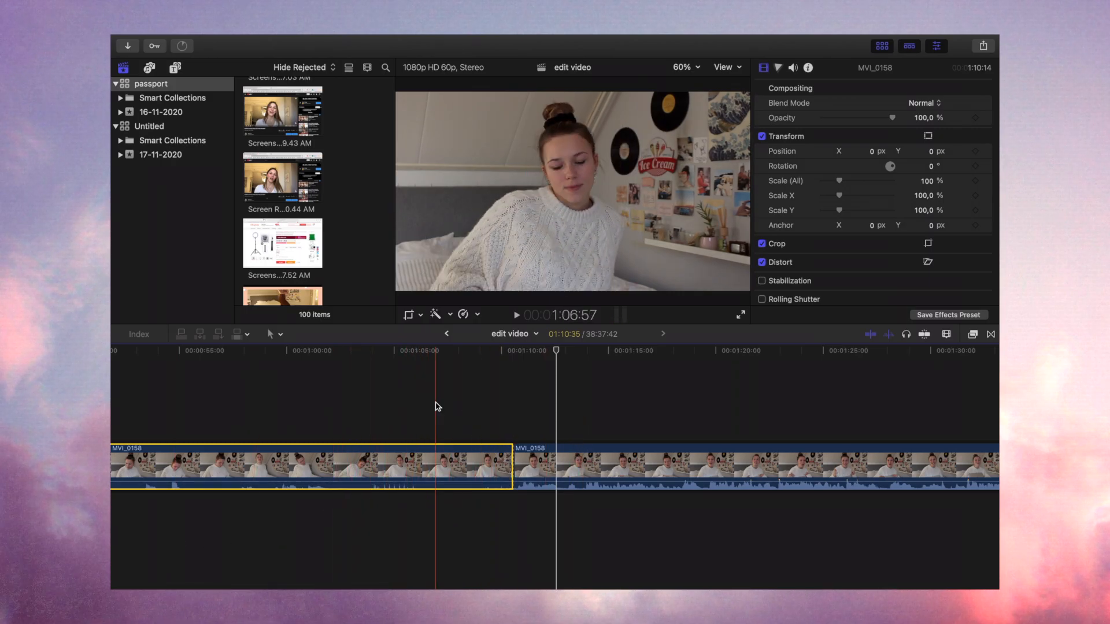
# Step: Delete the two MVI_0158 segments that lie before the cut at 1:10:35
pyautogui.click(484, 456)
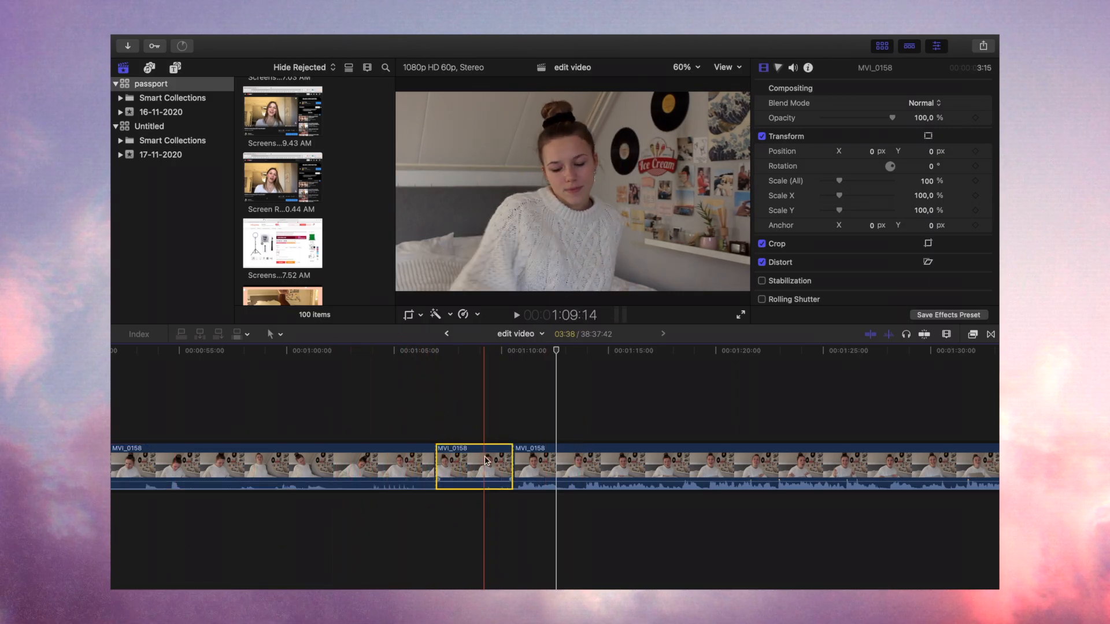
pyautogui.keyDown('super'); pyautogui.click(346, 457); pyautogui.keyUp('super')
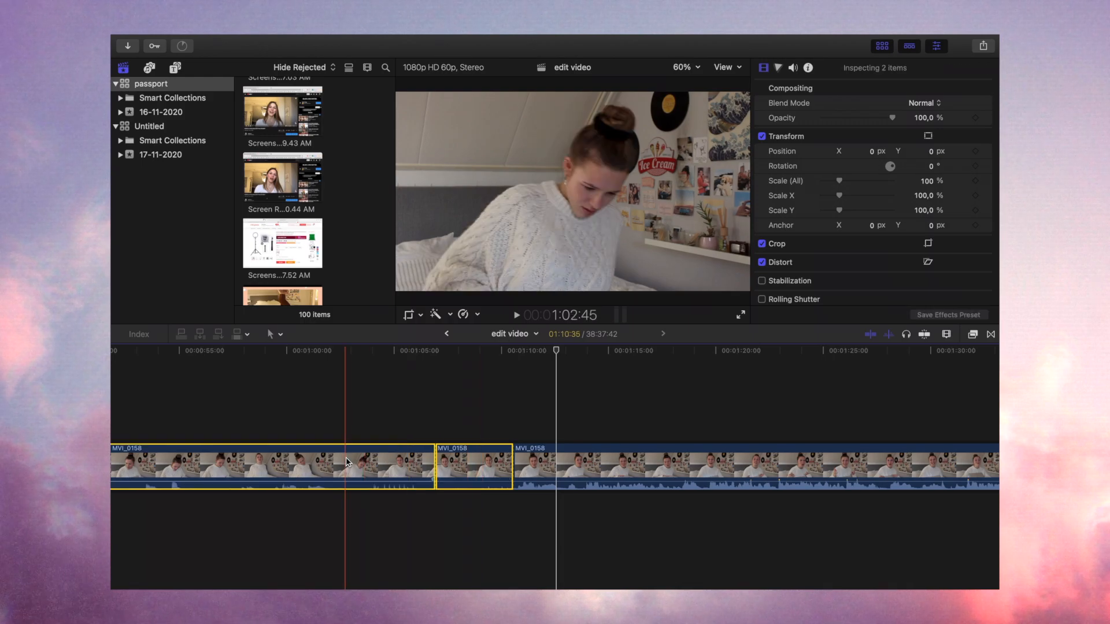
pyautogui.press('Delete')
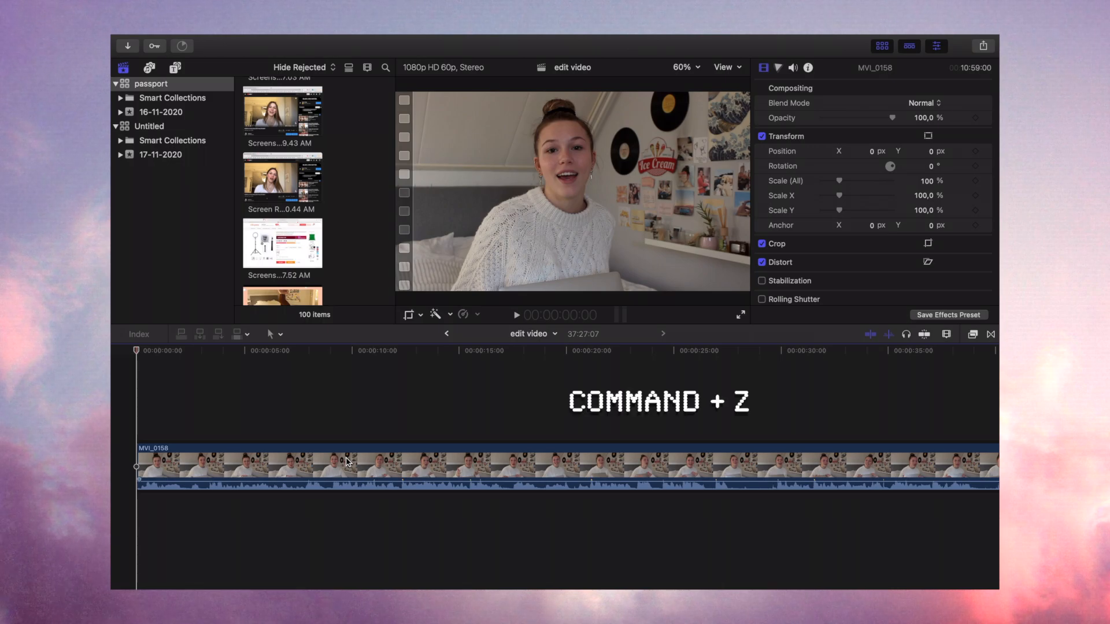
# Step: Undo the segment deletion and the cut at 1:06:57, and redo both
pyautogui.press('super+z')
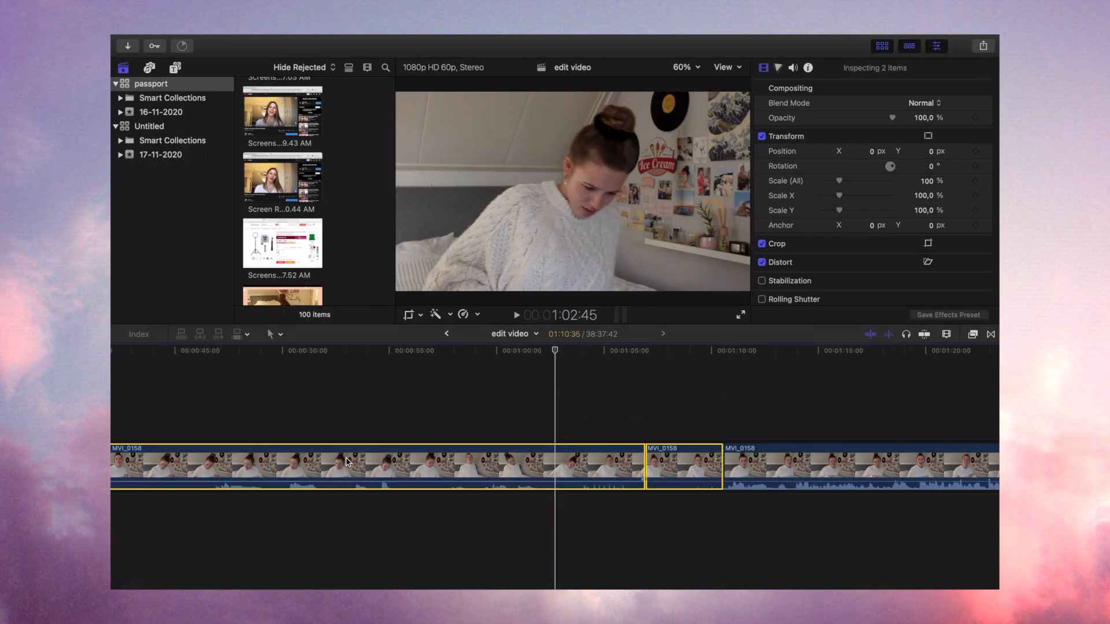
pyautogui.press('super+z')
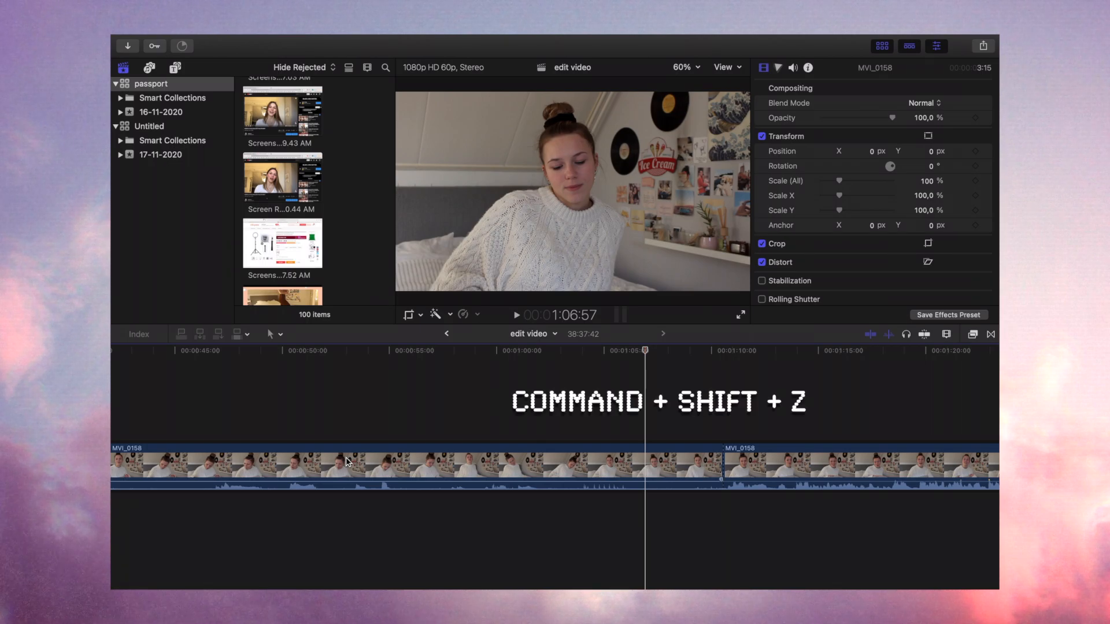
pyautogui.press('super+shift+z')
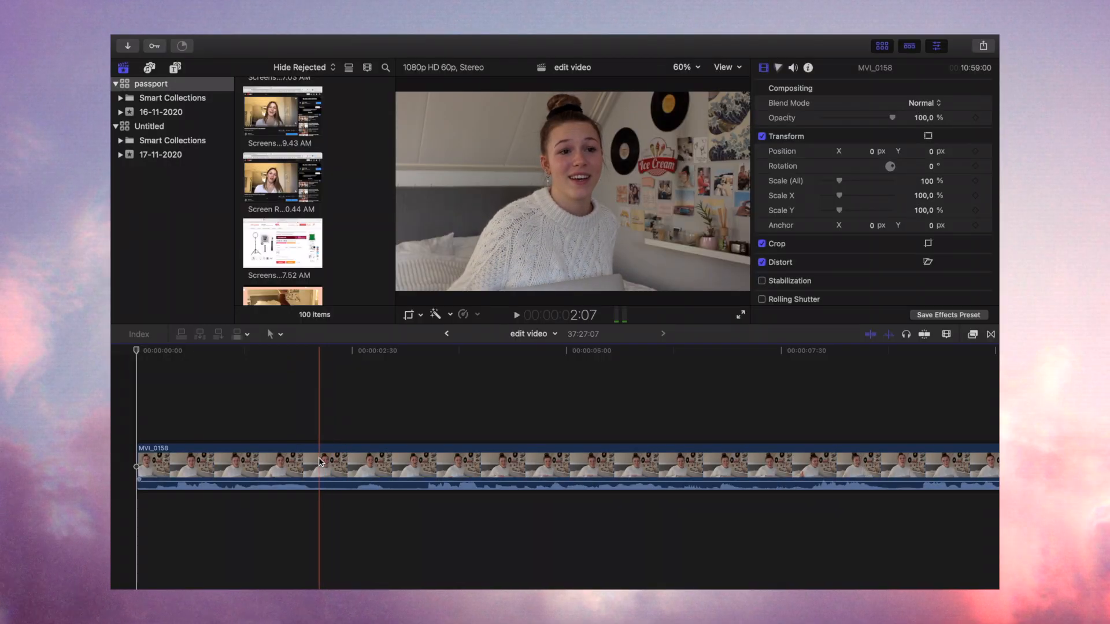
# Step: Cut the opening clip at about 2:06 and trim away the start of the segment that follows
pyautogui.click(320, 461)
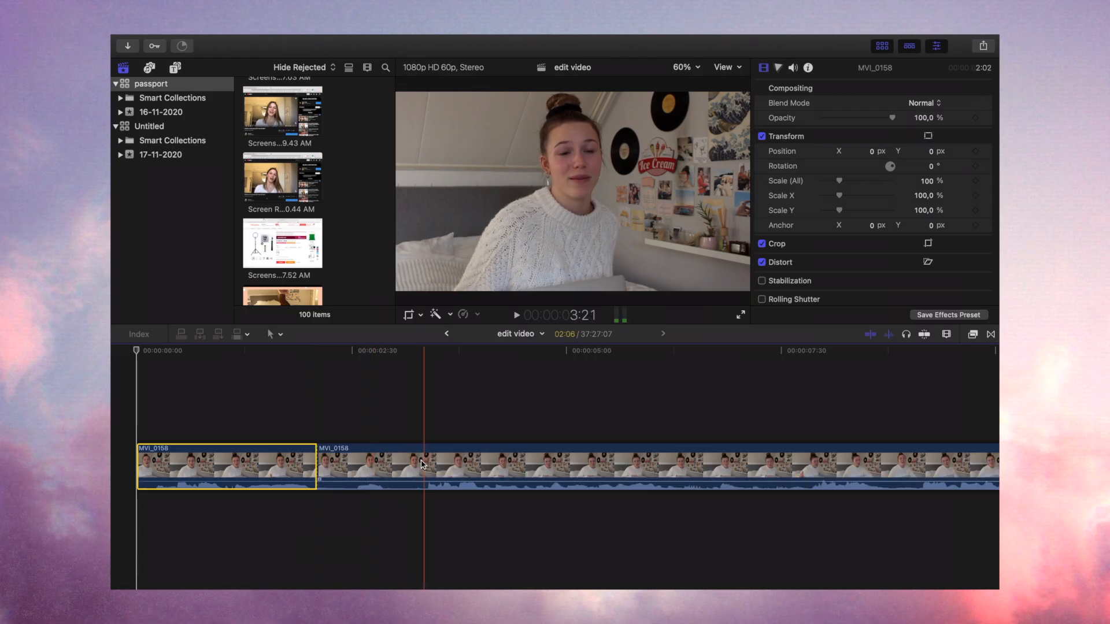
pyautogui.hotkey('alt', '[')
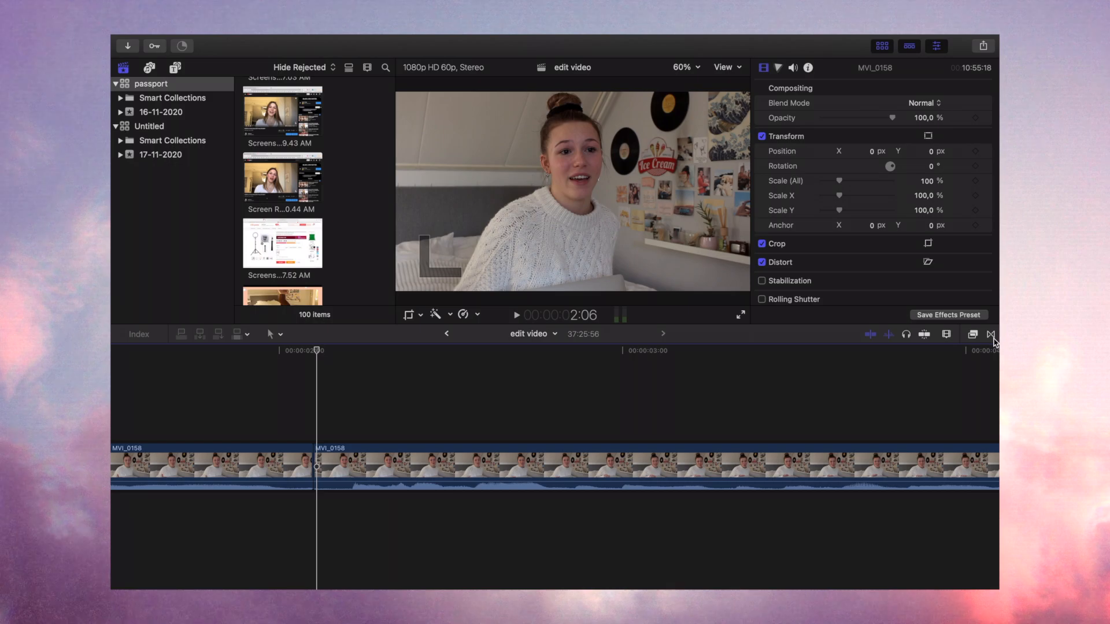
# Step: Look through all the installed transitions from beginning to end
pyautogui.click(991, 335)
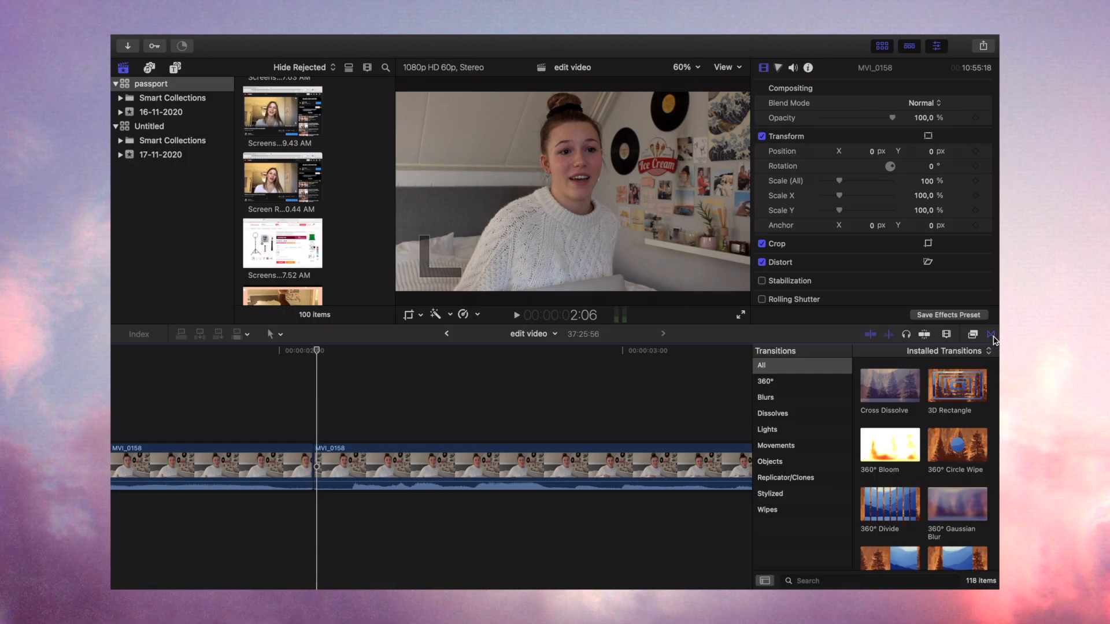
pyautogui.scroll(-15, 928, 465)
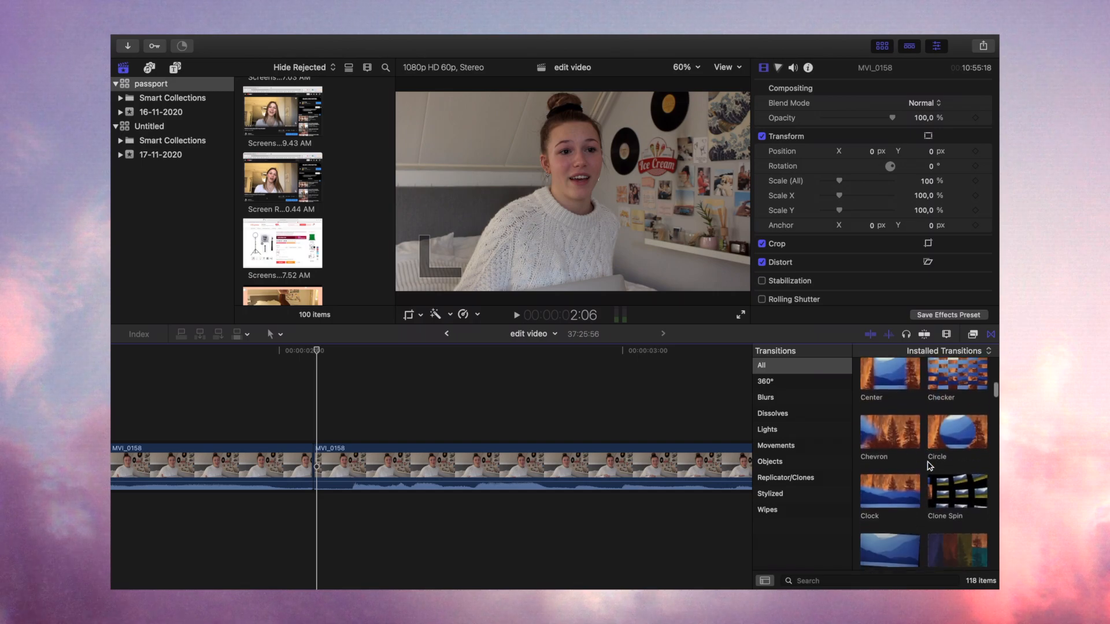
pyautogui.scroll(-1, 929, 465)
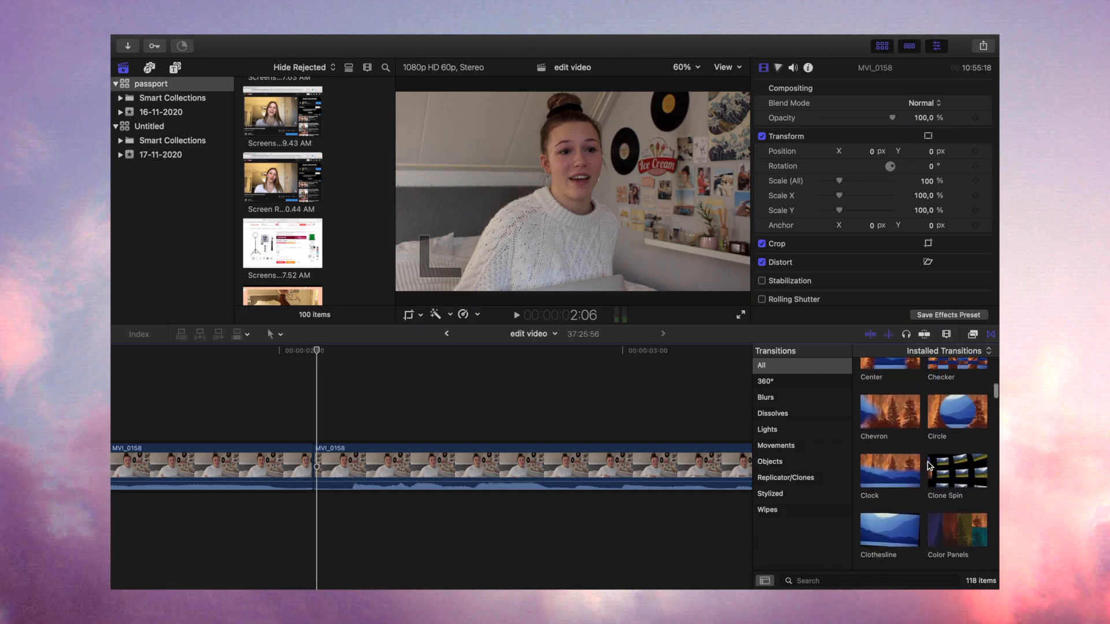
pyautogui.scroll(-5, 929, 466)
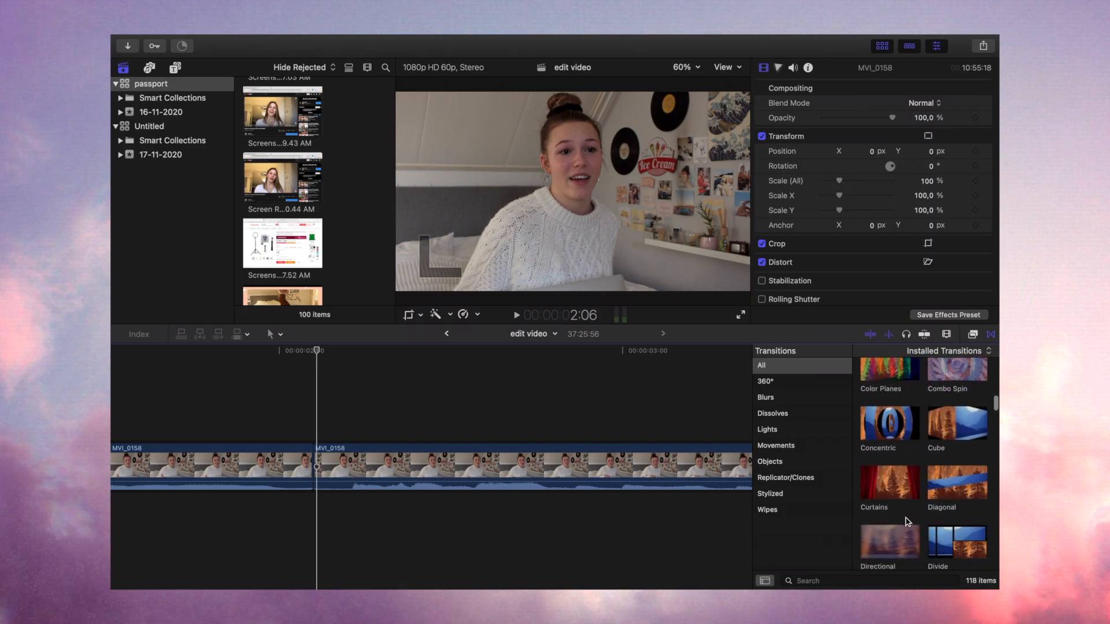
pyautogui.scroll(-15, 923, 530)
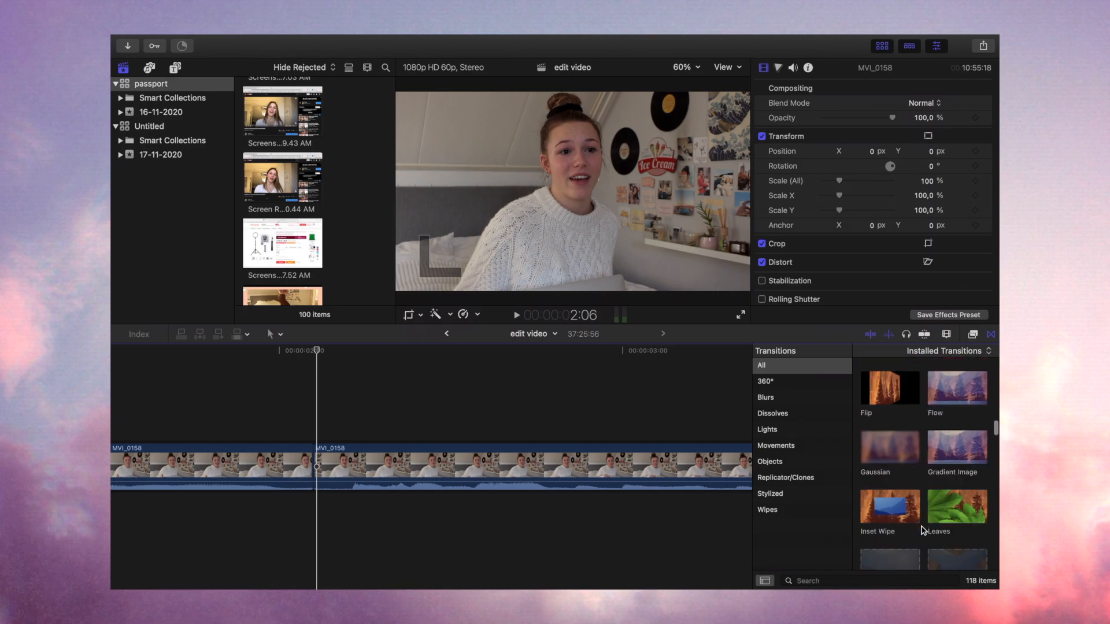
pyautogui.scroll(-10, 923, 530)
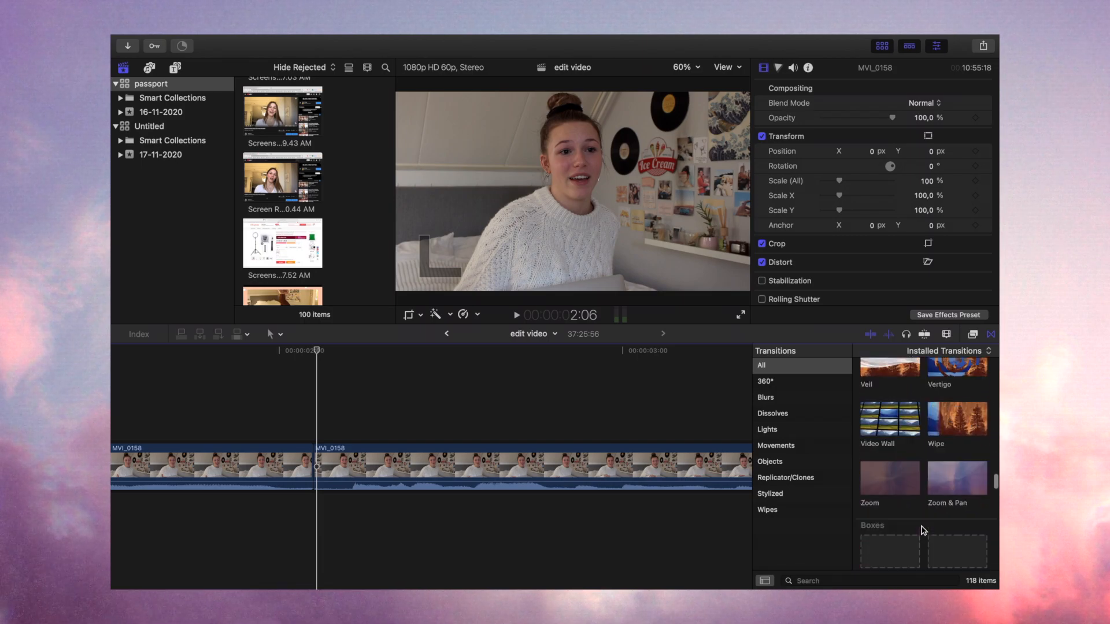
pyautogui.scroll(-5, 923, 530)
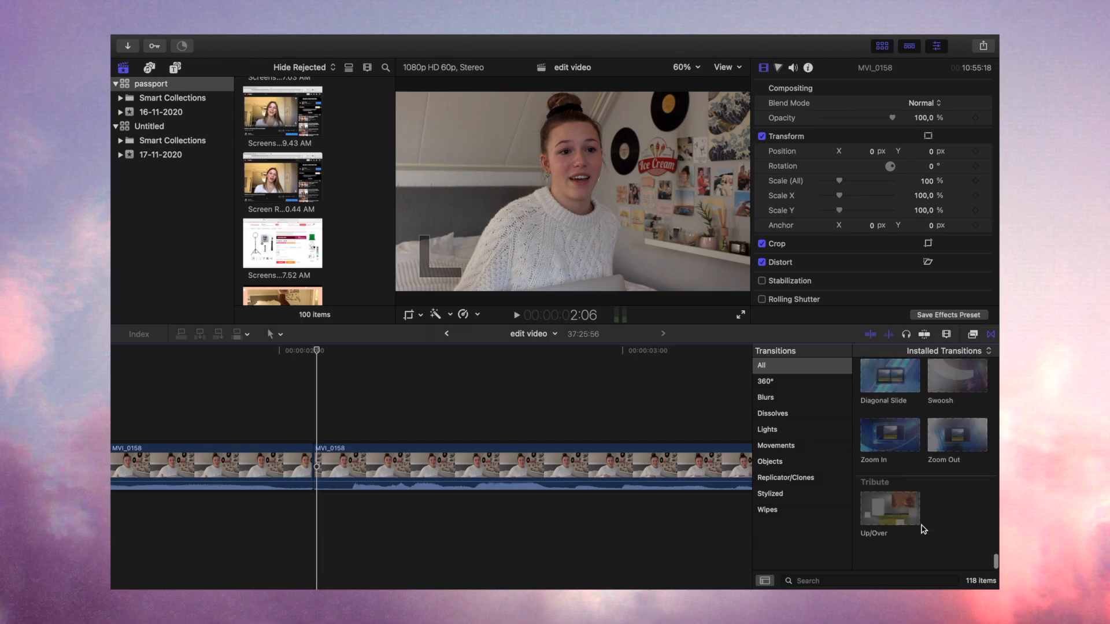
# Step: Look through the installed video and audio effects
pyautogui.click(974, 336)
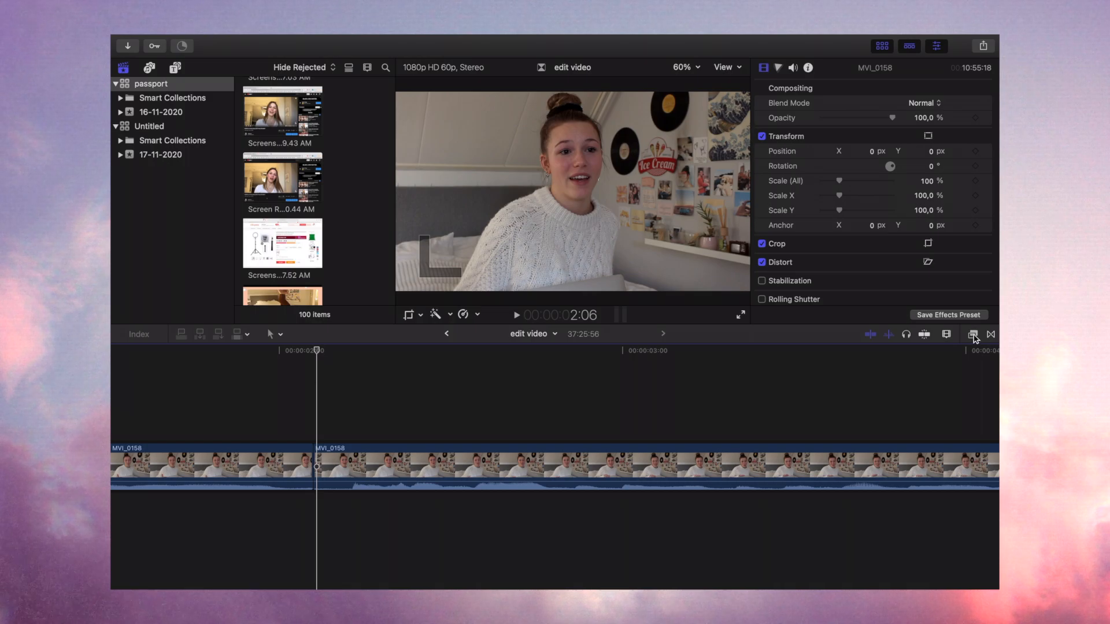
pyautogui.click(974, 335)
pyautogui.scroll(15, 951, 451)
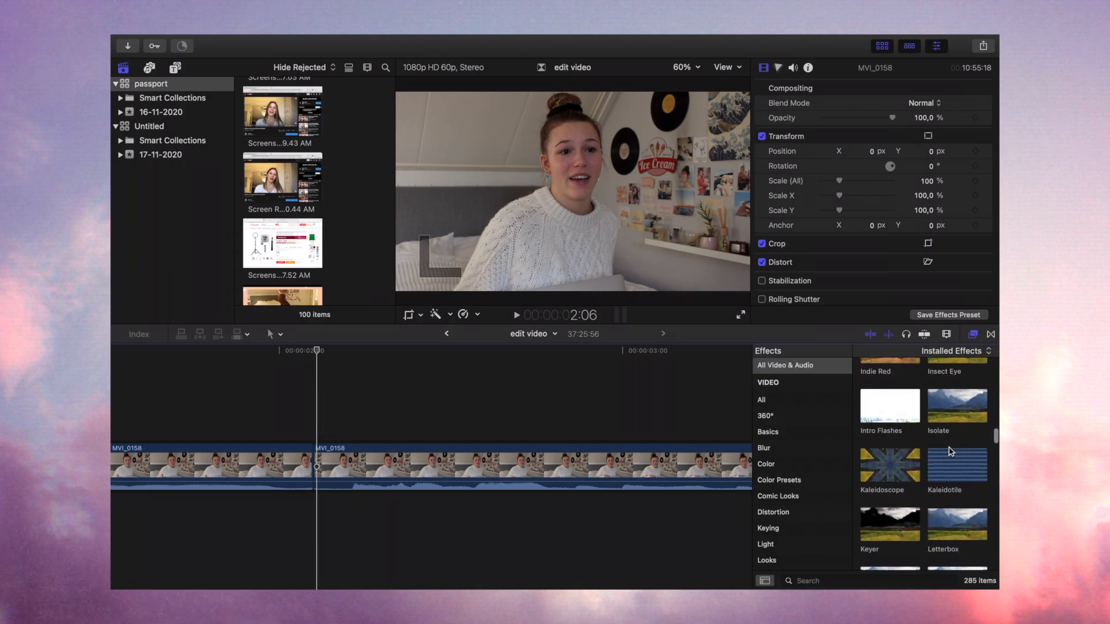
pyautogui.scroll(-2, 948, 452)
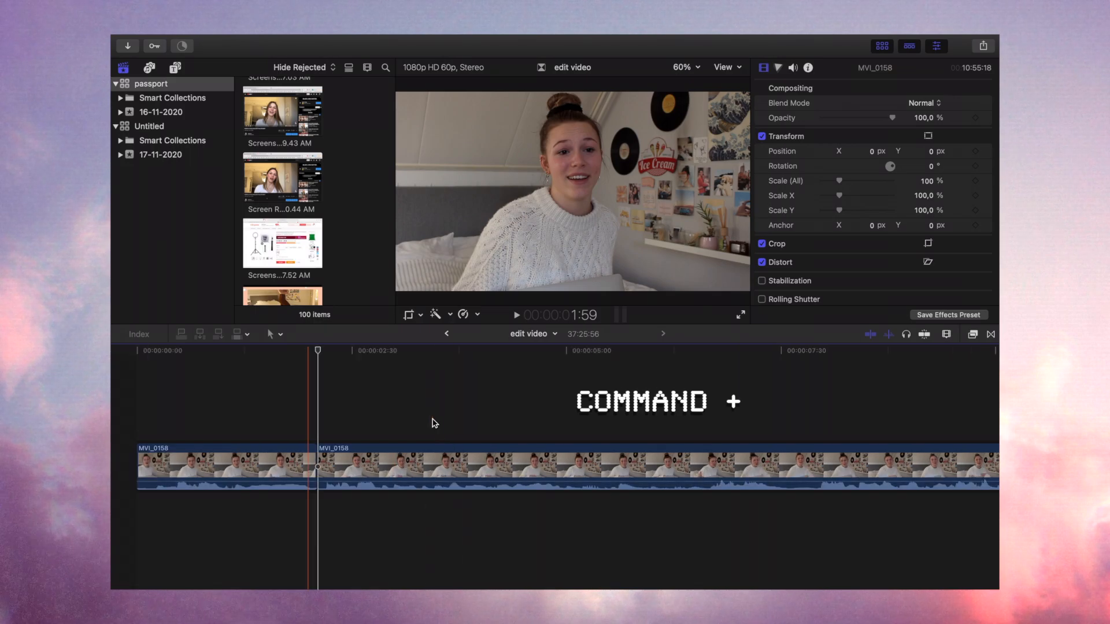
# Step: Cut the opening clip at about 1:48 and the clip after it at about 2:22, leaving two short segments between
pyautogui.press('super+equal')
pyautogui.press('super+equal')
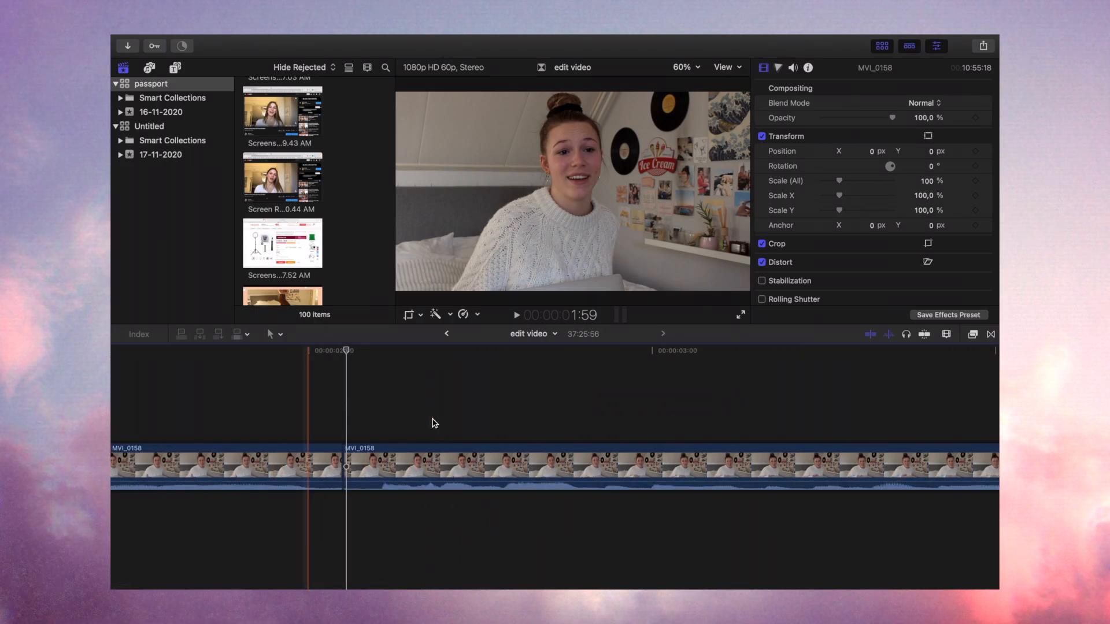
pyautogui.press('super+minus')
pyautogui.press('super+minus')
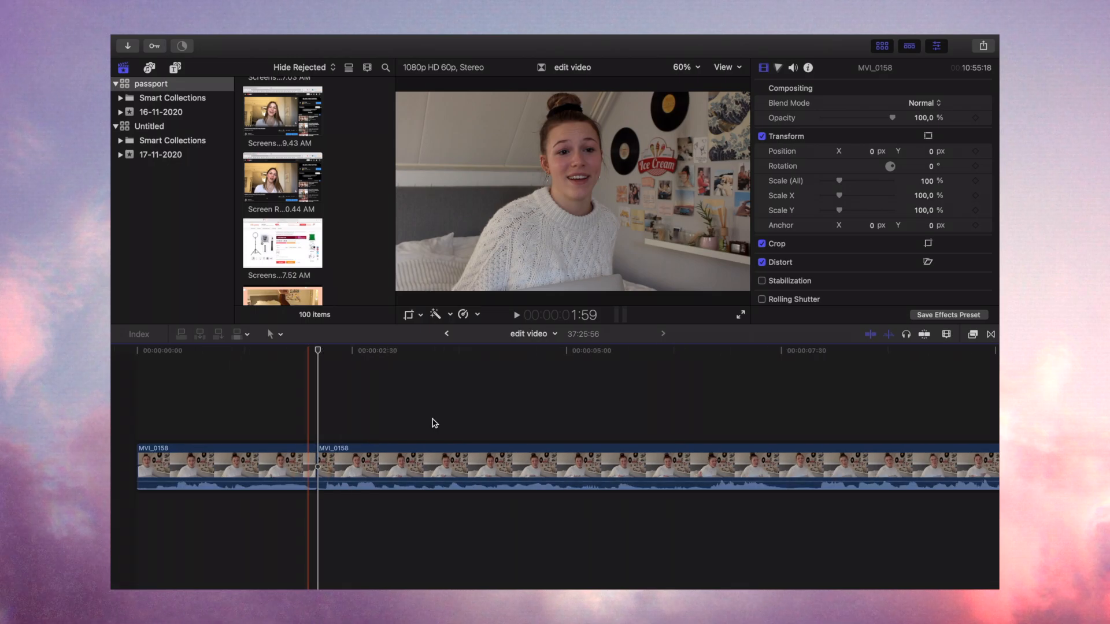
pyautogui.press('super+equal')
pyautogui.press('super+equal')
pyautogui.click(341, 460)
pyautogui.press('super+b')
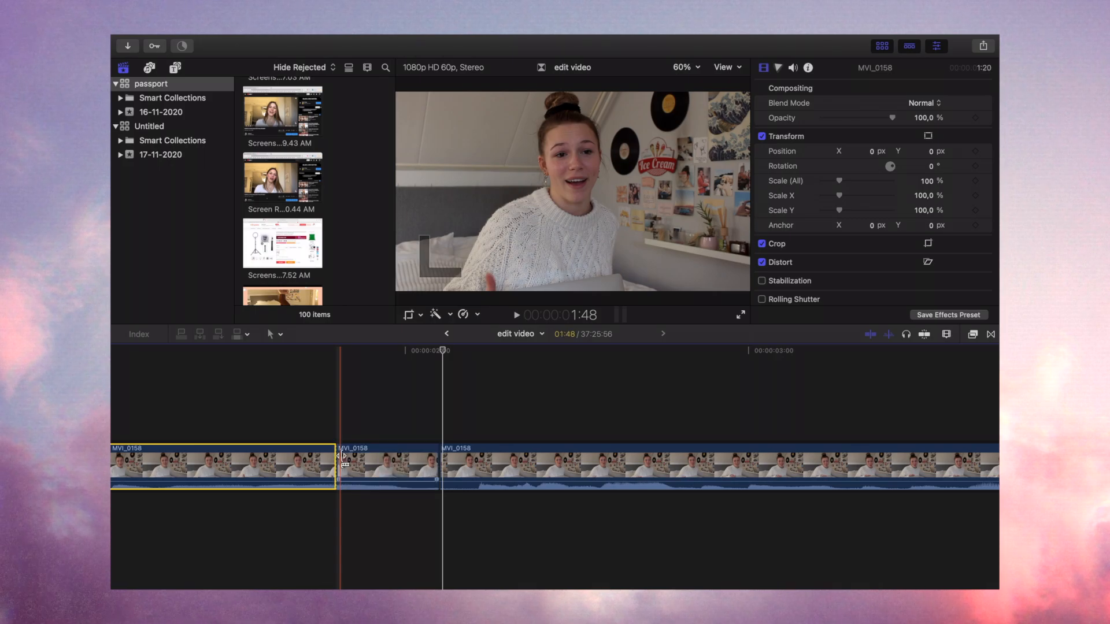
pyautogui.click(533, 461)
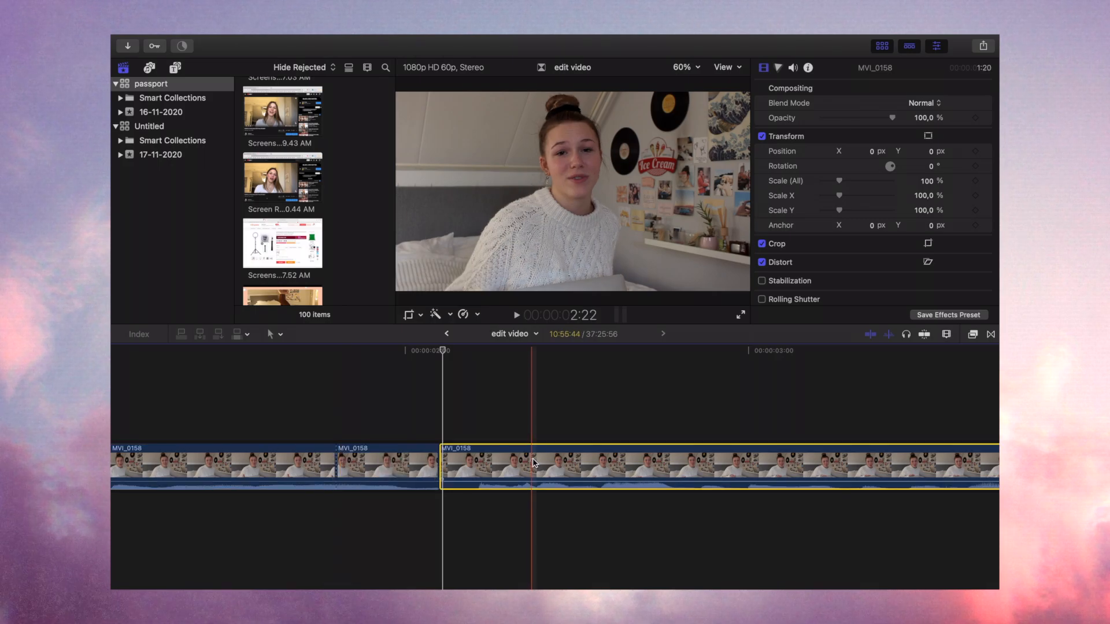
pyautogui.press('super+b')
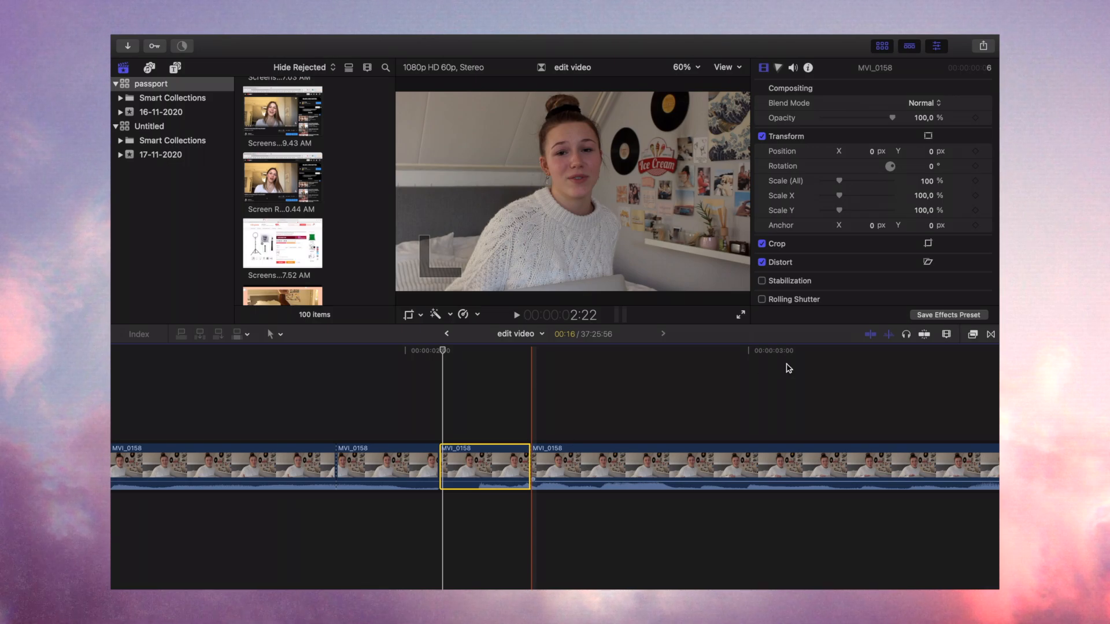
# Step: Apply the Bad TV effect from the Stylize category to the two short segments before and after the 2:06 cut
pyautogui.press('super+5')
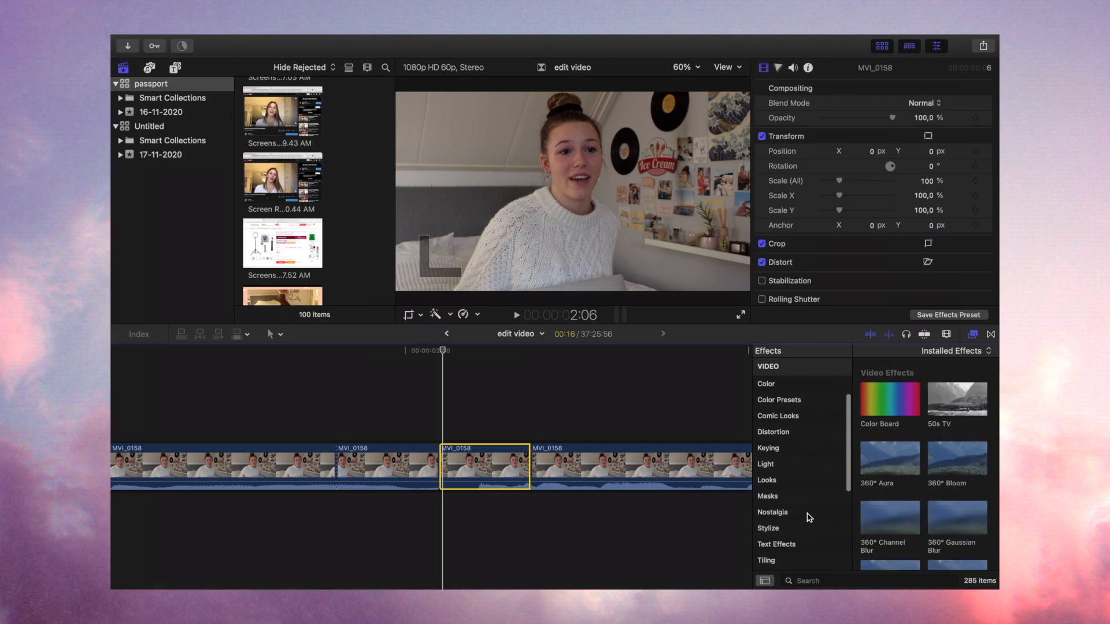
pyautogui.scroll(-1, 804, 523)
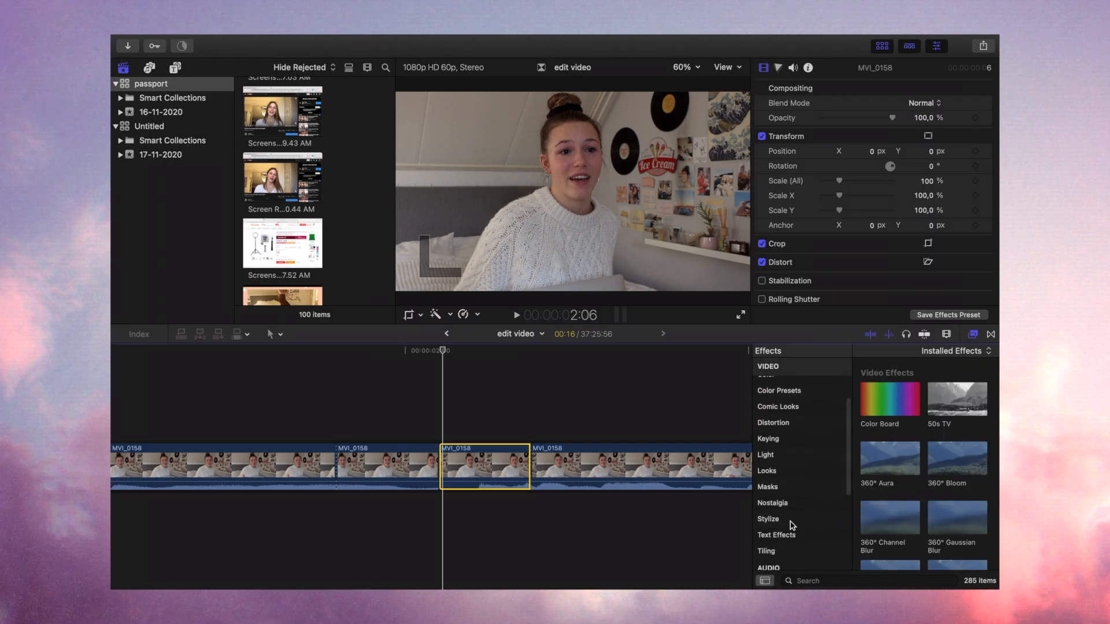
pyautogui.click(793, 525)
pyautogui.scroll(-1, 945, 466)
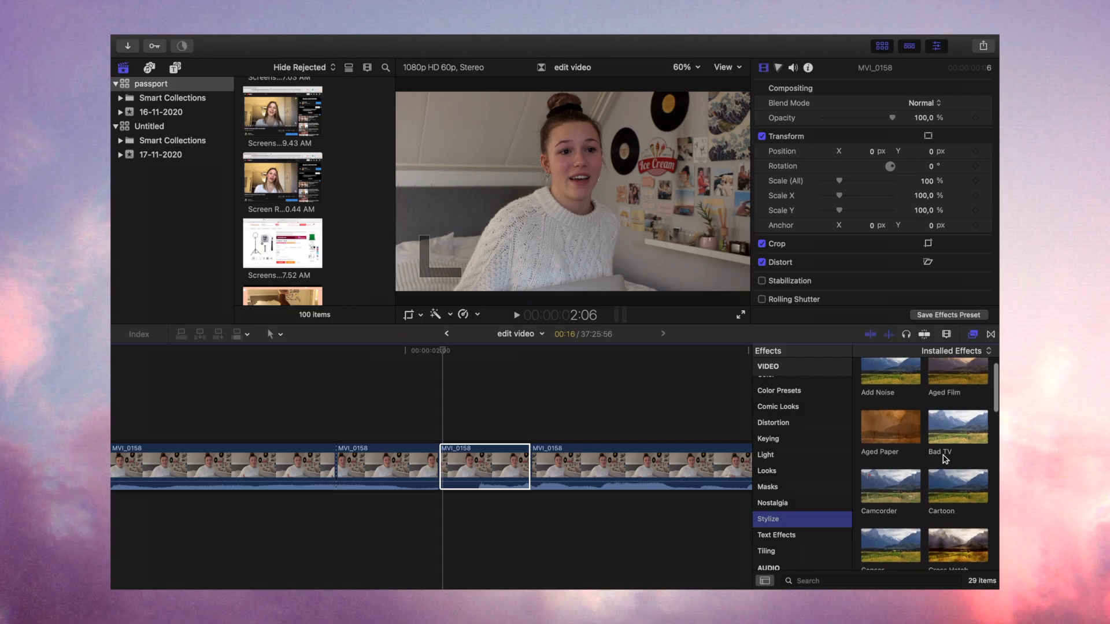
pyautogui.scroll(1, 946, 458)
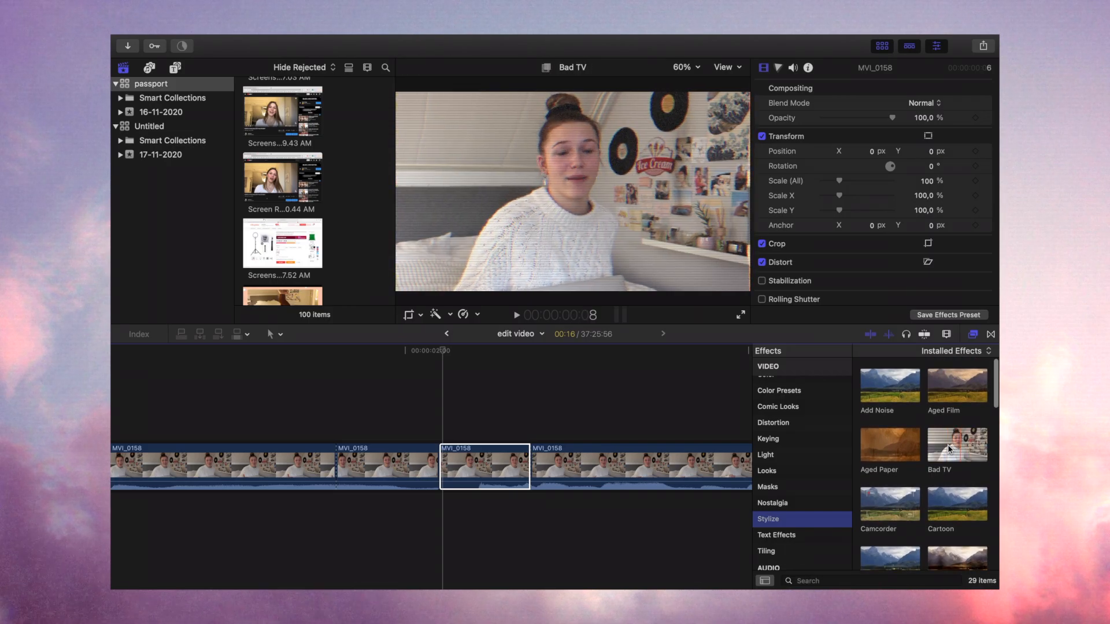
pyautogui.moveTo(962, 447); pyautogui.dragTo(392, 466)
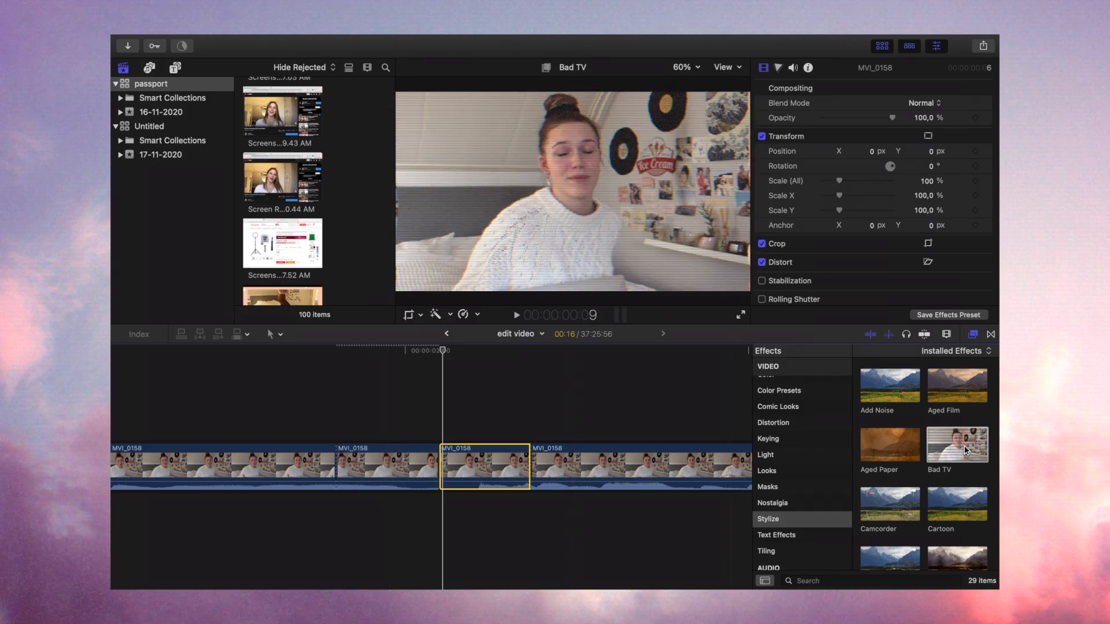
pyautogui.moveTo(963, 445); pyautogui.dragTo(507, 478)
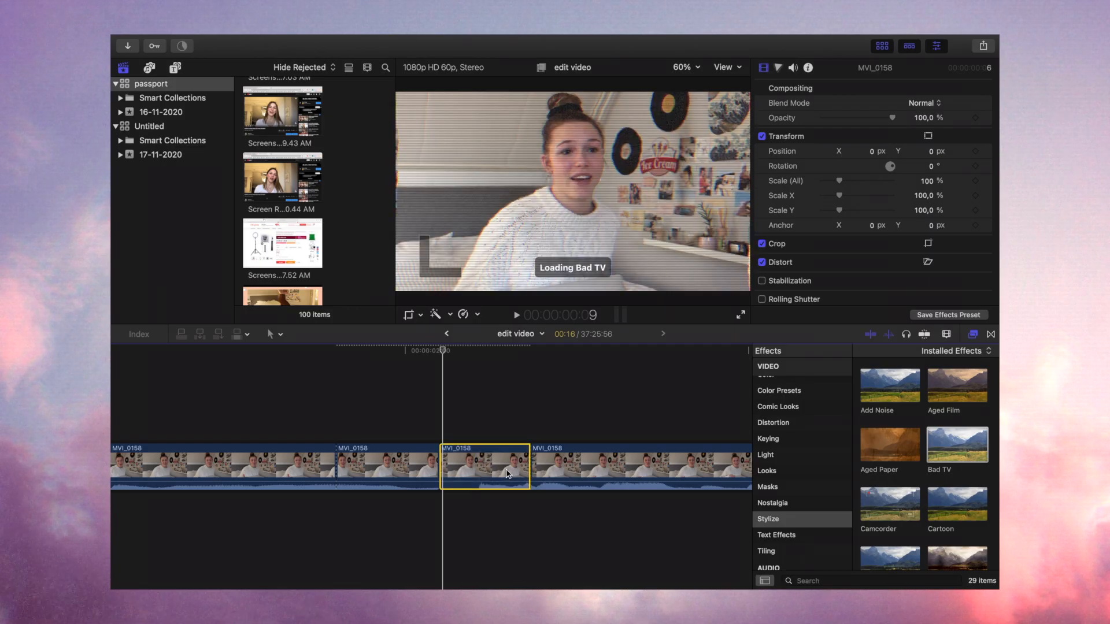
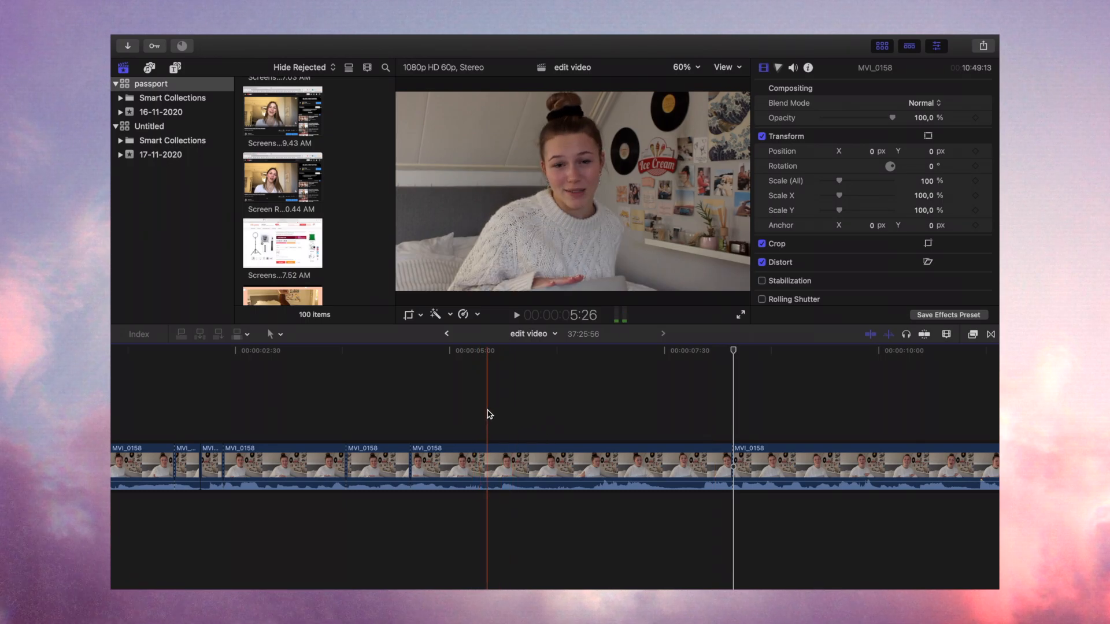
# Step: Add starting position and scale keyframes to the MVI_0158 clip at about 5:24
pyautogui.press('super+equal')
pyautogui.press('super+equal')
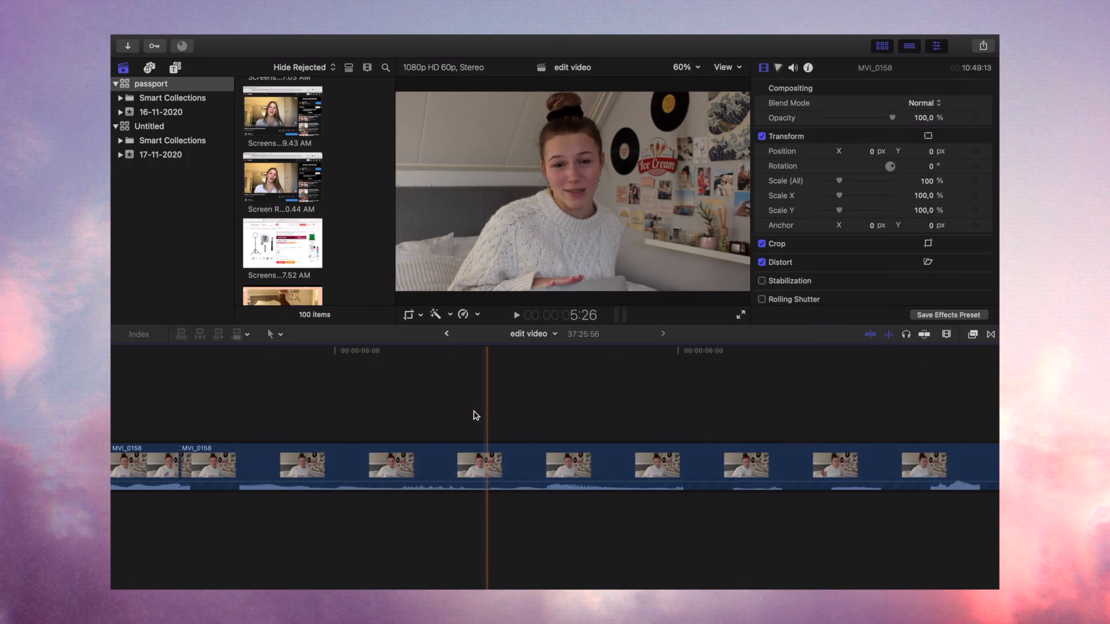
pyautogui.click(477, 414)
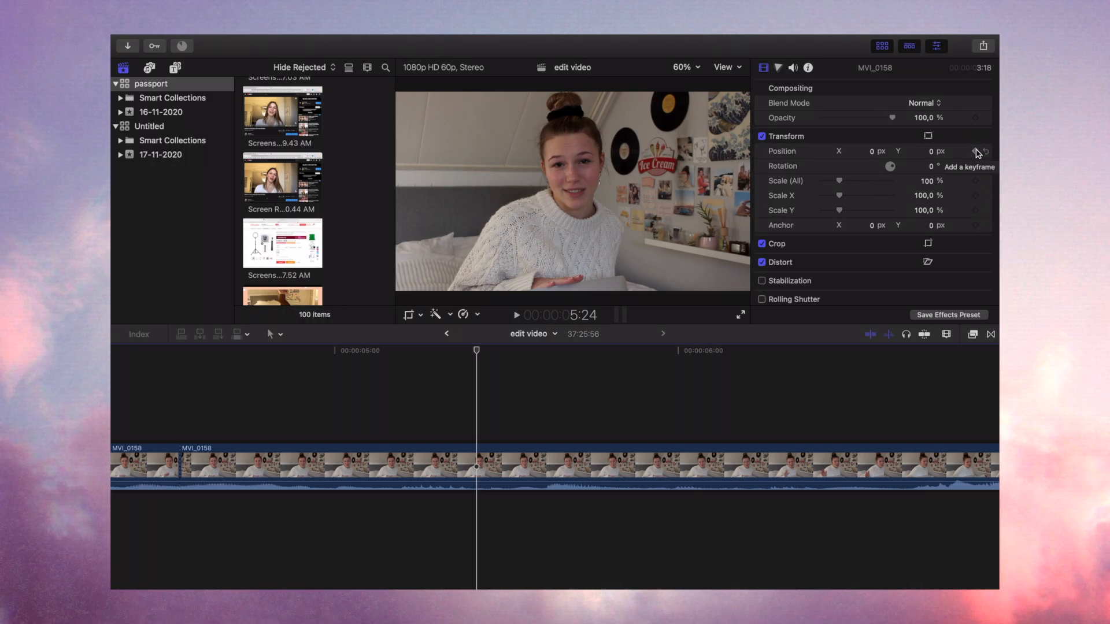
pyautogui.click(976, 152)
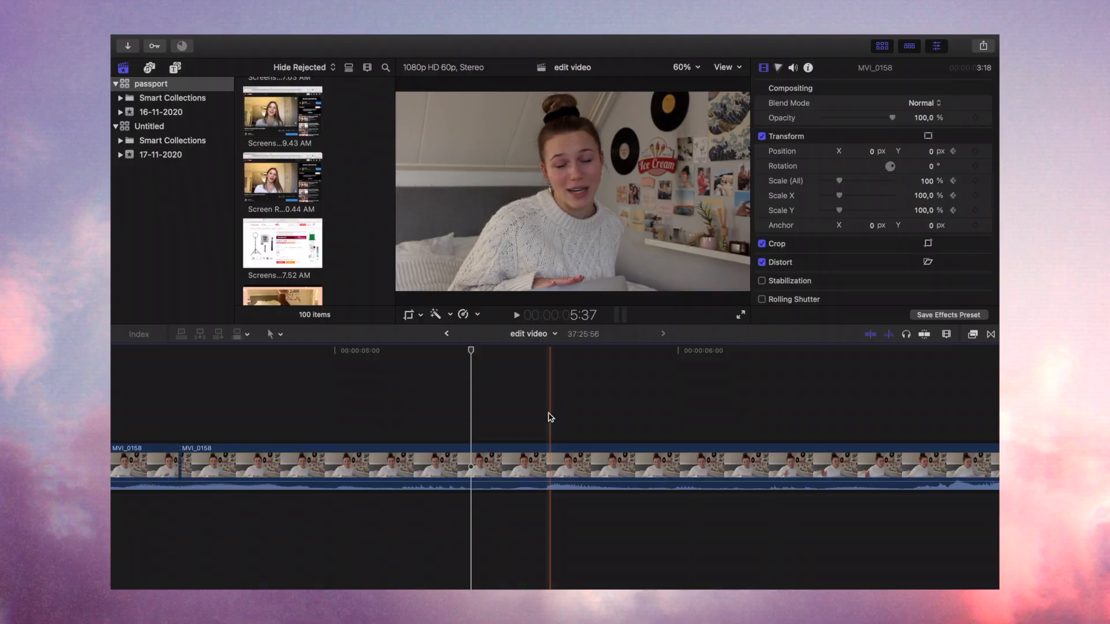
# Step: Add position and scale keyframes at about 5:36, set scale to 195% and position to X 51.9, Y -244.5 px, and play the zoom back
pyautogui.click(545, 417)
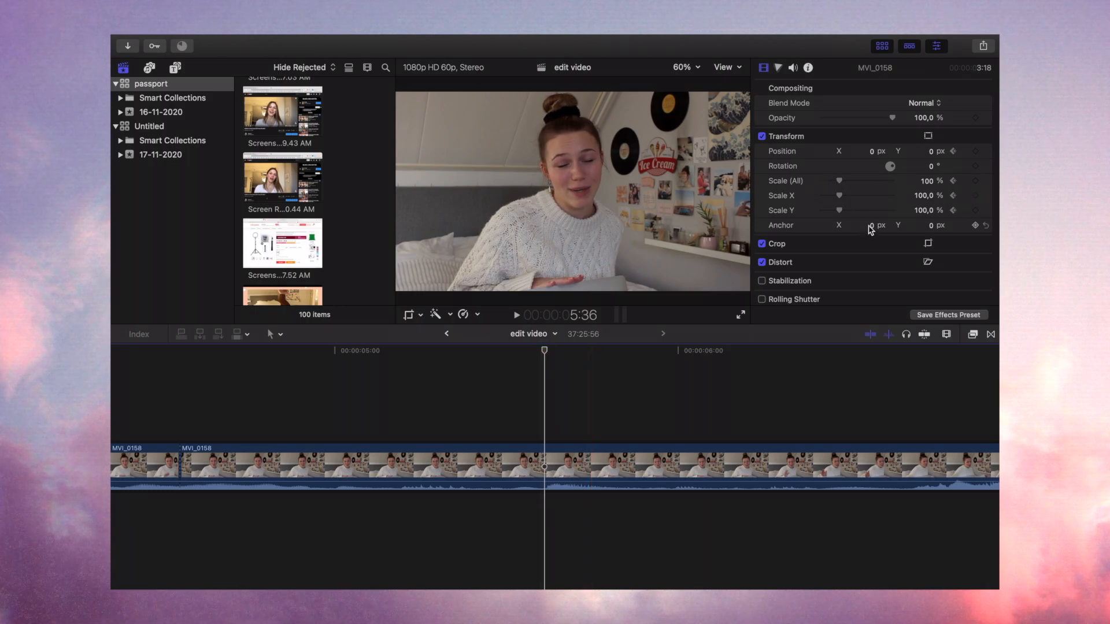
pyautogui.click(977, 152)
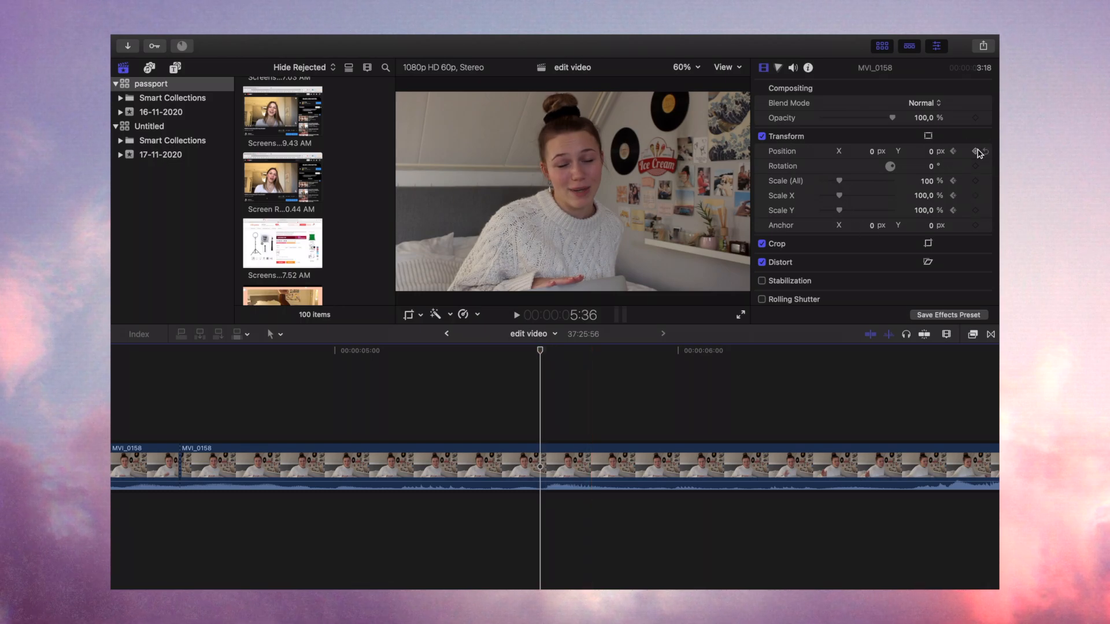
pyautogui.click(975, 181)
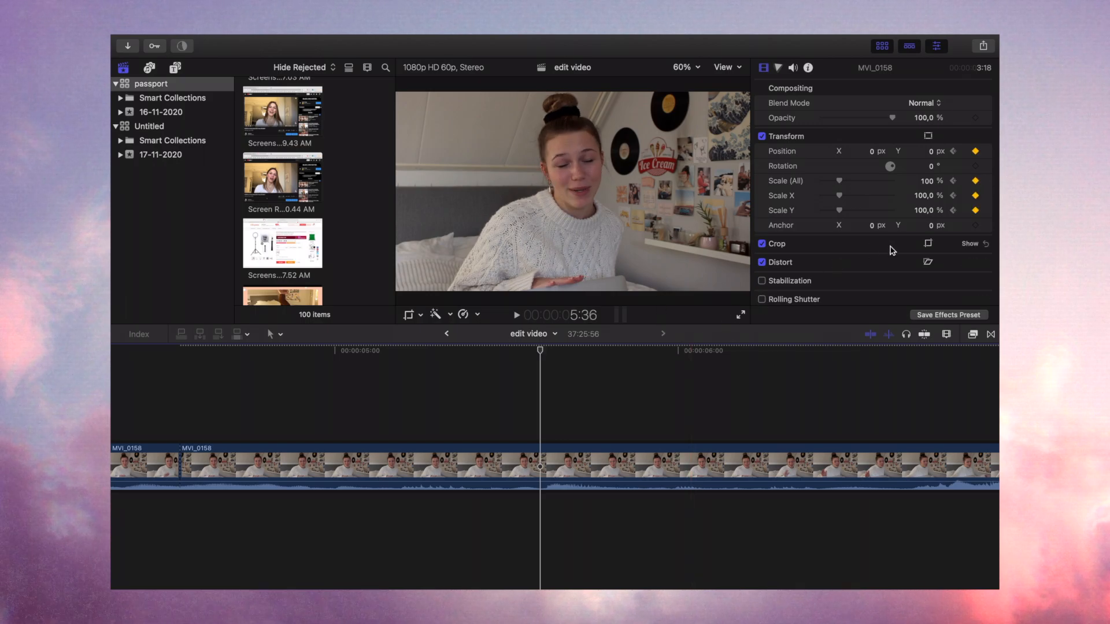
pyautogui.moveTo(839, 181); pyautogui.dragTo(860, 183)
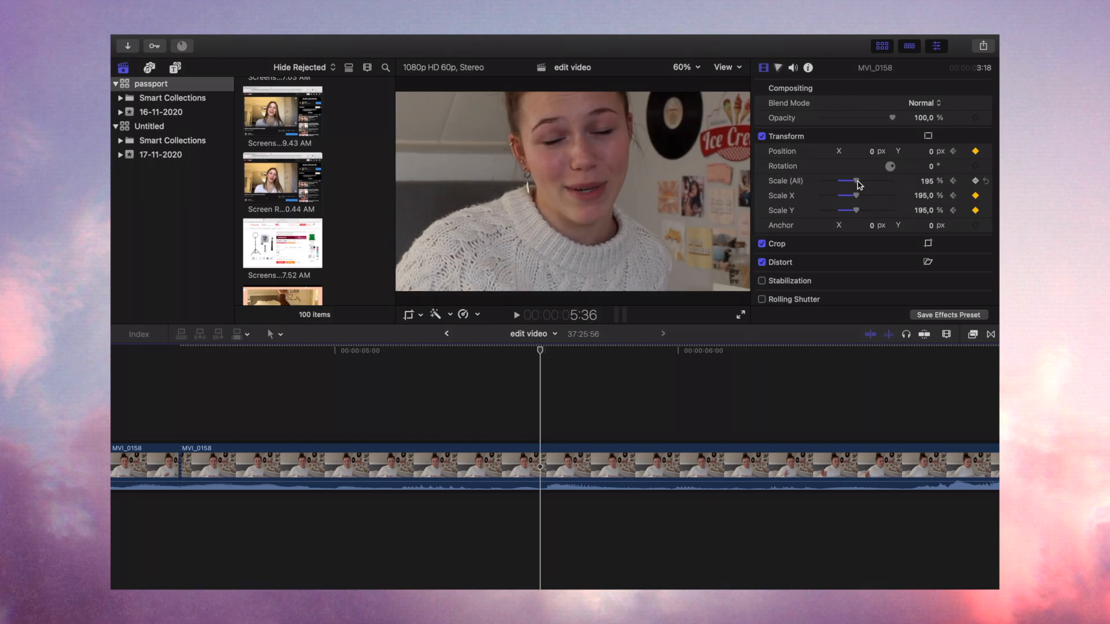
pyautogui.moveTo(931, 151); pyautogui.dragTo(932, 157)
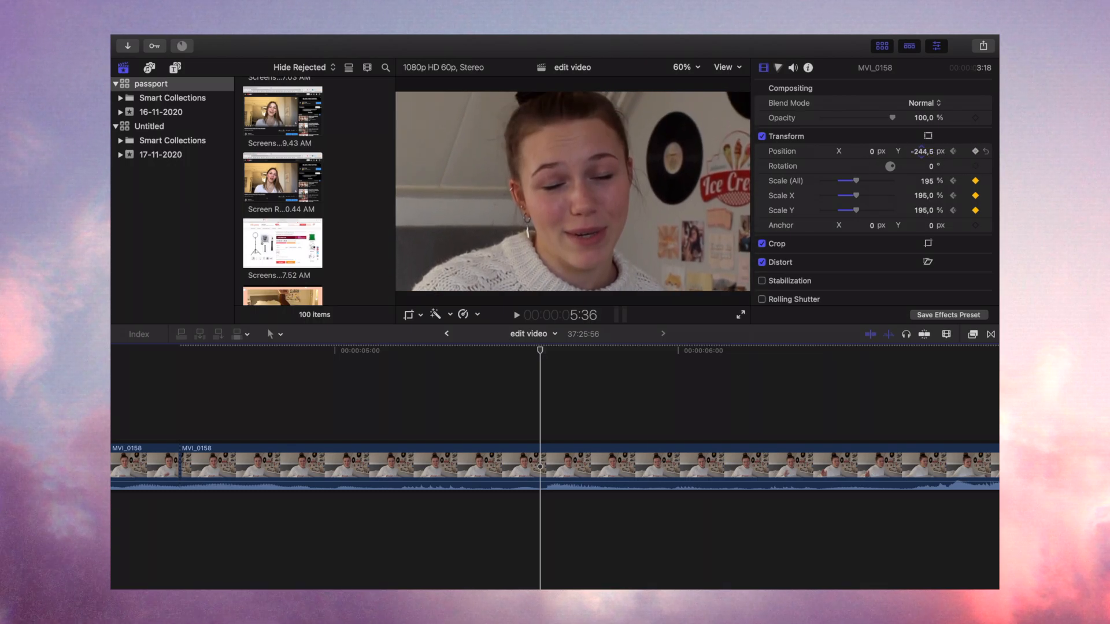
pyautogui.press('space')
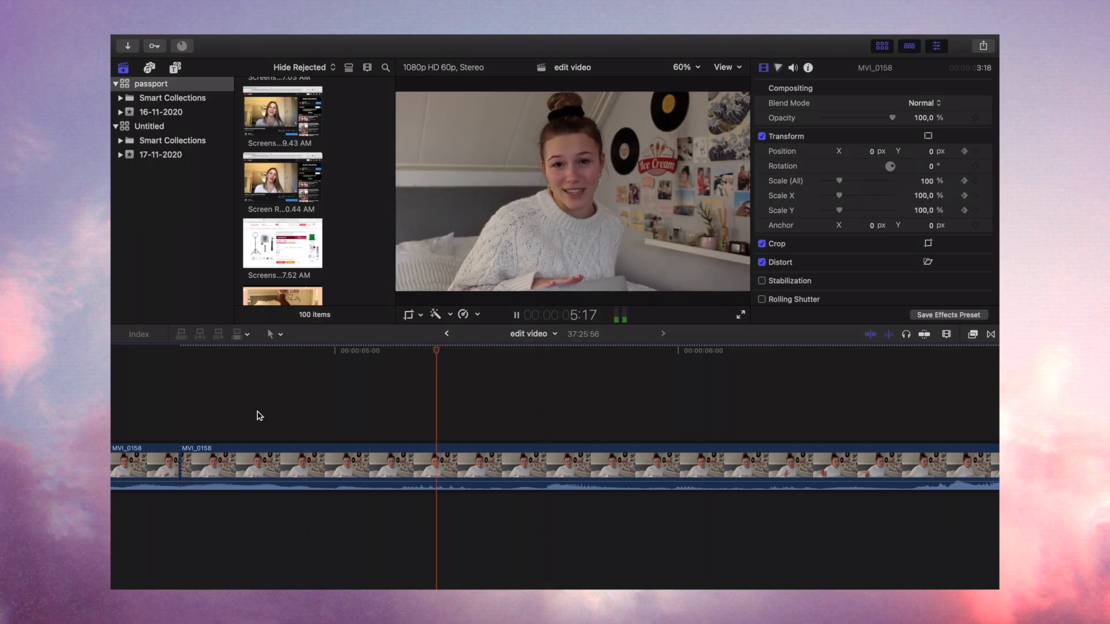
pyautogui.press('space')
pyautogui.press('space')
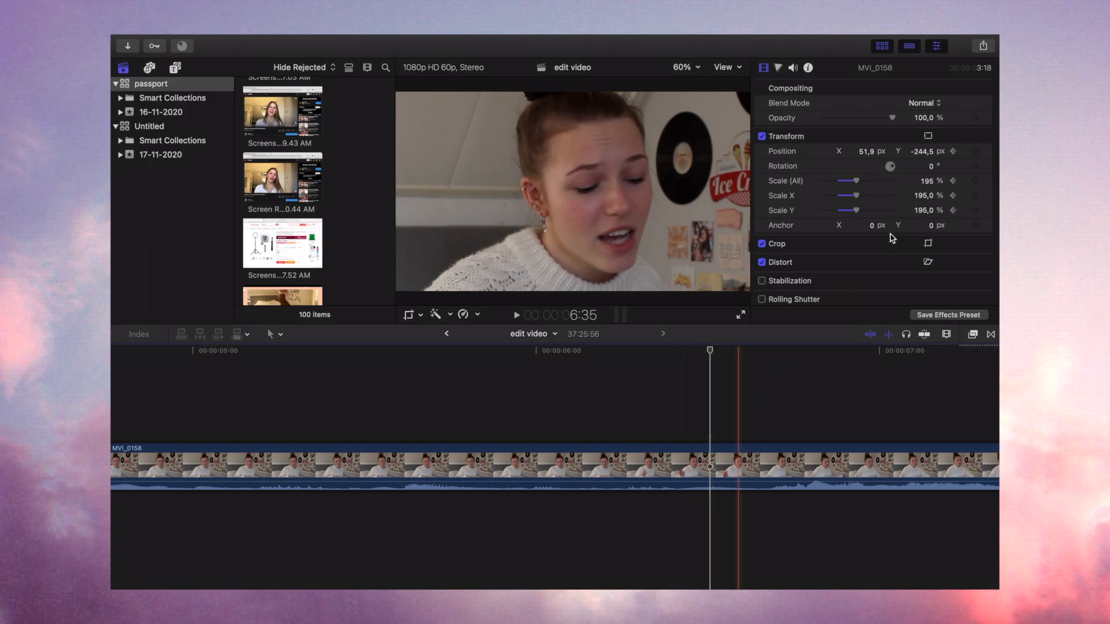
# Step: Keyframe the framing at about 6:30 and 6:43, setting the second point to 233% scale and position X 982.9, Y 478.5 px, and preview it
pyautogui.click(974, 152)
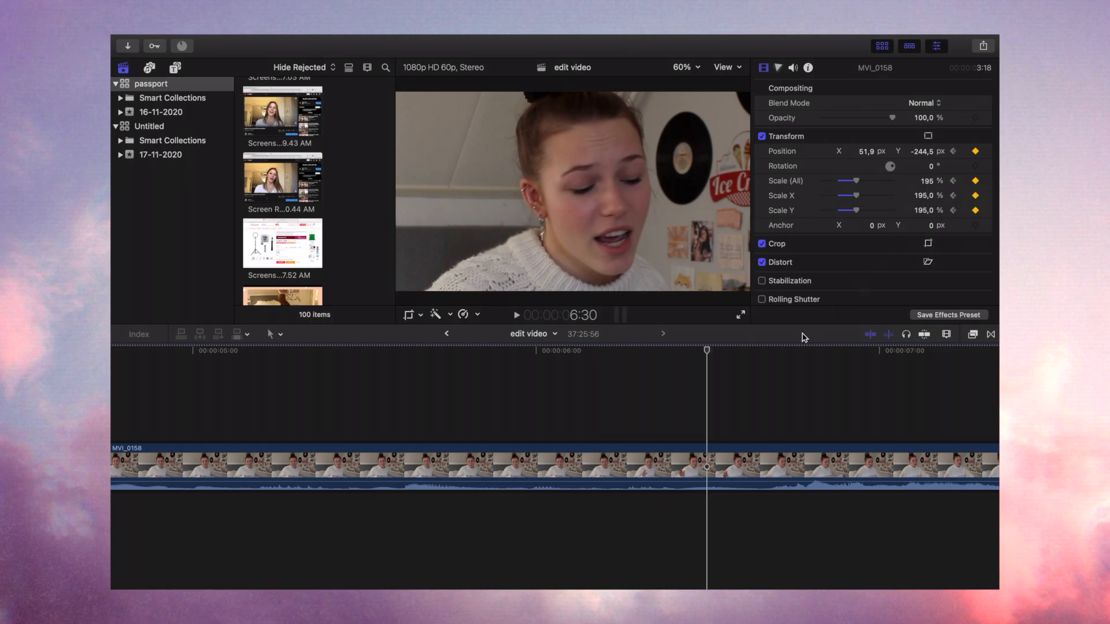
pyautogui.click(784, 408)
pyautogui.click(975, 151)
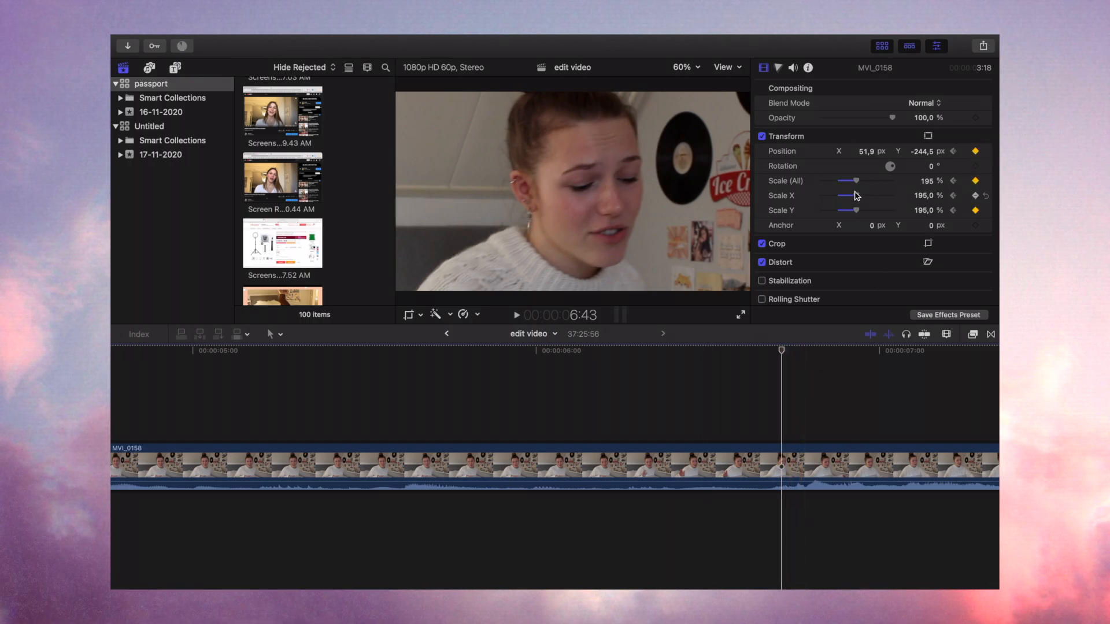
pyautogui.moveTo(868, 153); pyautogui.dragTo(869, 156)
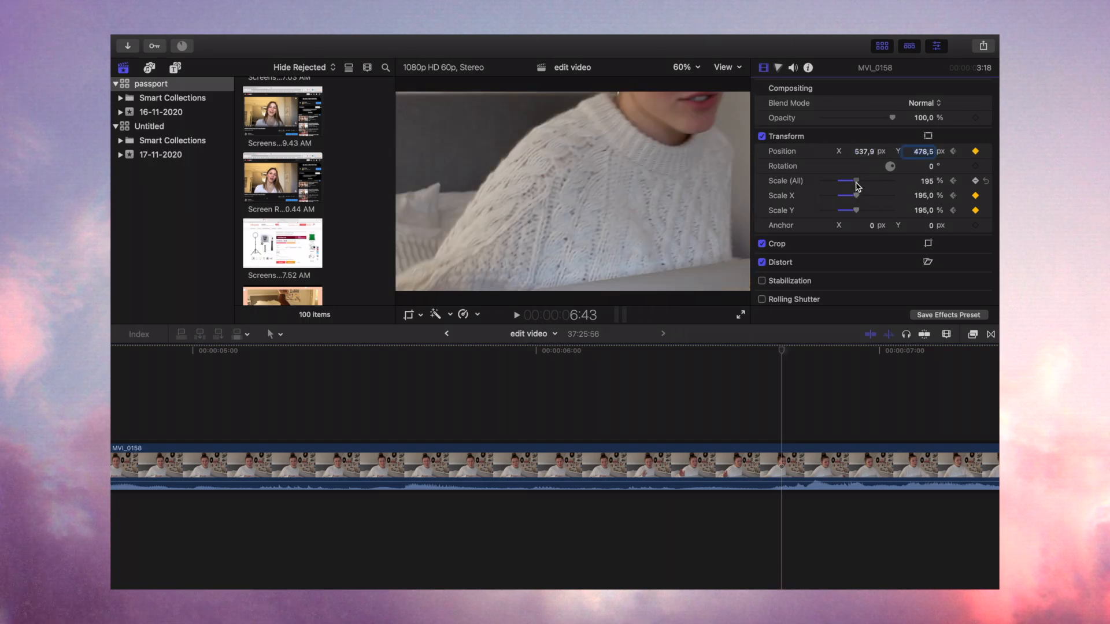
pyautogui.moveTo(857, 186); pyautogui.dragTo(856, 186)
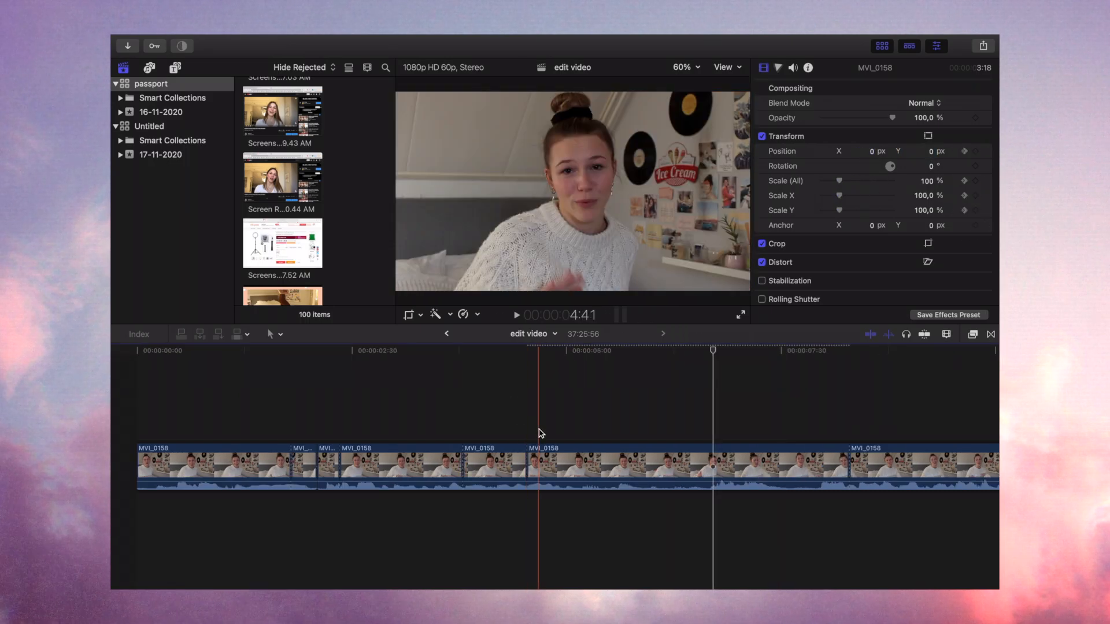
pyautogui.press('space')
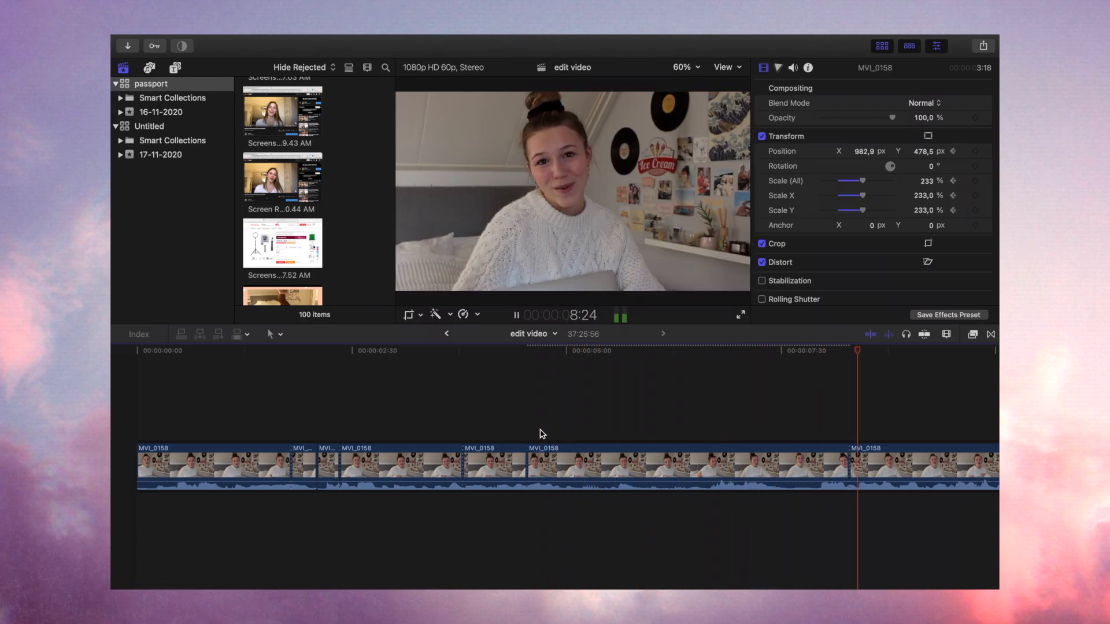
pyautogui.press('space')
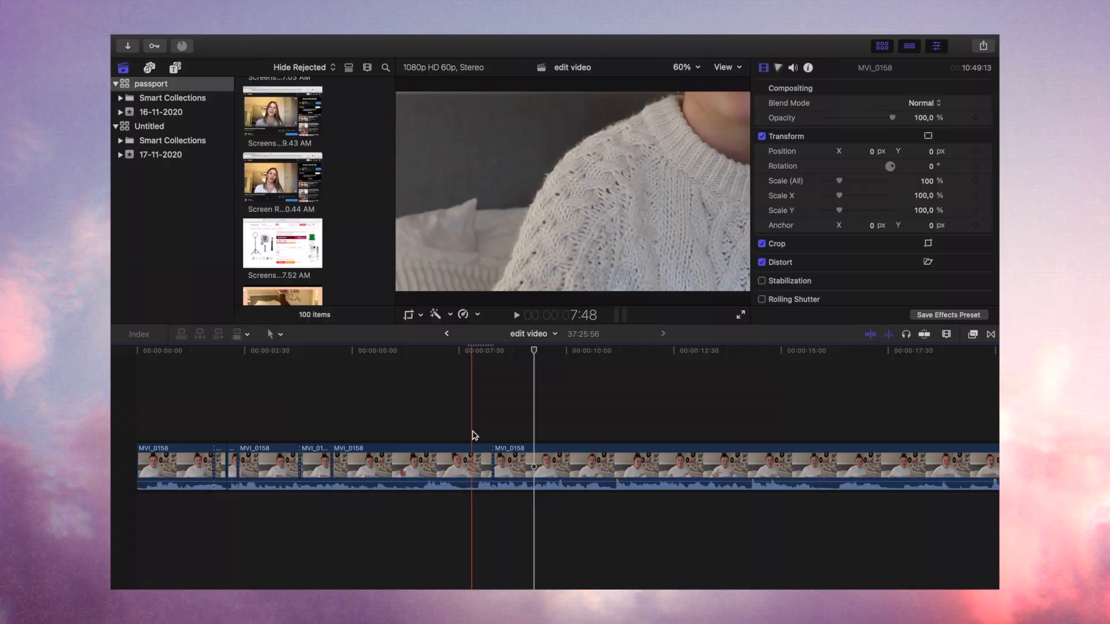
# Step: Add position and scale keyframes for the sweater close-up at about 7:47 and 7:58
pyautogui.click(464, 427)
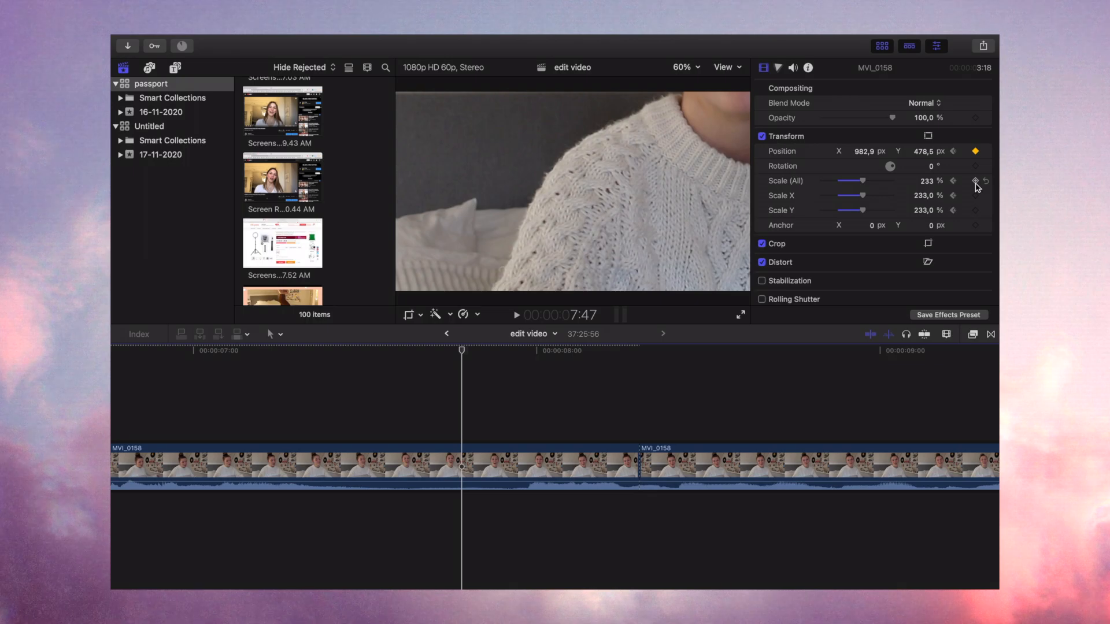
pyautogui.click(527, 428)
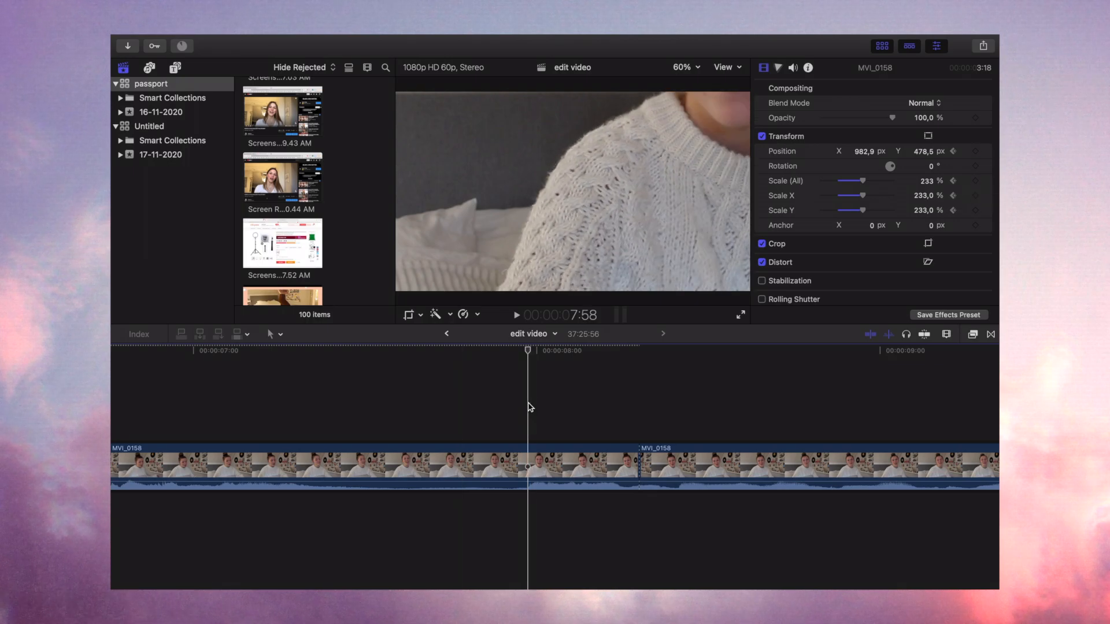
pyautogui.click(975, 152)
pyautogui.click(975, 180)
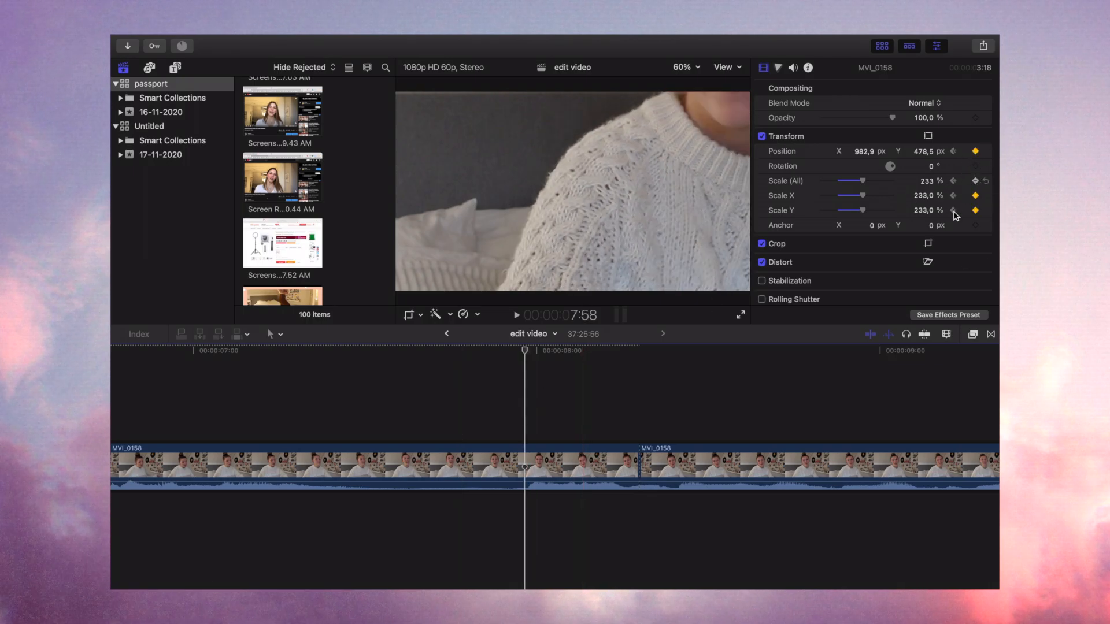
# Step: Set the scale to 100% and the X and Y position to 0 px at the 7:58 keyframes, and play the animation back
pyautogui.click(924, 181)
pyautogui.write('100')
pyautogui.press('Return')
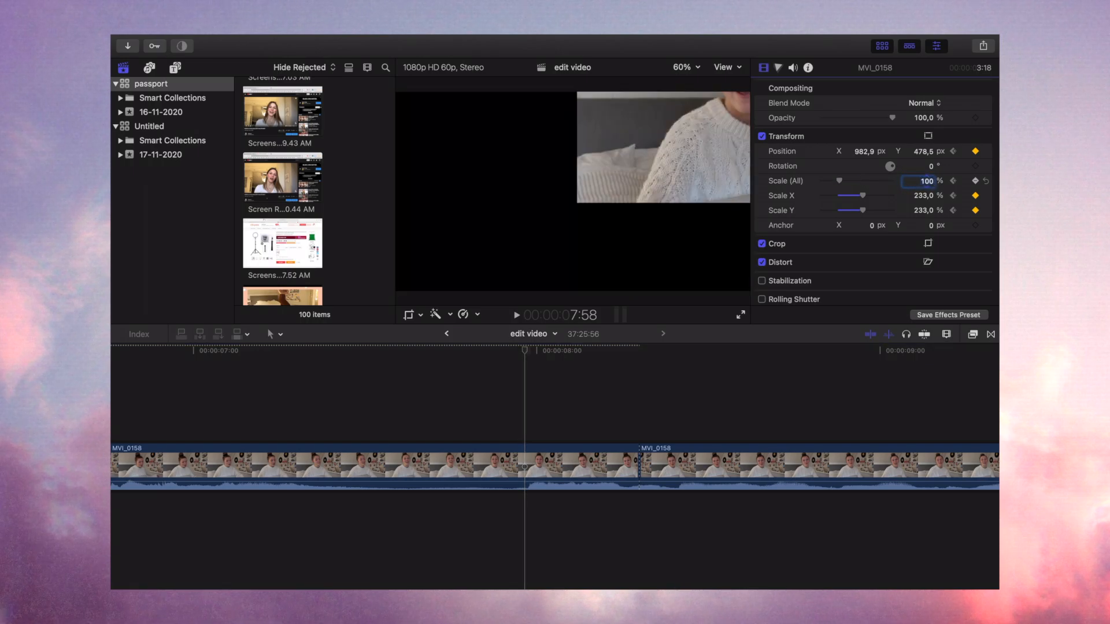
pyautogui.click(923, 152)
pyautogui.write('0')
pyautogui.press('Return')
pyautogui.click(861, 152)
pyautogui.write('0')
pyautogui.press('Return')
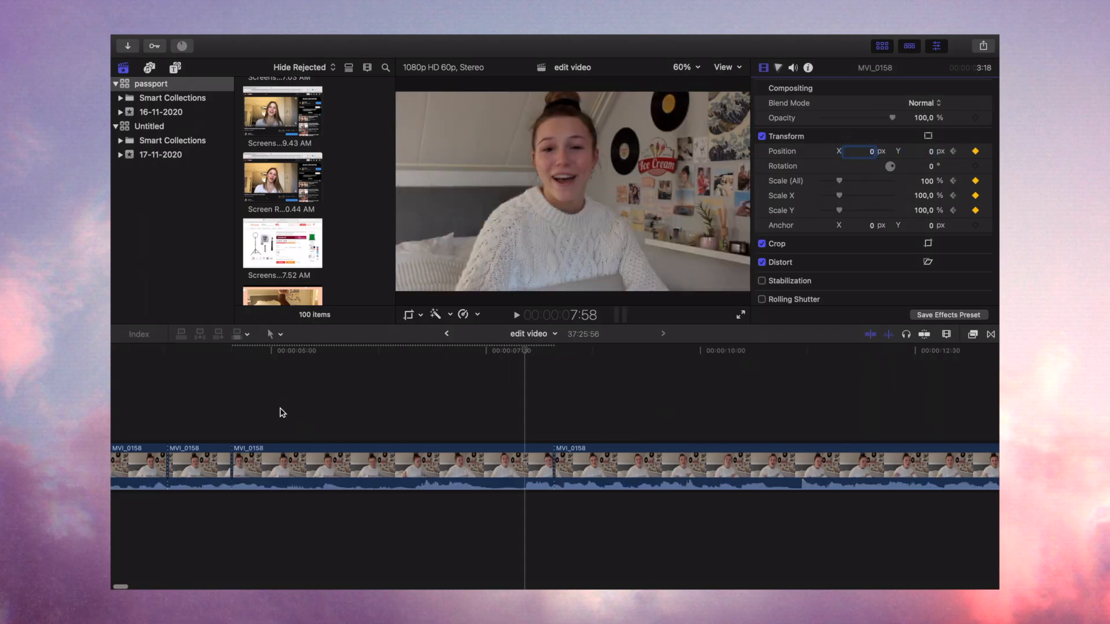
pyautogui.click(248, 431)
pyautogui.press('space')
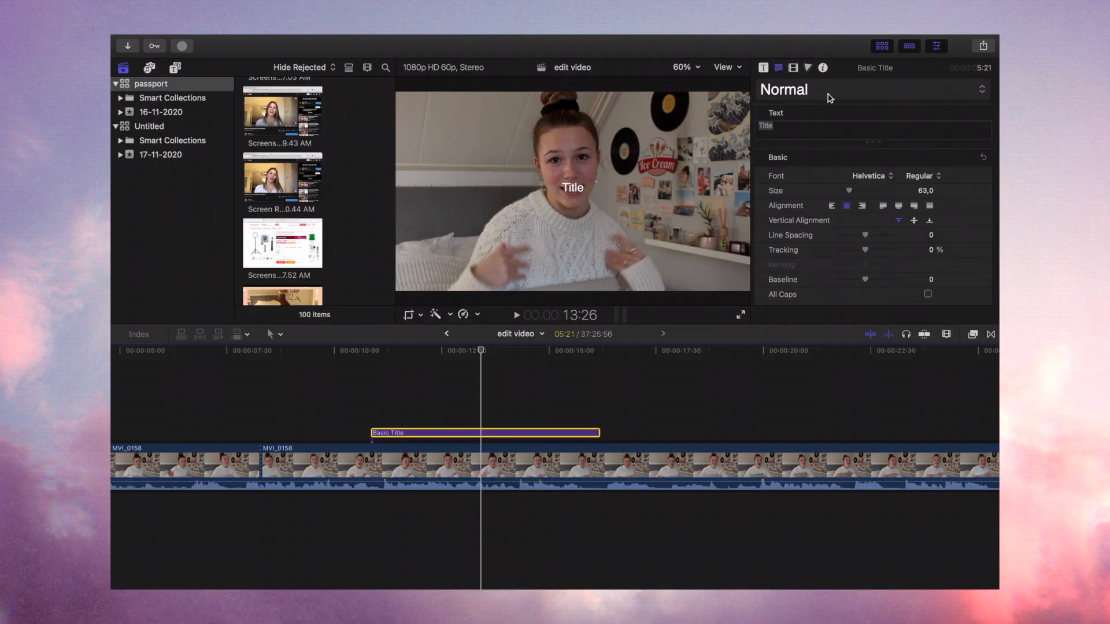
# Step: Apply the saved IG & TWITTER 2 text style to the basic title, with Junegull as the font
pyautogui.click(830, 96)
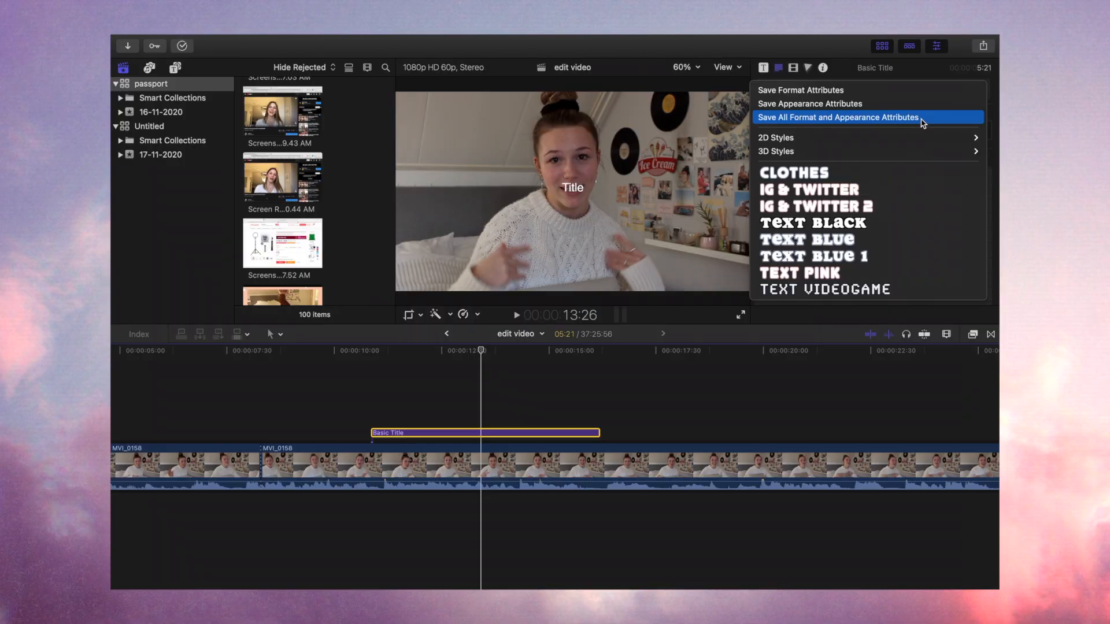
pyautogui.click(817, 207)
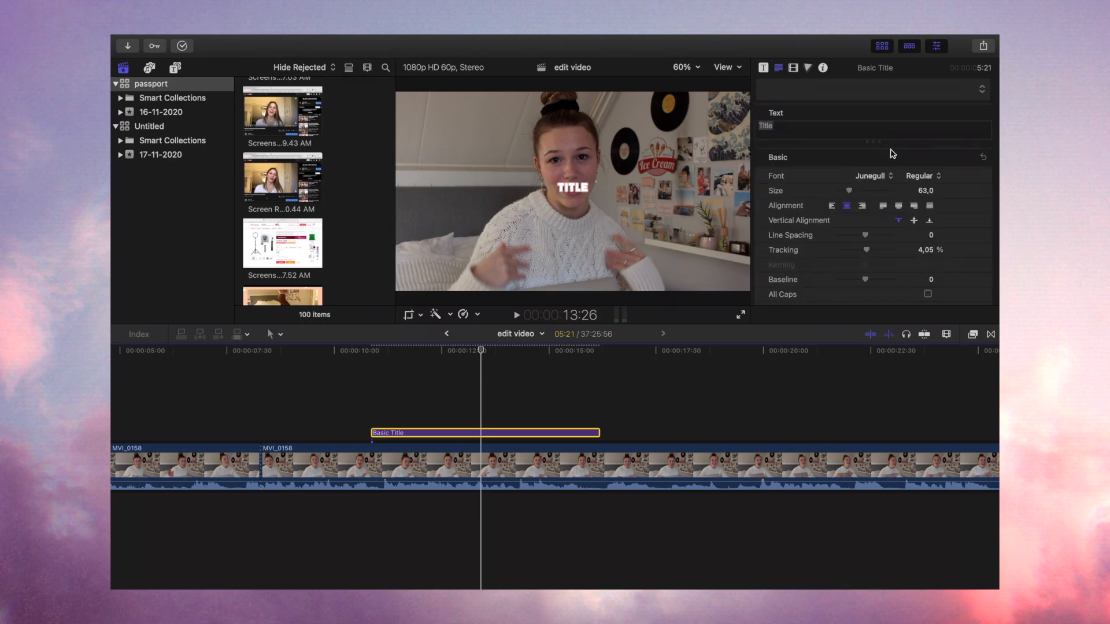
pyautogui.click(873, 176)
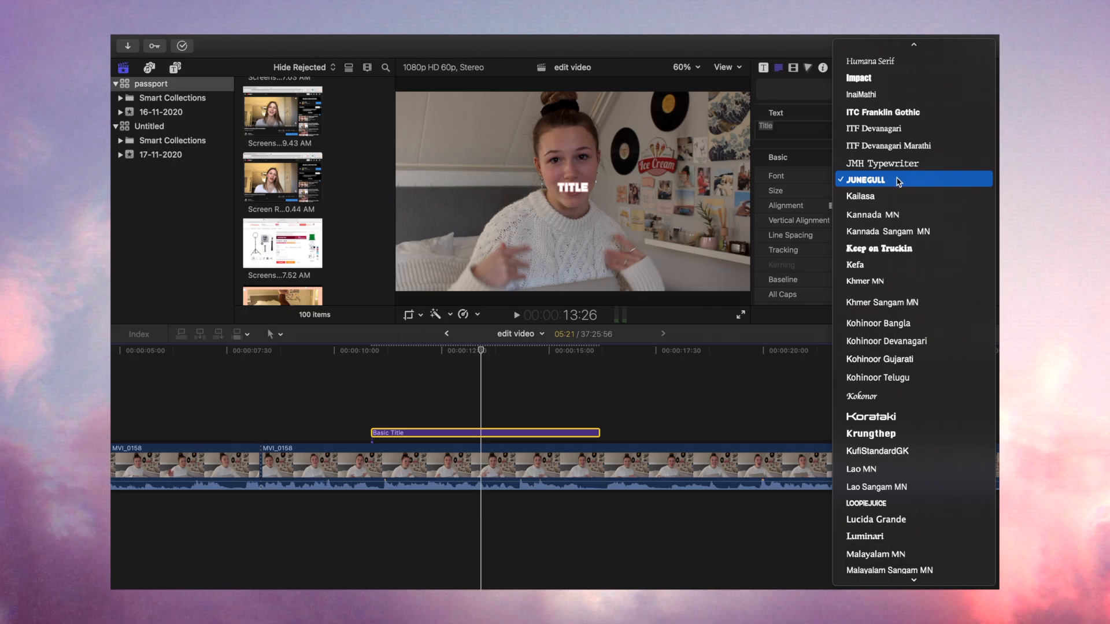
pyautogui.click(899, 181)
# Step: Enlarge the title text to size 185 and move it down over the sweater, to about X 3, Y -326 px
pyautogui.moveTo(848, 191); pyautogui.dragTo(877, 192)
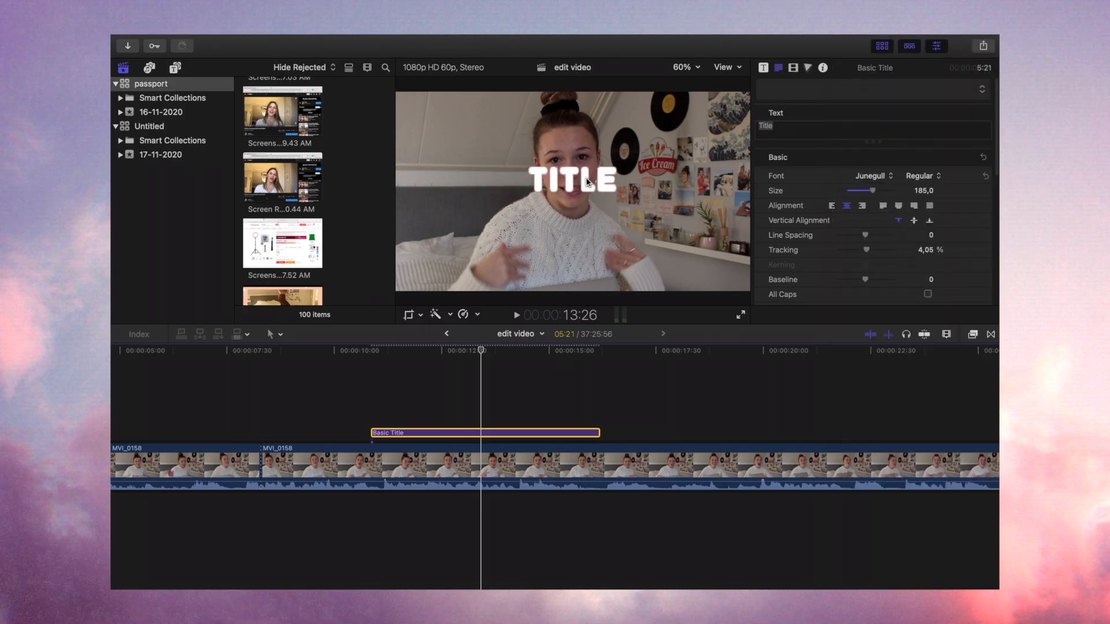
pyautogui.moveTo(603, 192); pyautogui.dragTo(604, 252)
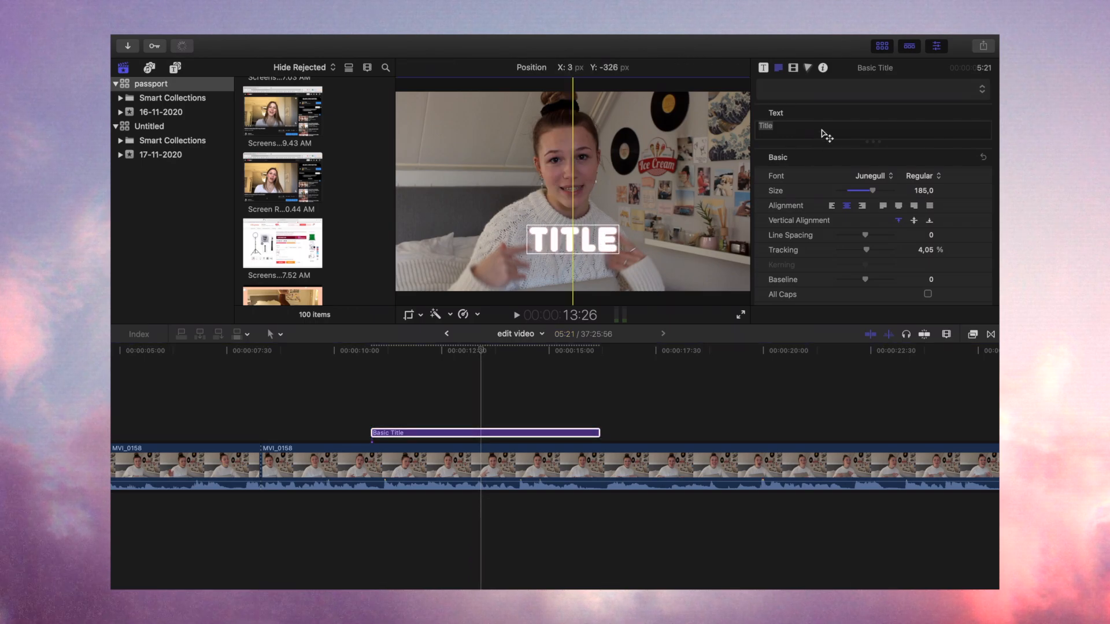
pyautogui.click(819, 89)
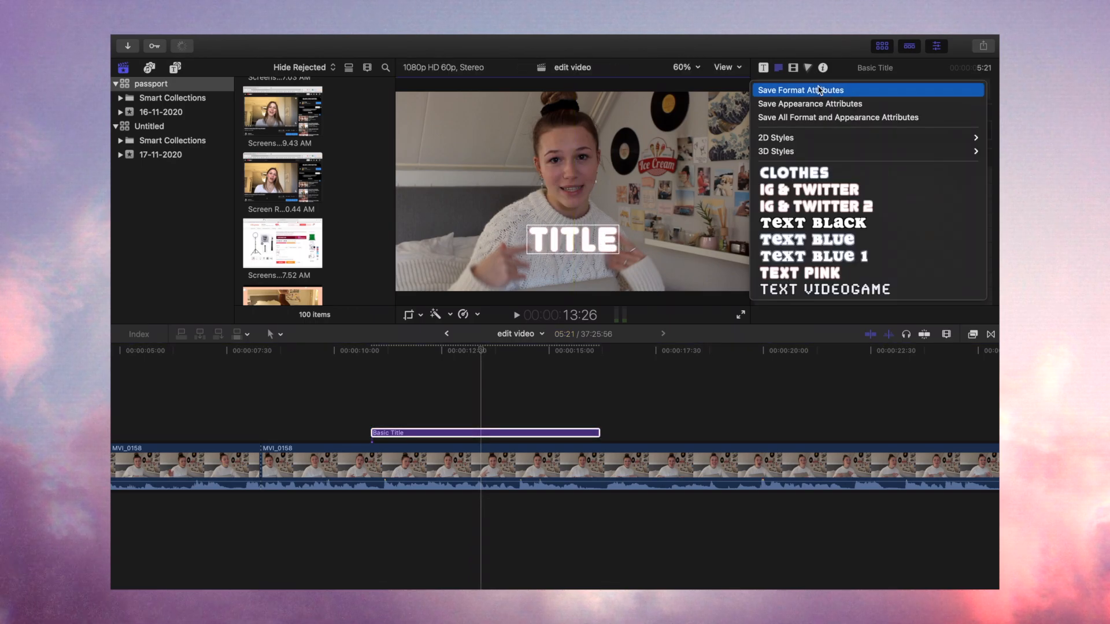
pyautogui.click(565, 243)
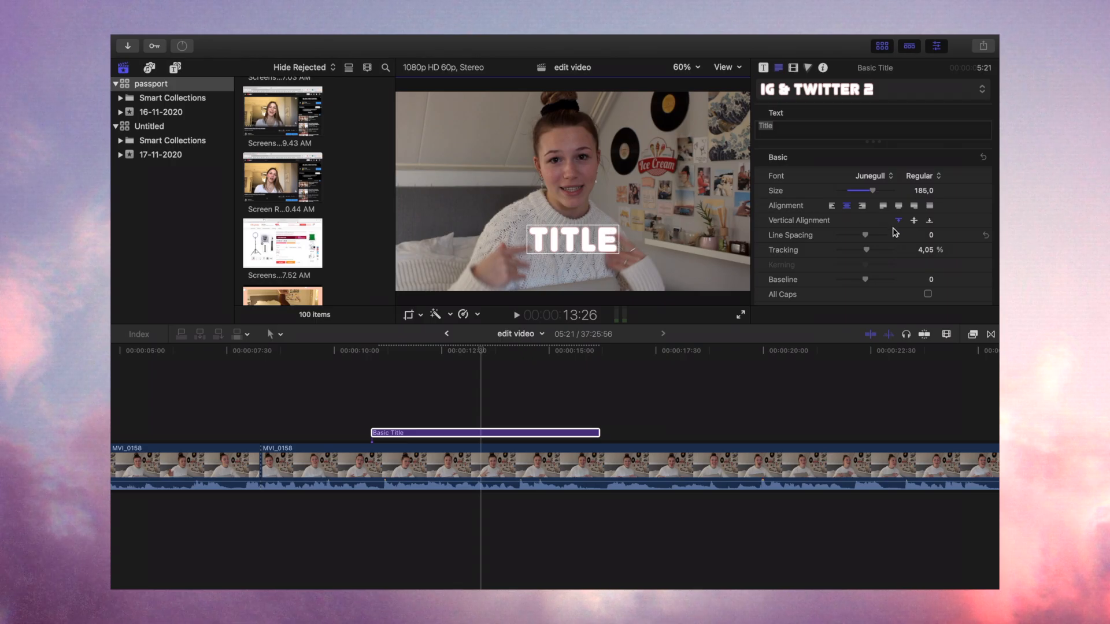
# Step: Try an orange-red face colour on the title text
pyautogui.scroll(-10, 895, 232)
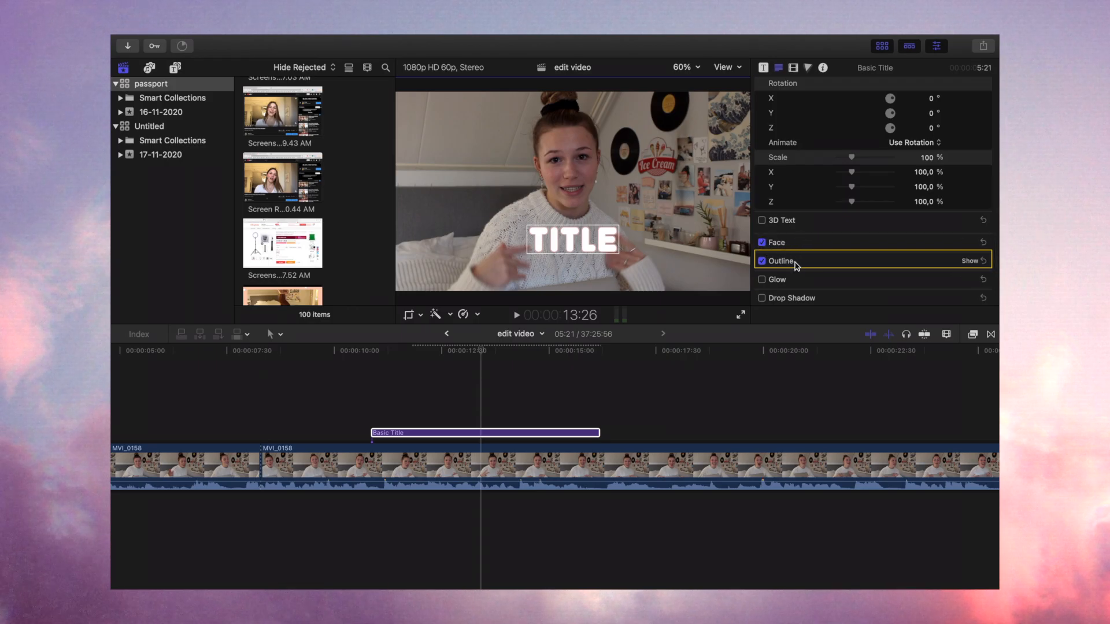
pyautogui.click(784, 246)
pyautogui.click(921, 272)
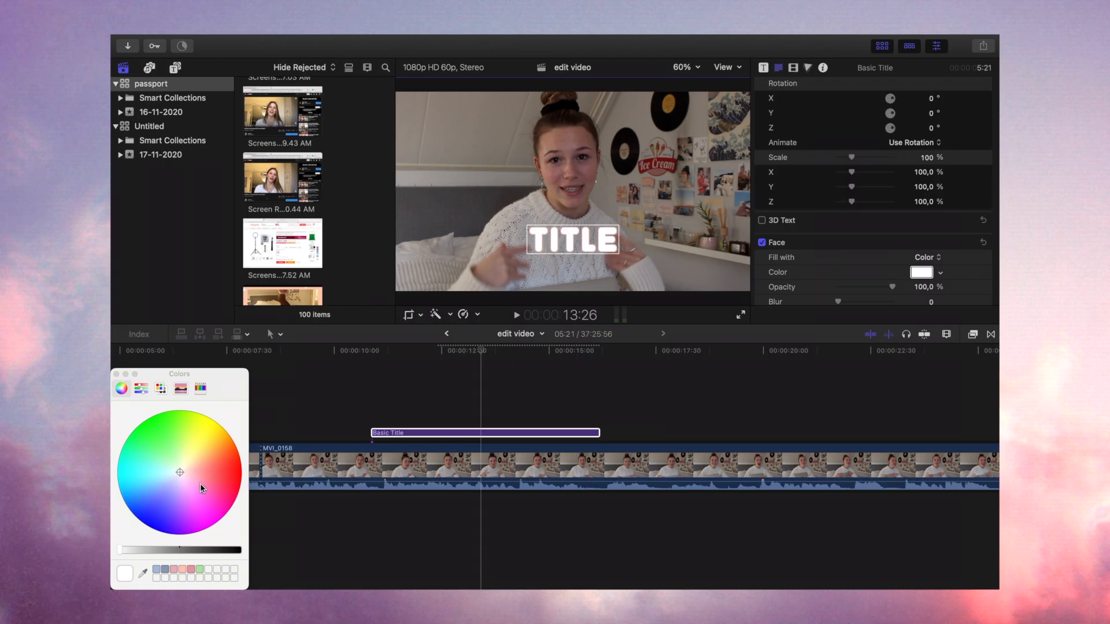
pyautogui.click(233, 457)
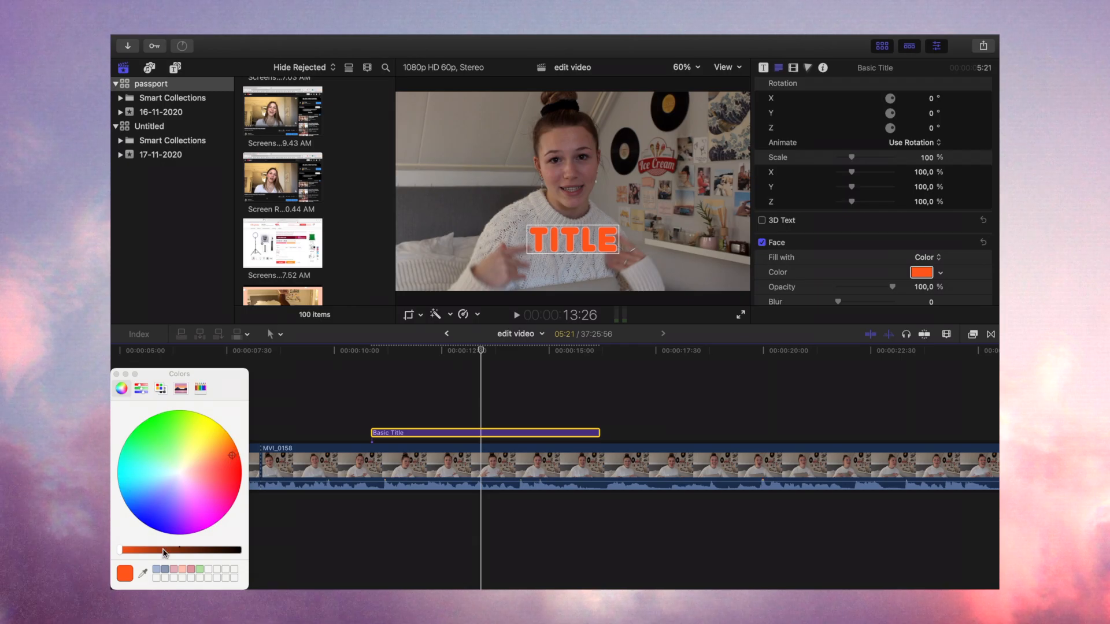
# Step: Show the title's outline settings and set the outline width to 5.0
pyautogui.click(940, 263)
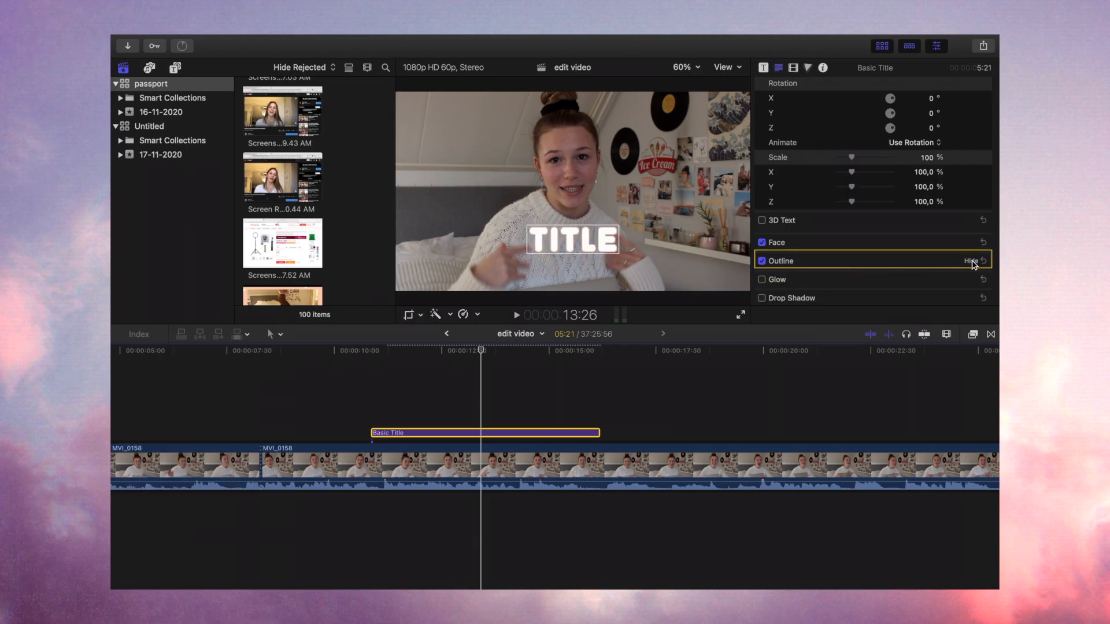
pyautogui.click(973, 262)
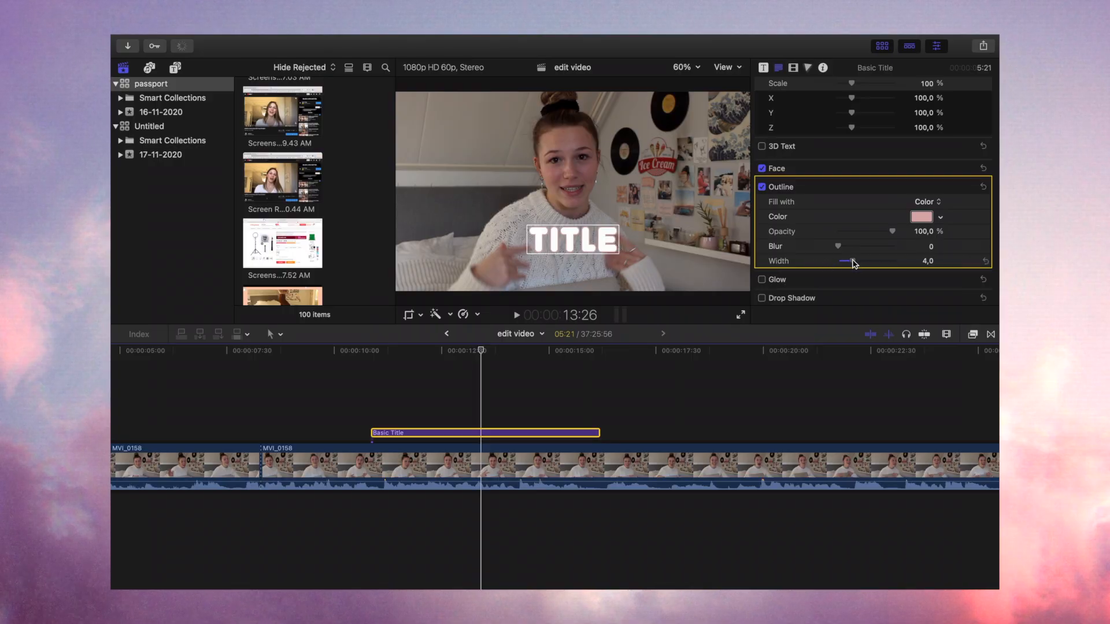
pyautogui.moveTo(860, 263)
pyautogui.mouseDown()
pyautogui.moveTo(872, 263)
pyautogui.moveTo(856, 268)
pyautogui.mouseUp()
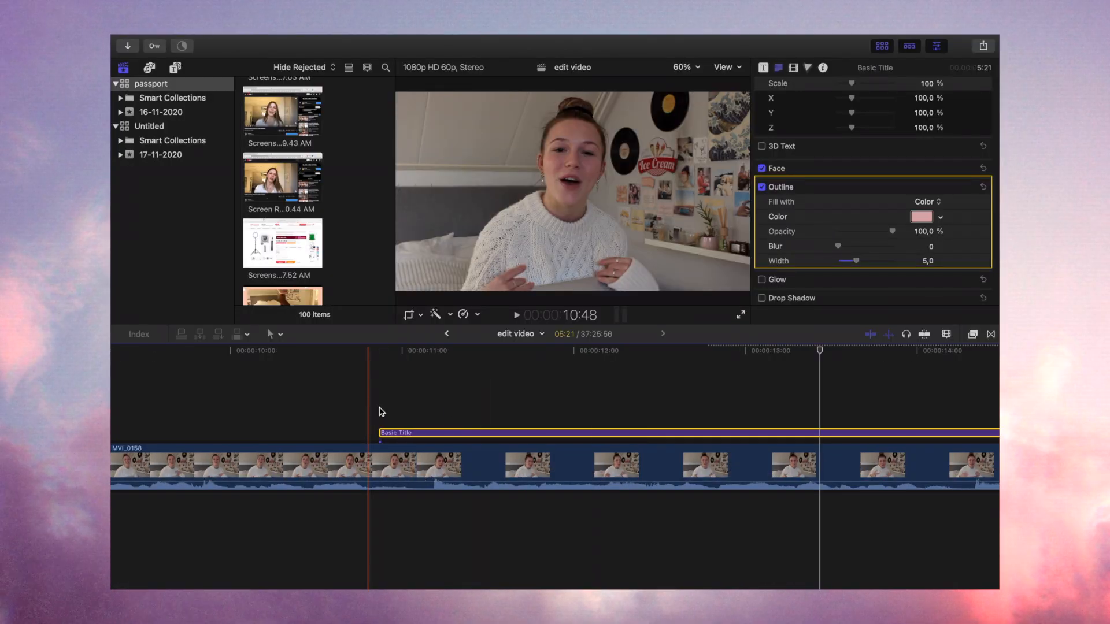
# Step: Split the basic title shortly after its start to separate an opening segment of 19 frames, and play it back
pyautogui.press('super+equal')
pyautogui.press('super+b')
pyautogui.press('space')
# Step: Apply the Bad TV effect from the Stylize category to the short opening segment of the title
pyautogui.click(973, 335)
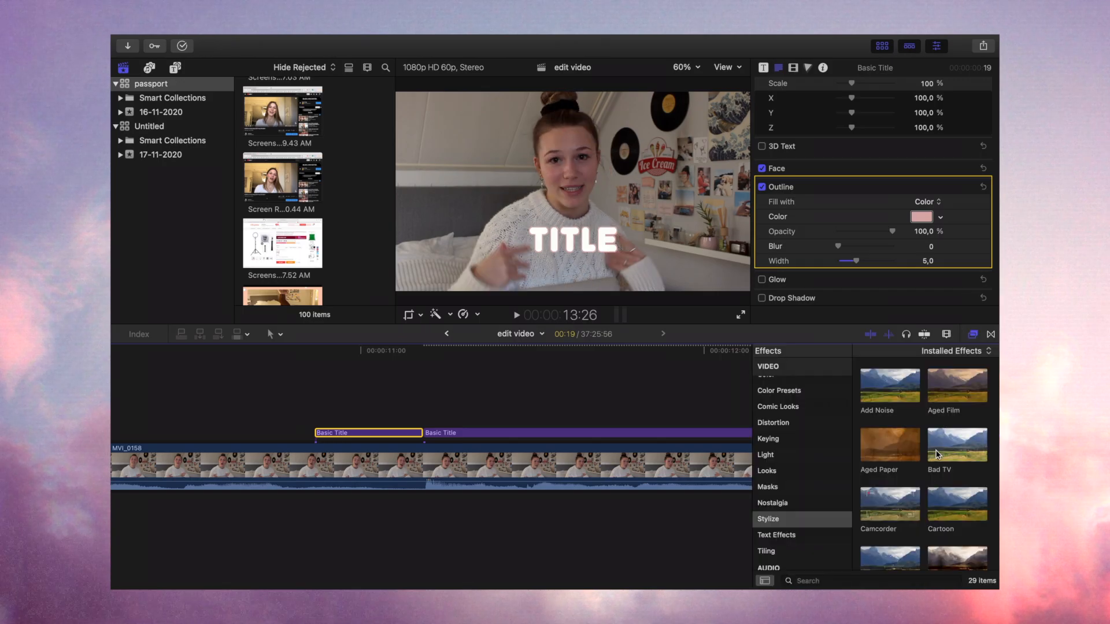
pyautogui.click(962, 441)
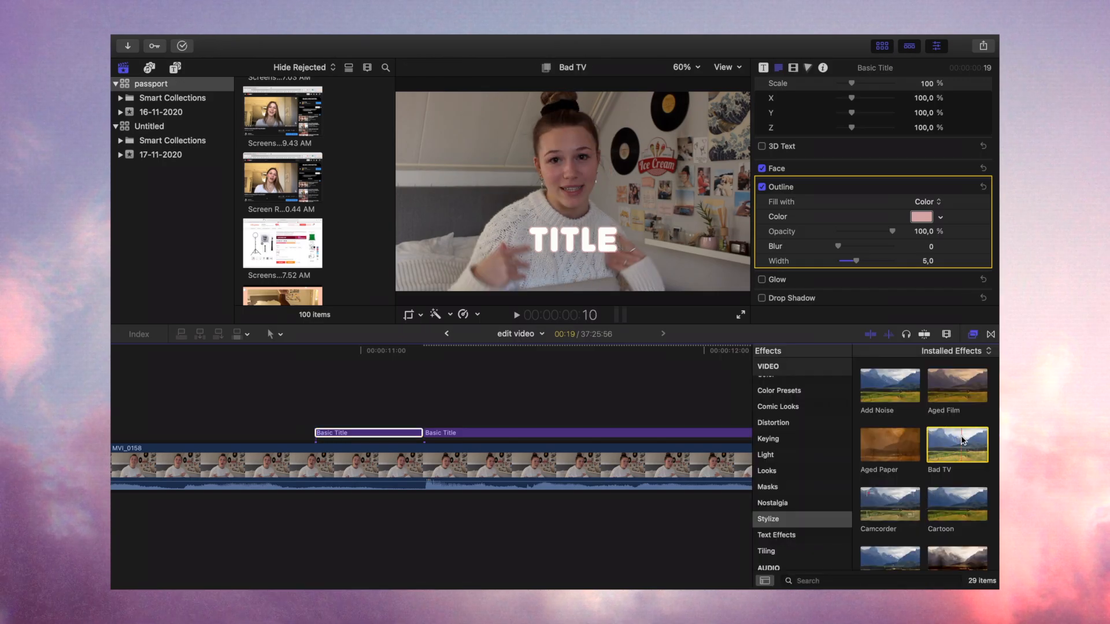
pyautogui.moveTo(345, 432); pyautogui.dragTo(345, 433)
# Step: Play back the title edit and apply the Bad TV effect to the short closing segment of the title
pyautogui.press('super+minus')
pyautogui.press('super+minus')
pyautogui.press('space')
pyautogui.press('space')
pyautogui.hscroll(4, 285, 429)
pyautogui.click(405, 433)
pyautogui.moveTo(965, 445); pyautogui.dragTo(706, 442)
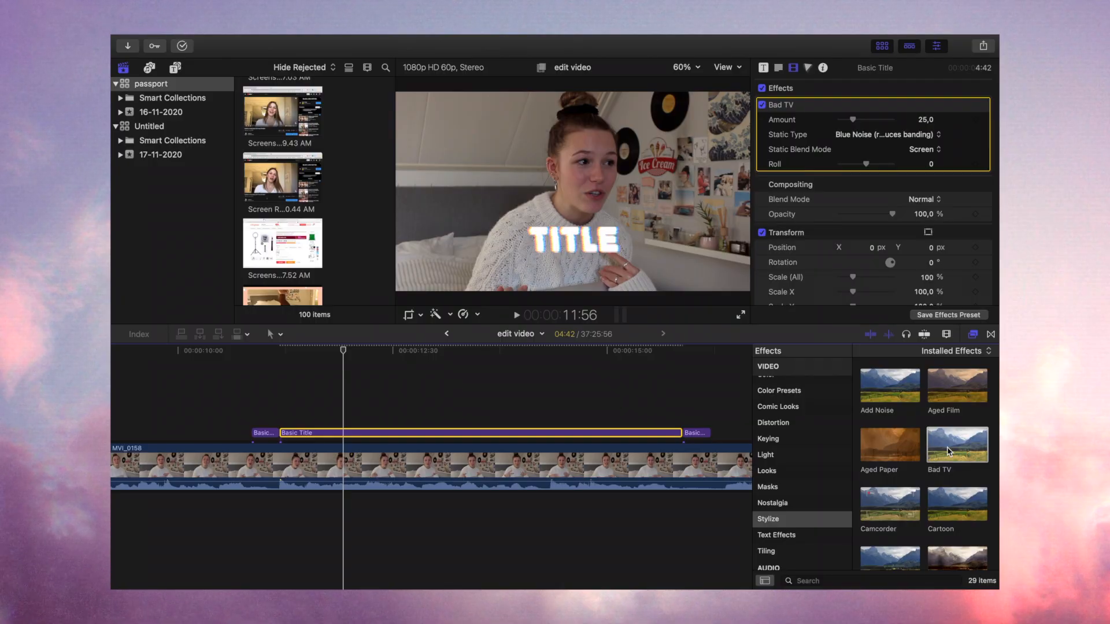
# Step: Switch the middle title segment to a second Bad TV effect with static type Blue Noise (reduces banding) and amount 2,41
pyautogui.moveTo(948, 452); pyautogui.dragTo(617, 436)
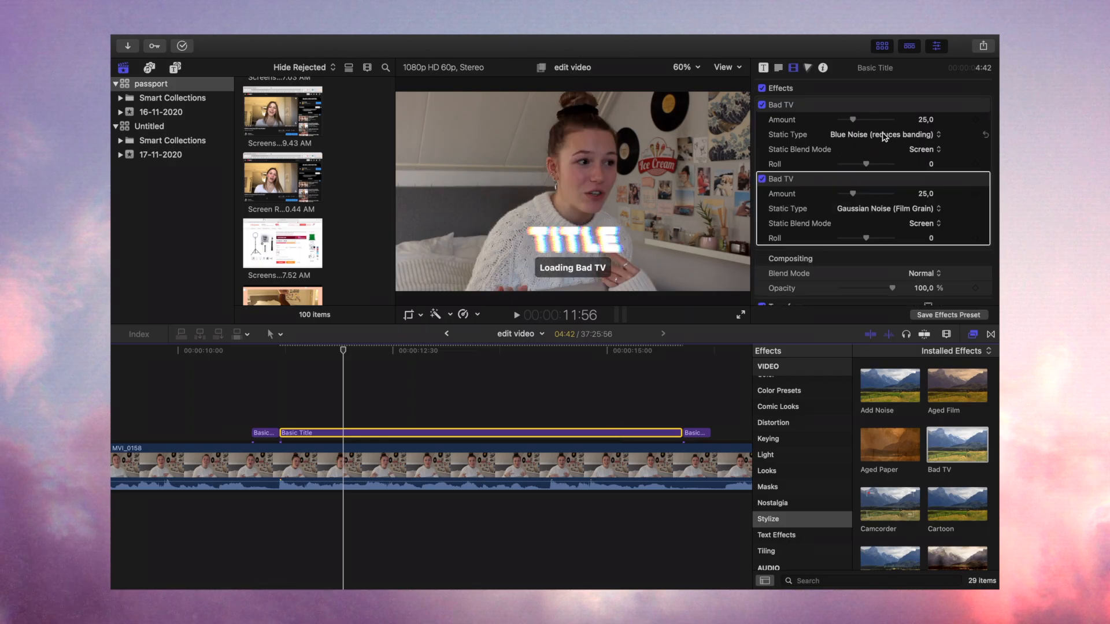
pyautogui.click(762, 104)
pyautogui.click(900, 208)
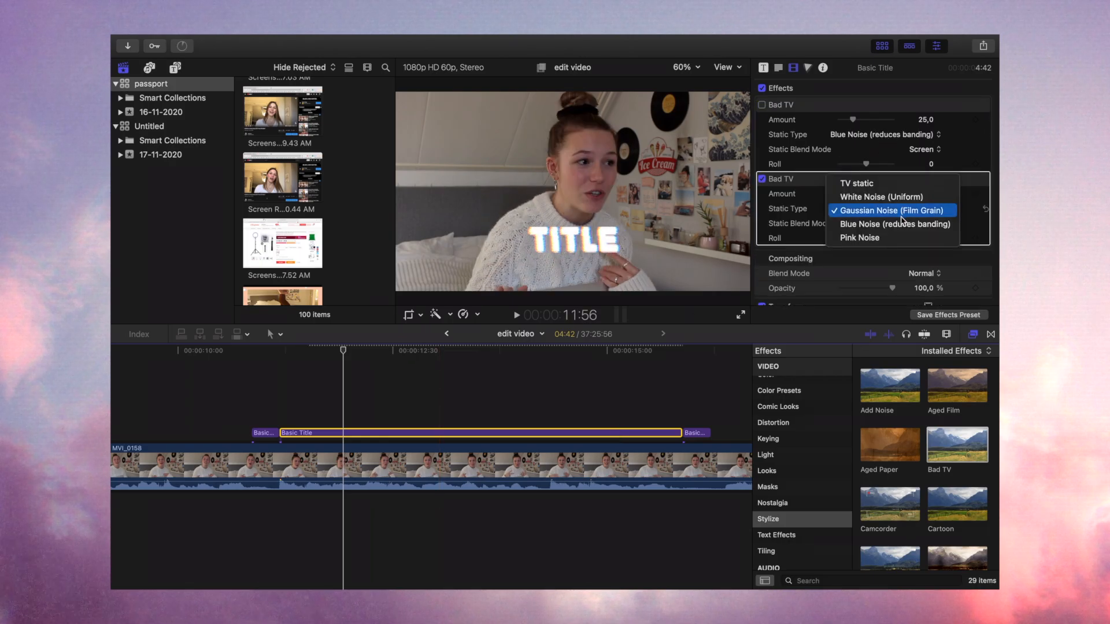
pyautogui.click(900, 225)
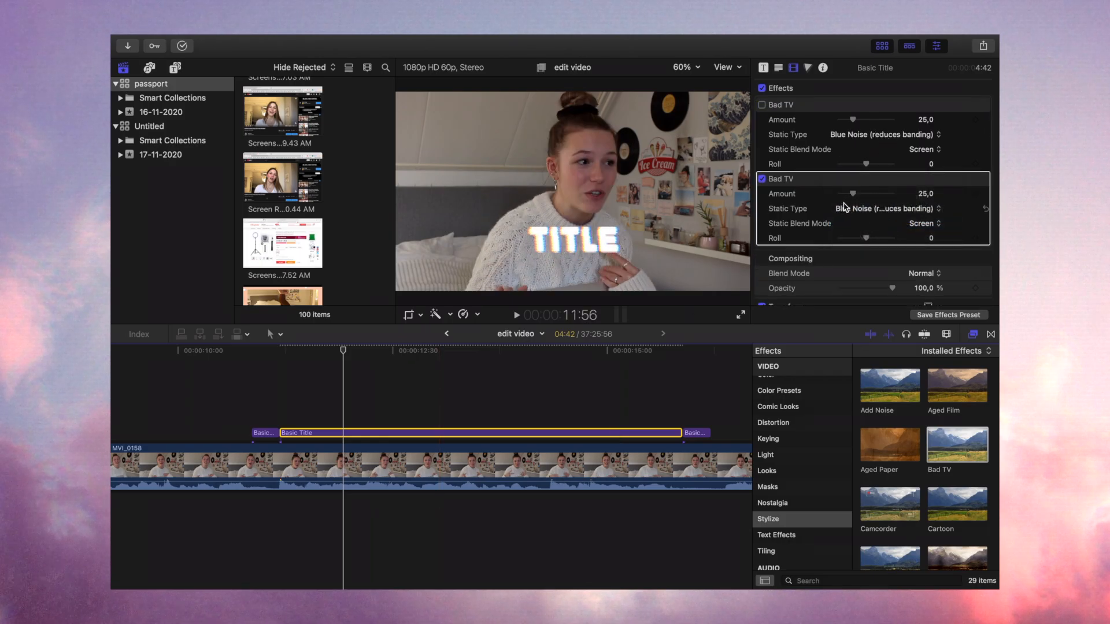
pyautogui.moveTo(854, 195); pyautogui.dragTo(846, 195)
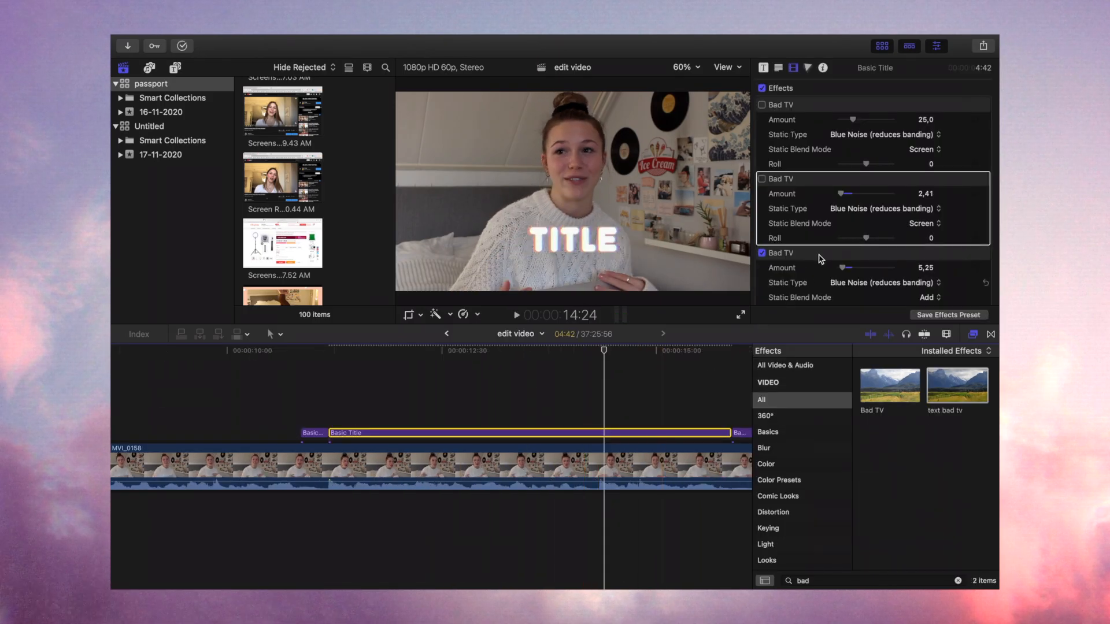
# Step: Check the static blend mode options of the middle title segment's second Bad TV effect, keeping Screen
pyautogui.scroll(-2, 820, 259)
pyautogui.click(931, 177)
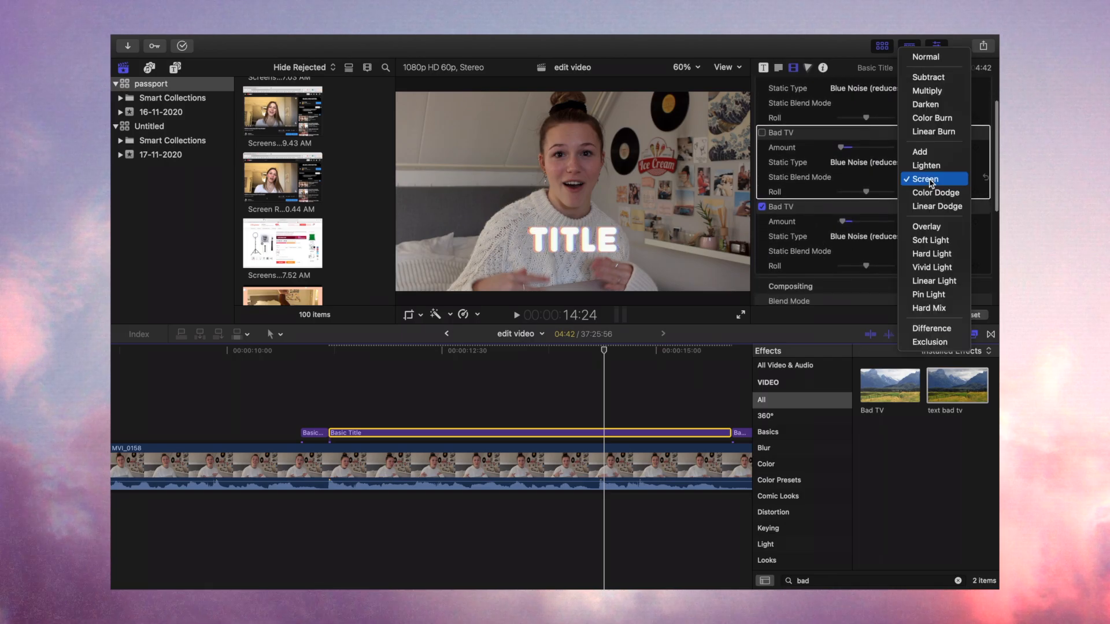
pyautogui.click(925, 180)
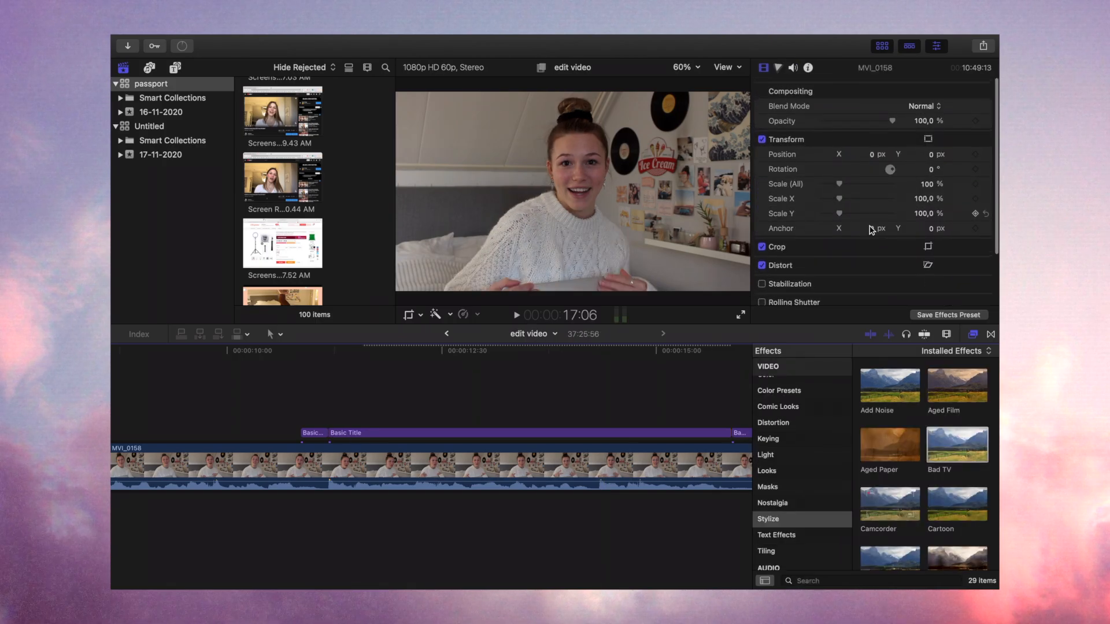
# Step: Examine the effects preset saving options for the middle title segment's Bad TV effect and the 360° effects category, without saving a preset
pyautogui.click(607, 434)
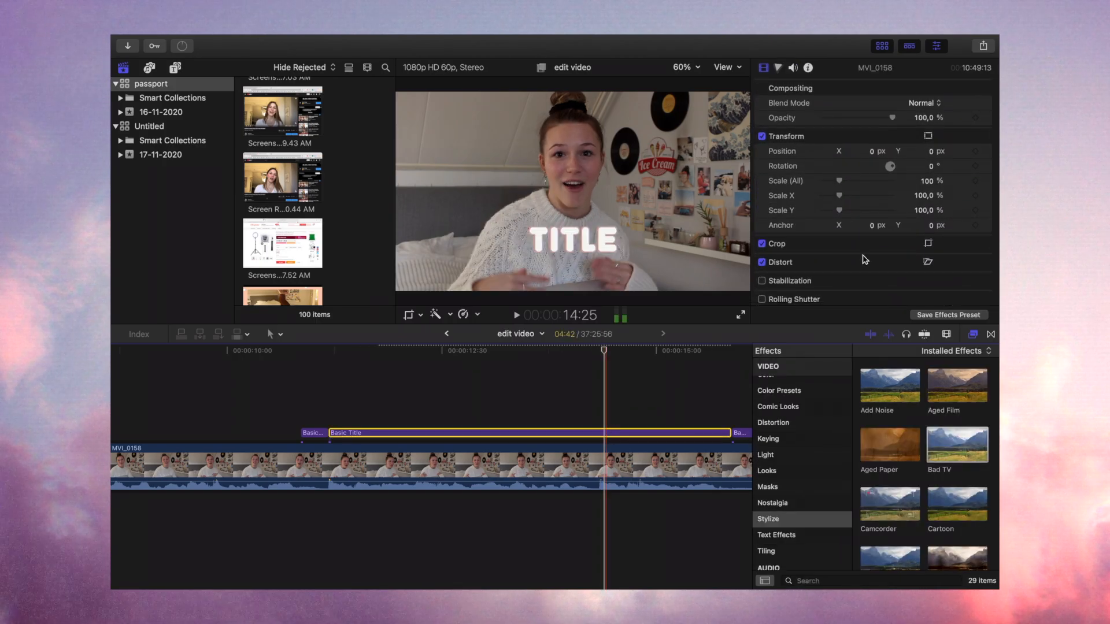
pyautogui.click(945, 317)
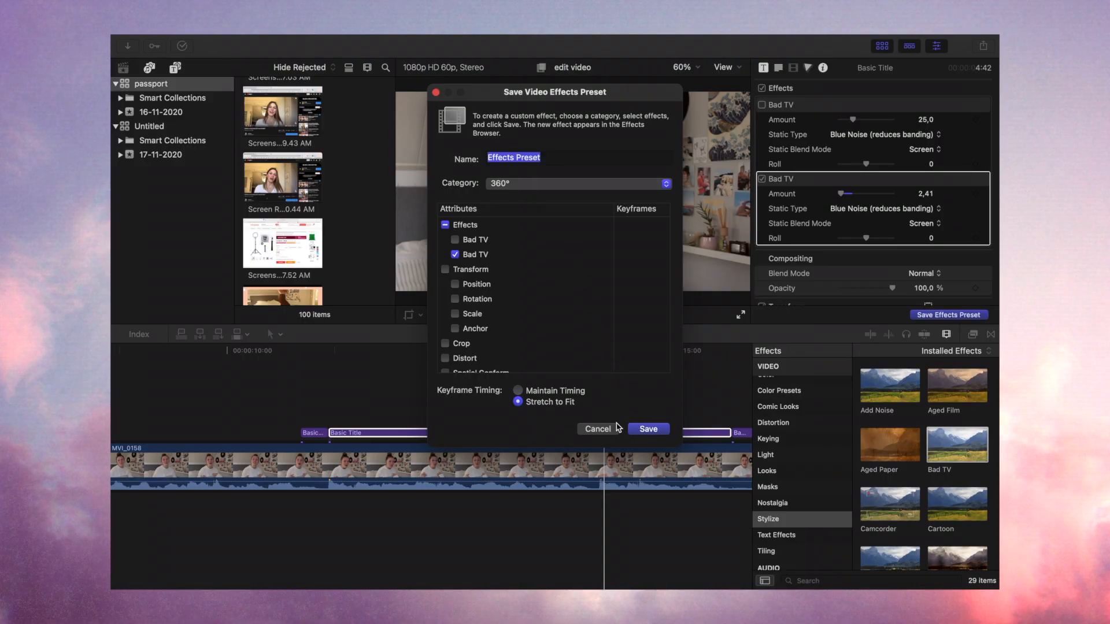
pyautogui.click(597, 429)
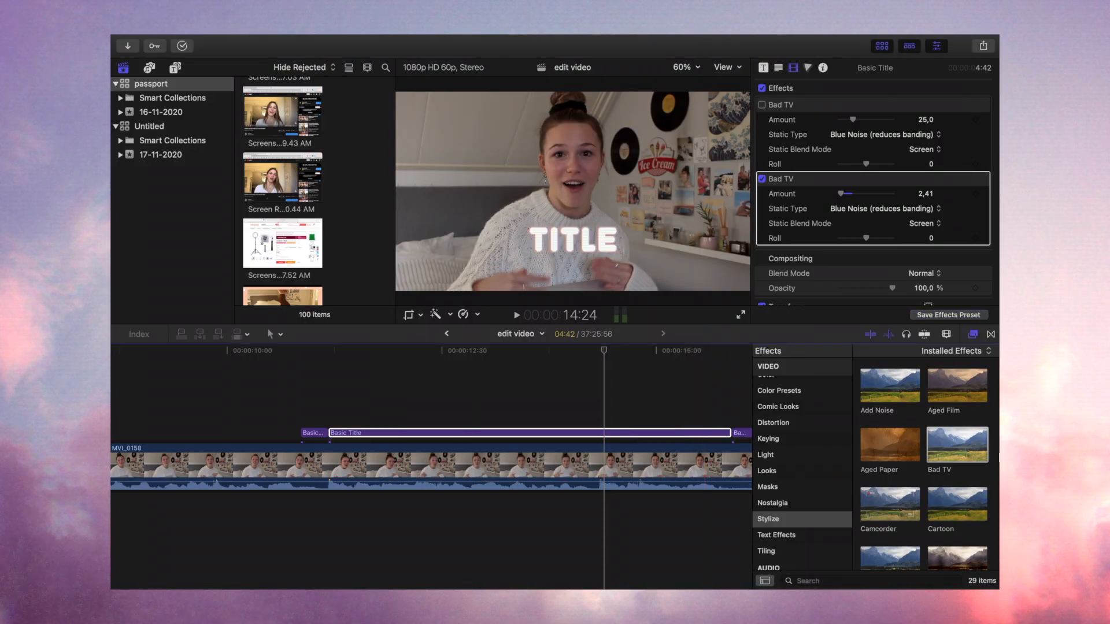
pyautogui.scroll(5, 832, 463)
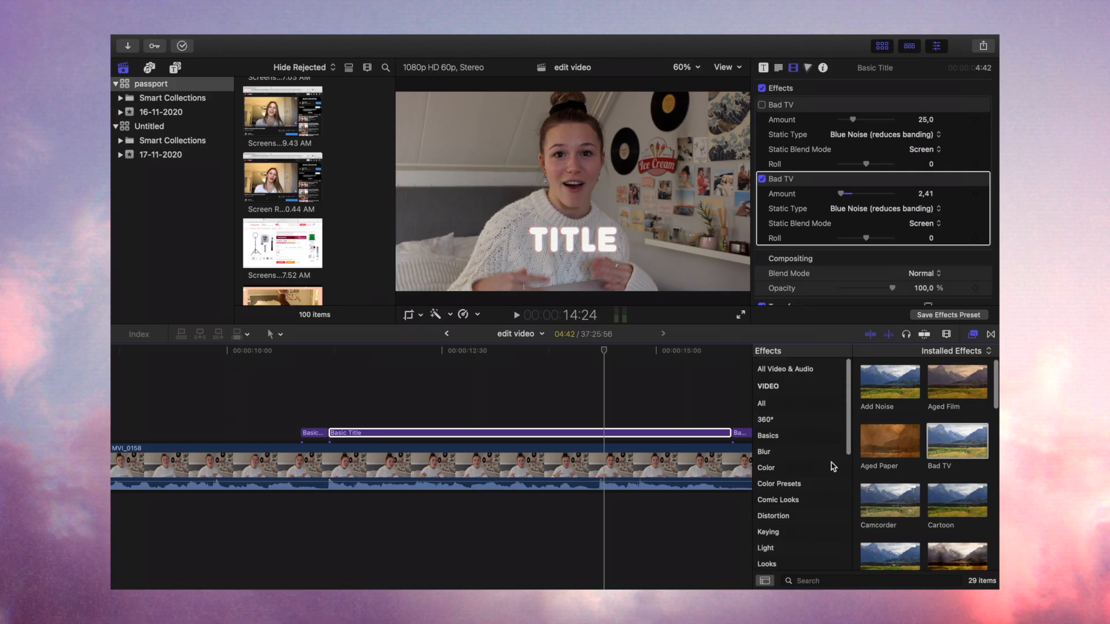
pyautogui.click(811, 397)
pyautogui.scroll(-5, 948, 439)
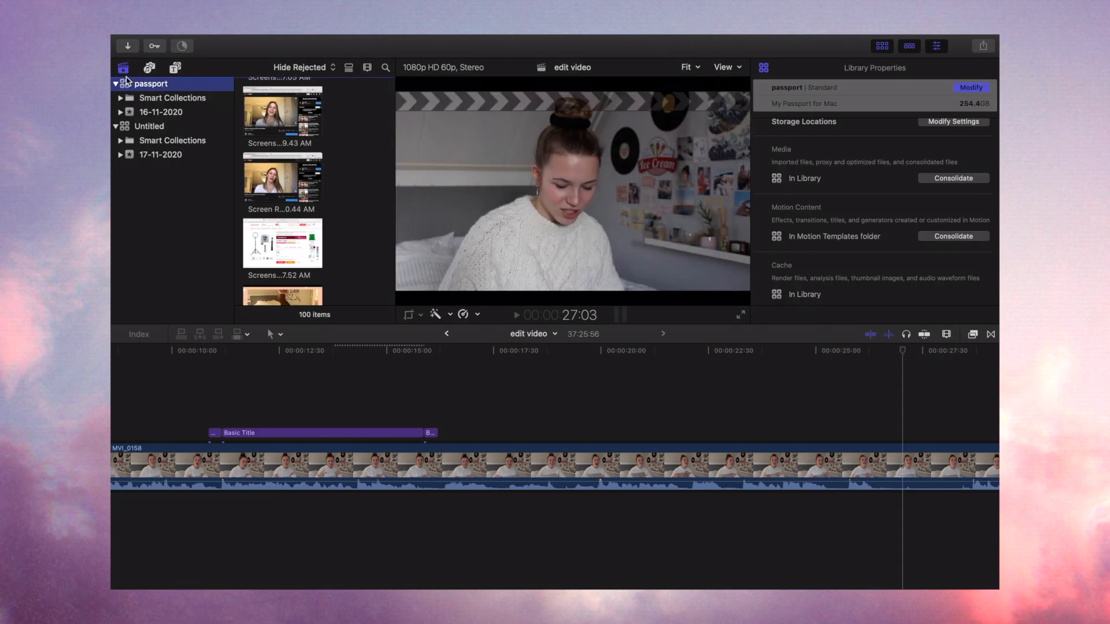
# Step: Find the Typewriter title by searching for "type", place it above the footage after the basic title, and play it back
pyautogui.scroll(5, 348, 180)
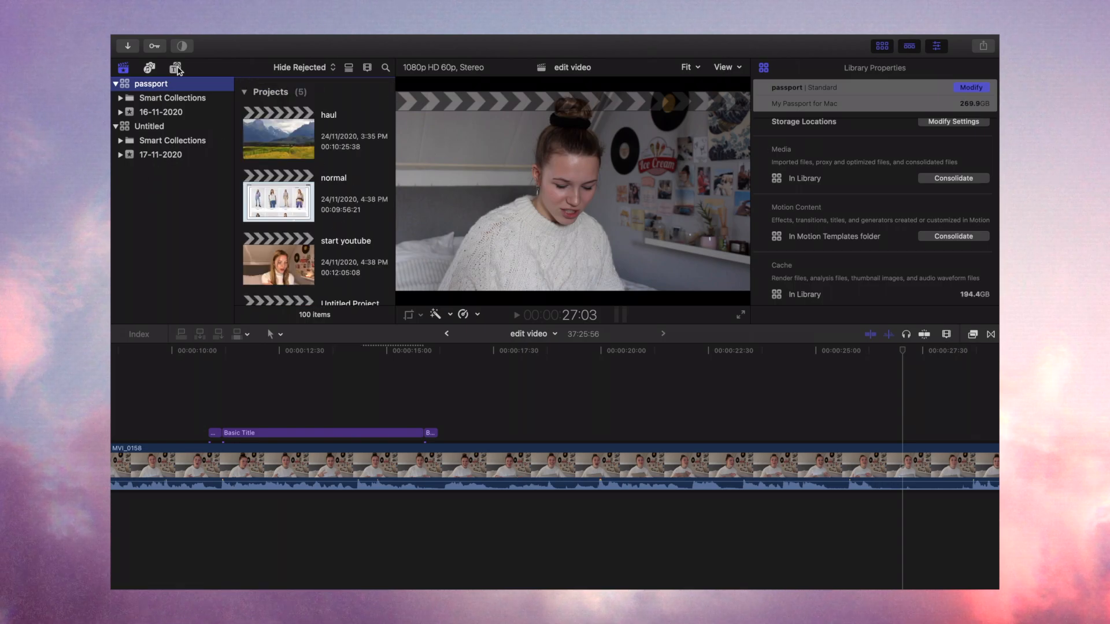
pyautogui.click(175, 67)
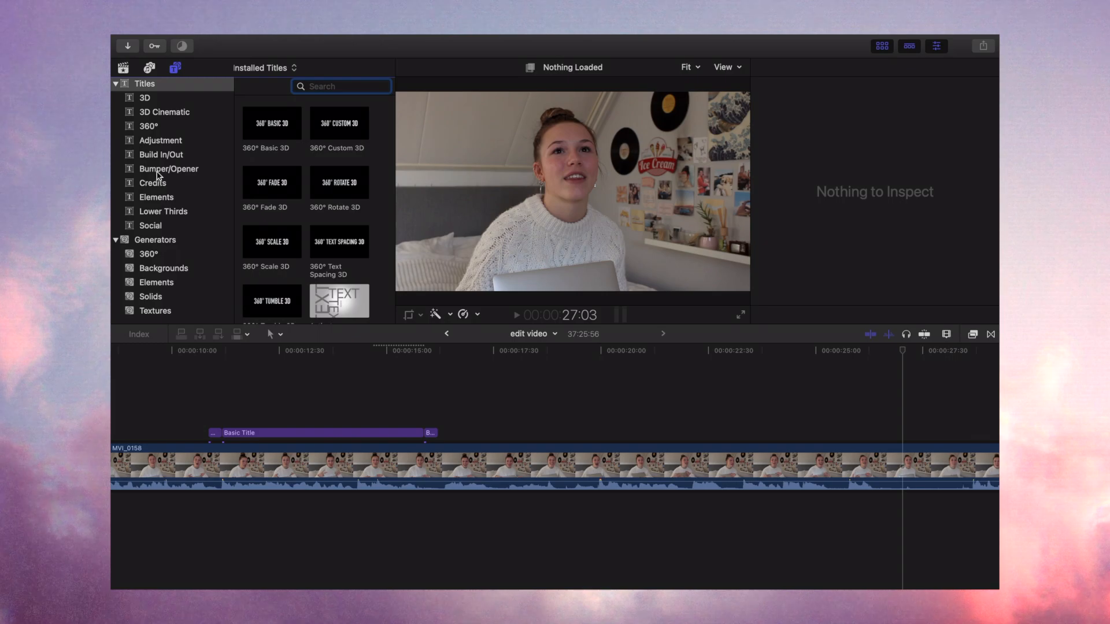
pyautogui.write('type')
pyautogui.moveTo(272, 123); pyautogui.dragTo(511, 404)
pyautogui.press('space')
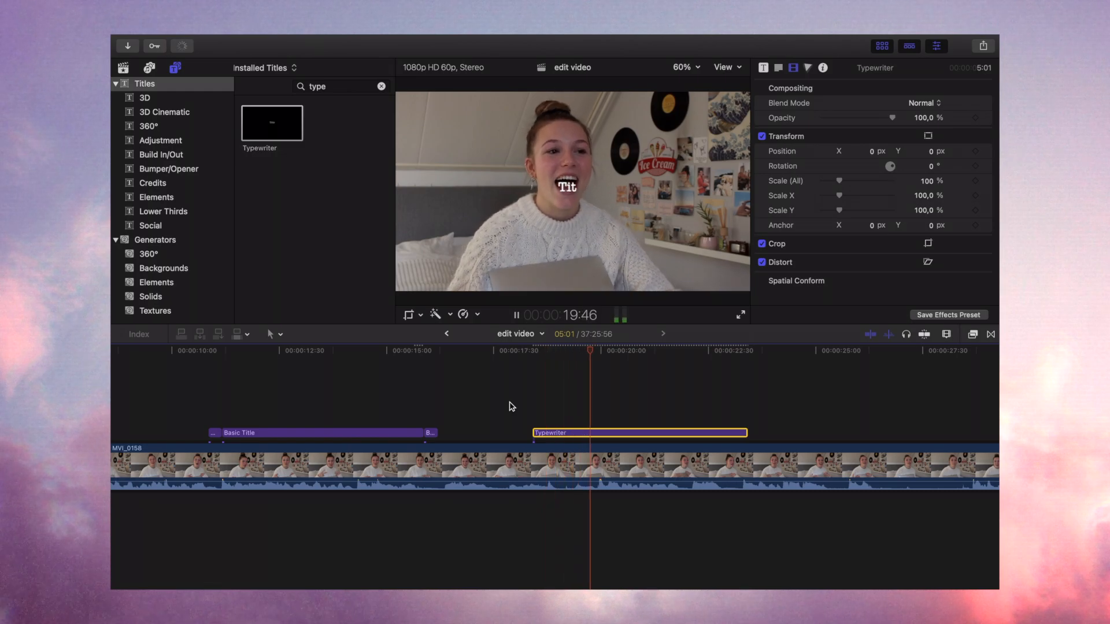
pyautogui.press('space')
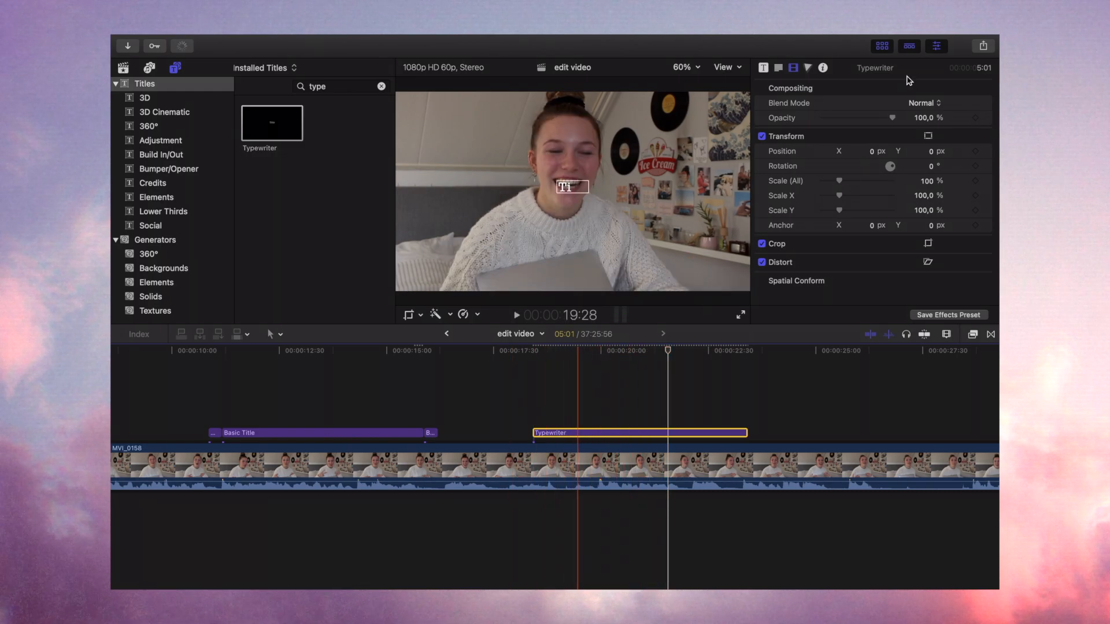
# Step: Set the Typewriter title's text to "editing video" in the Autography font at size 141, and preview the animation
pyautogui.write('edi')
pyautogui.write('ting video')
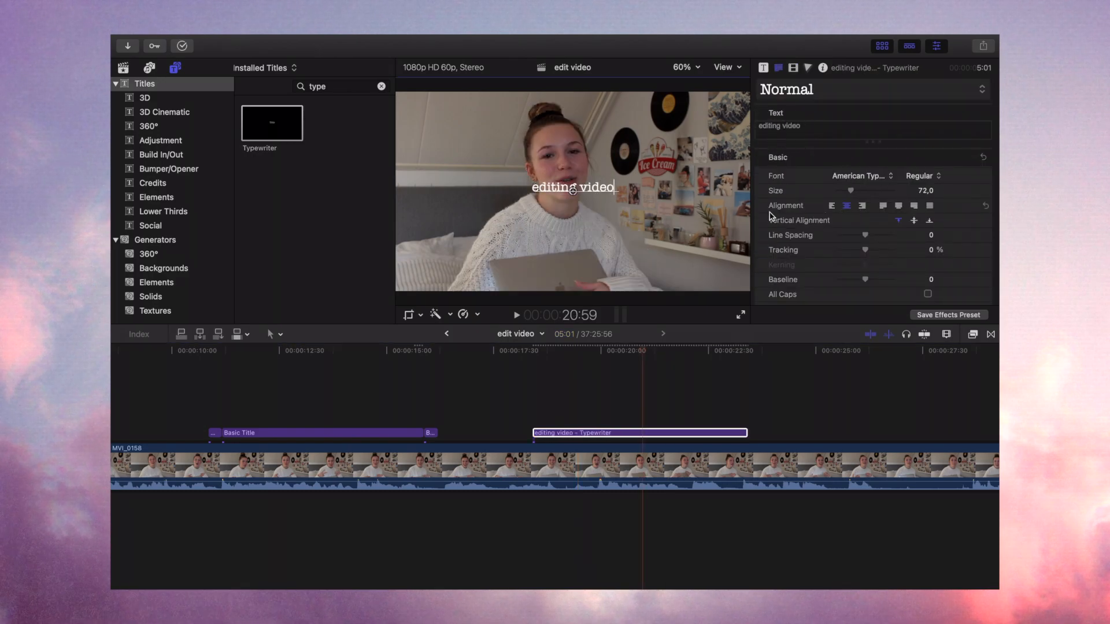
pyautogui.moveTo(862, 194); pyautogui.dragTo(867, 193)
pyautogui.click(503, 403)
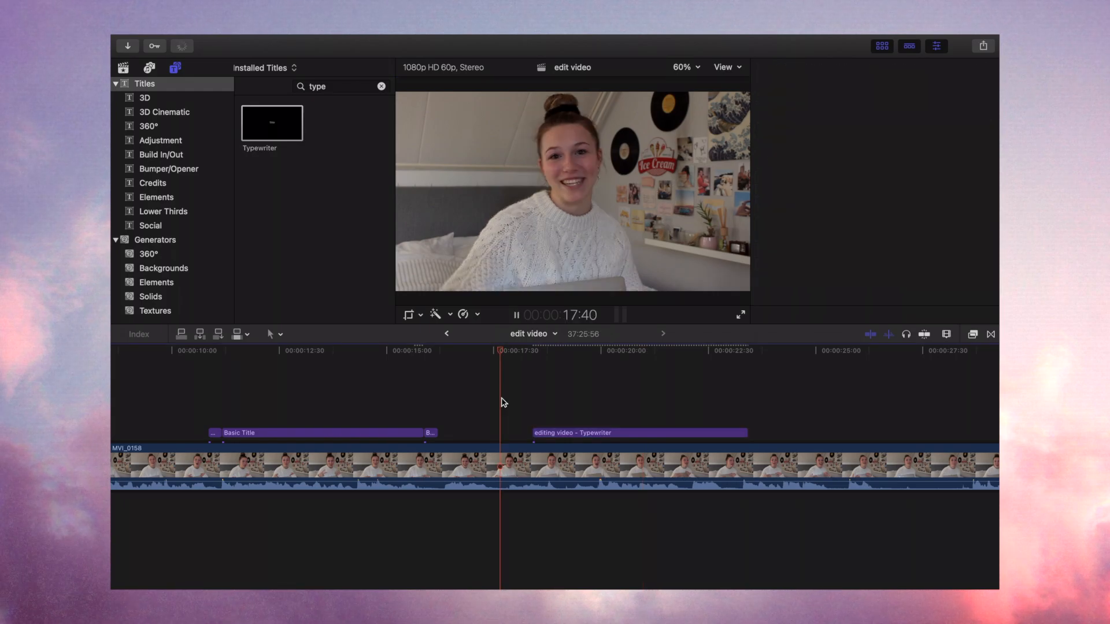
pyautogui.press('space')
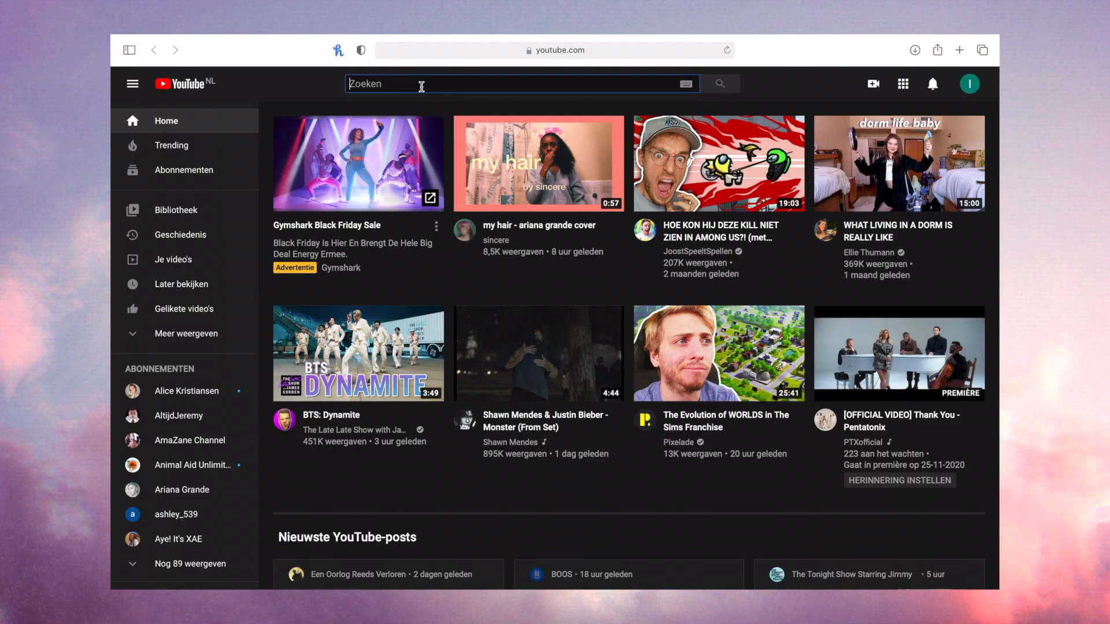
# Step: Switch to YouTube in the browser and search for "typewriter sound effect"
pyautogui.write('ty')
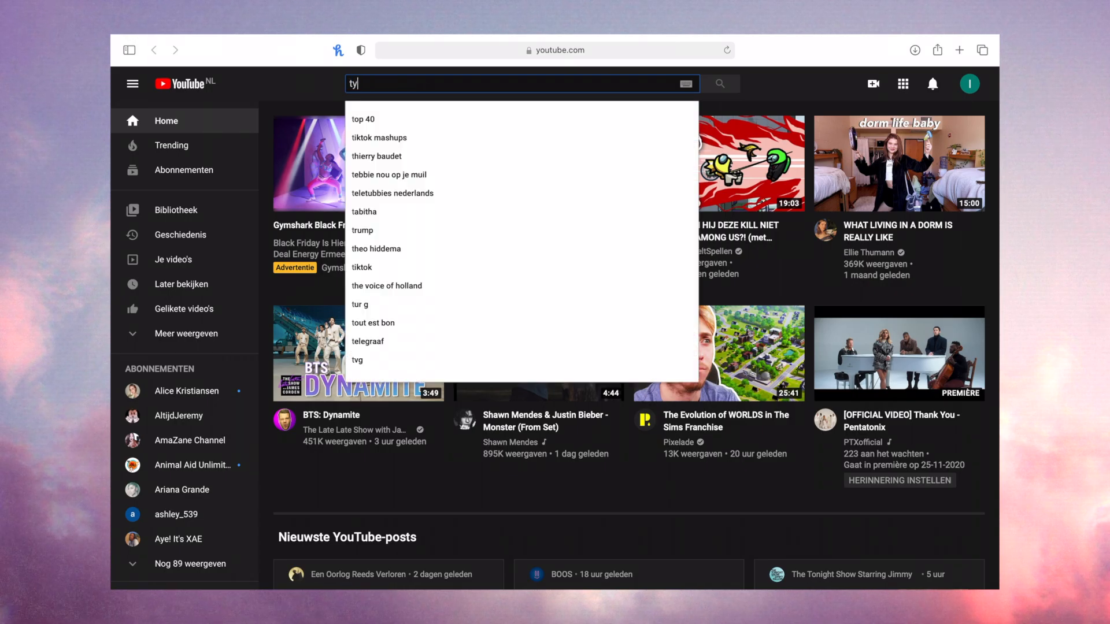
pyautogui.write('pewriter')
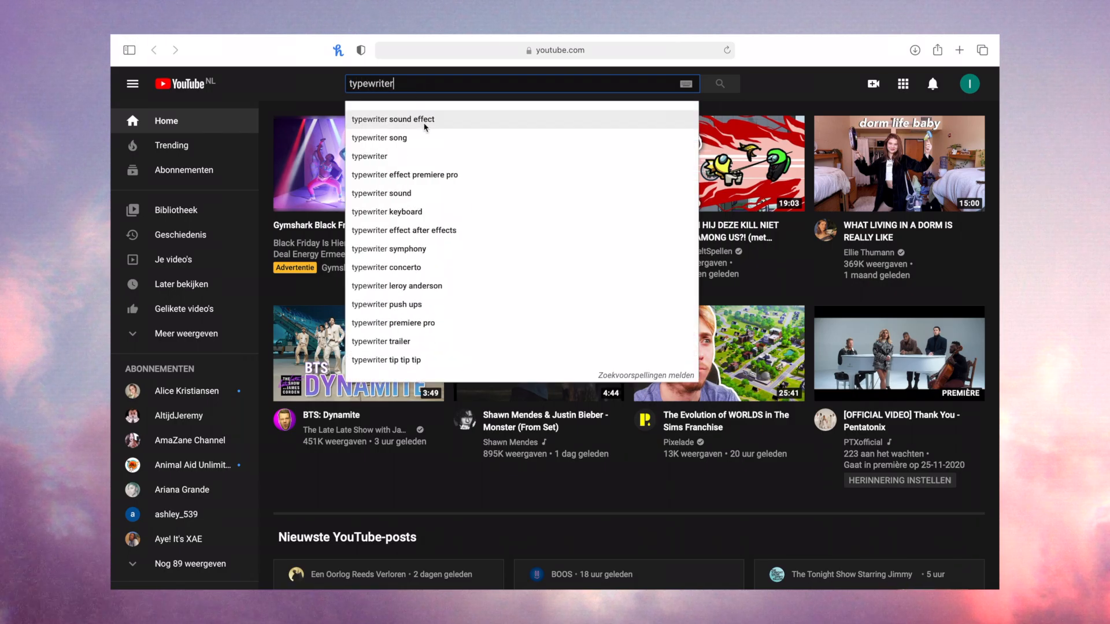
pyautogui.click(425, 127)
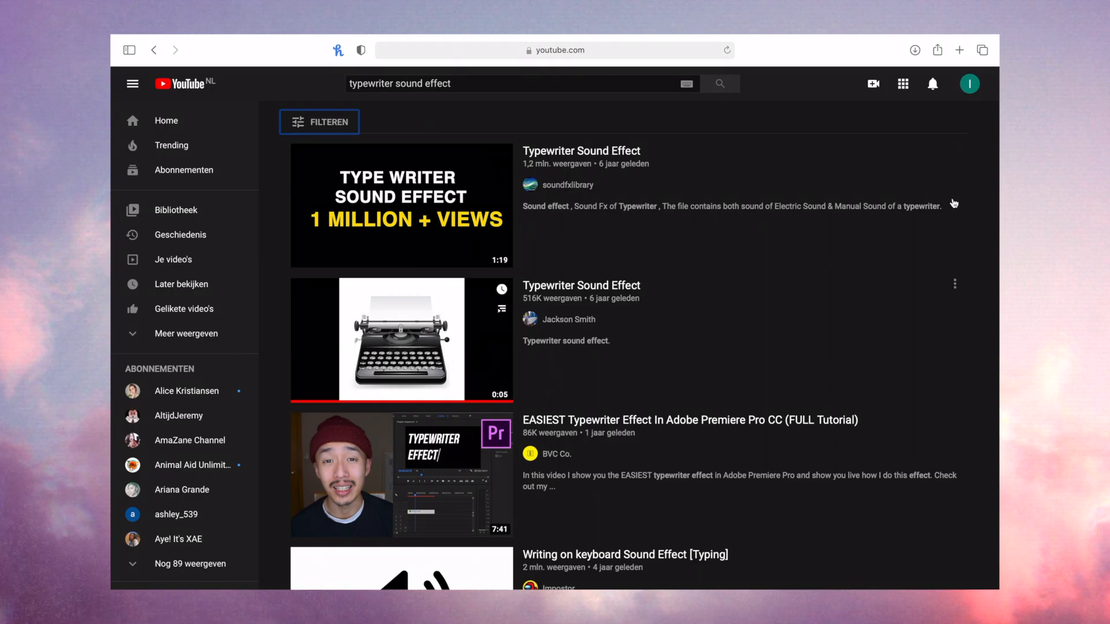
# Step: Search the web for "youtube mp3" in a new browser tab and open the Mp3 Youtube converter site
pyautogui.click(959, 52)
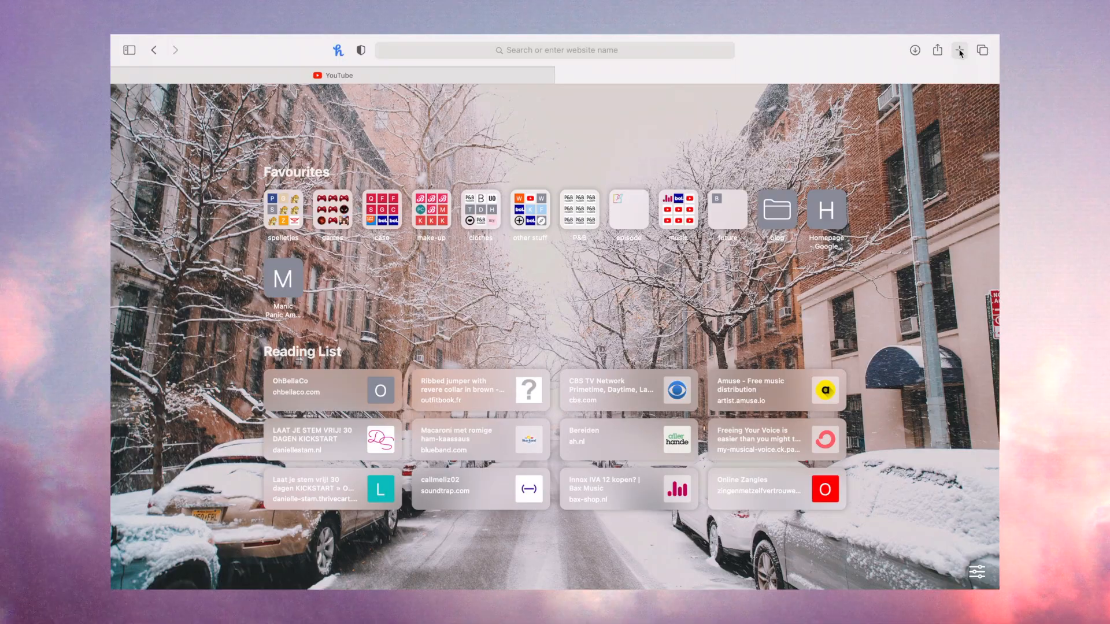
pyautogui.write('youtube mp3')
pyautogui.press('Return')
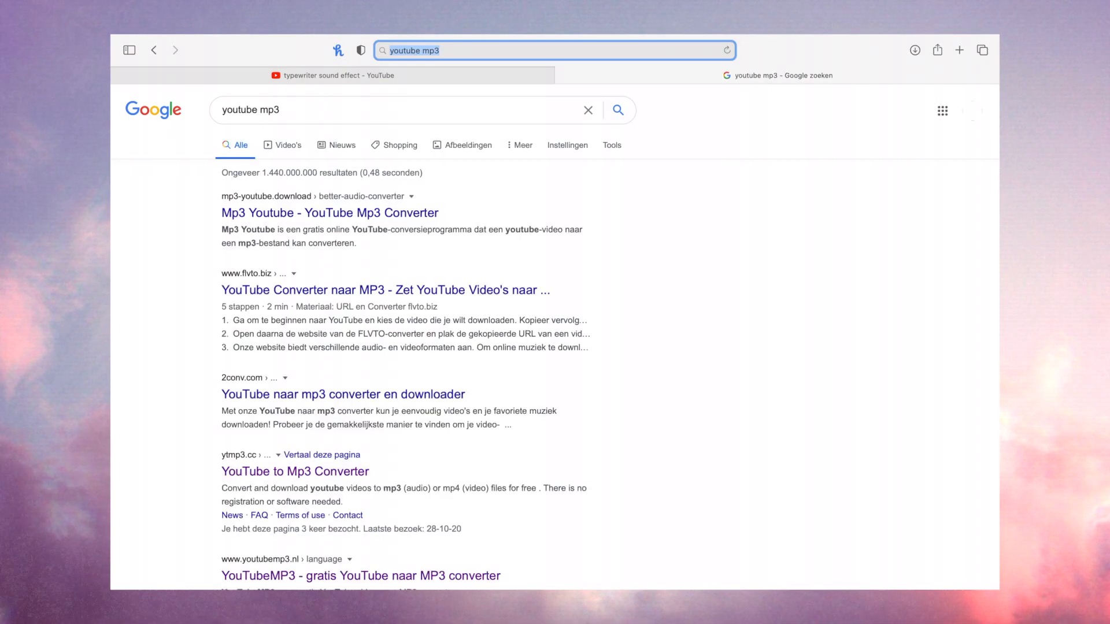
pyautogui.click(270, 216)
# Step: Copy the address of the 5-second Typewriter Sound Effect video and paste it into the MP3 converter's link field
pyautogui.click(471, 53)
pyautogui.press('super+c')
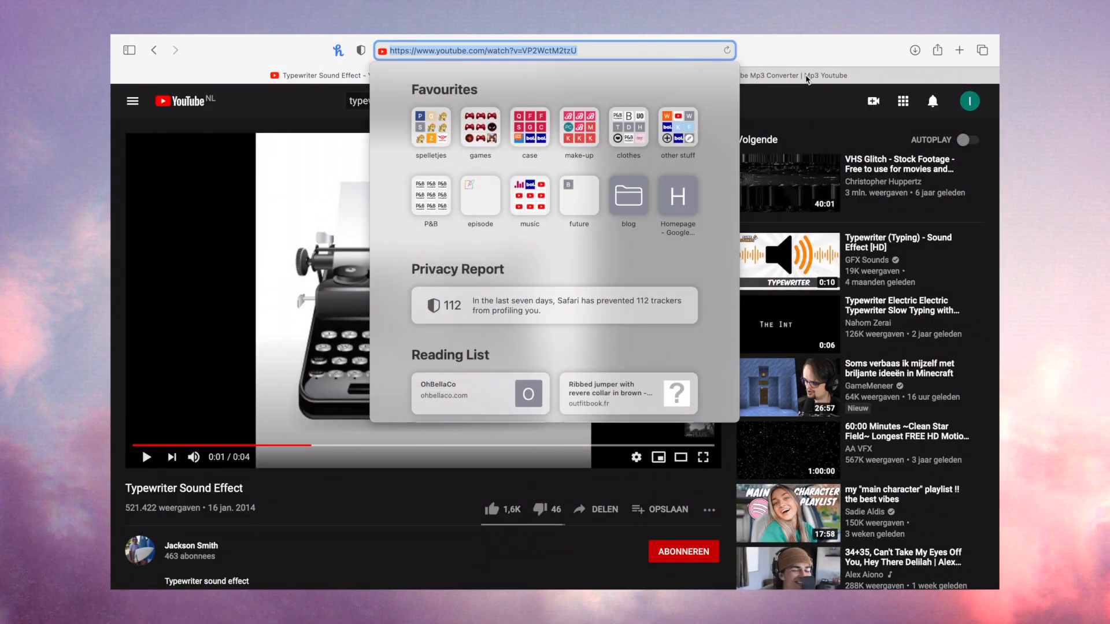
pyautogui.click(807, 80)
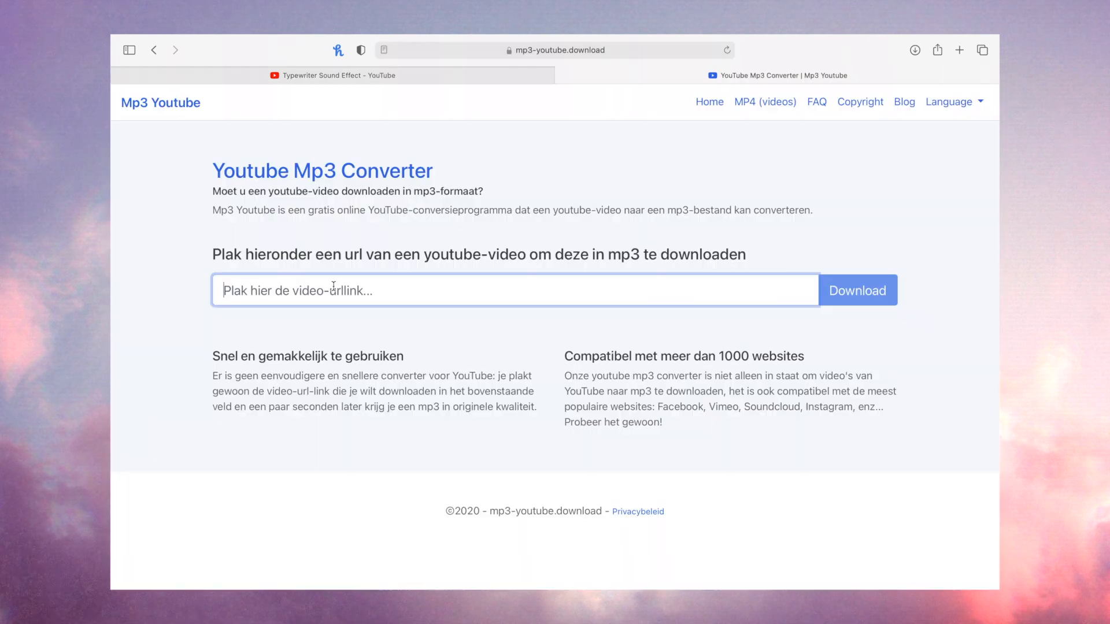
pyautogui.press('super+v')
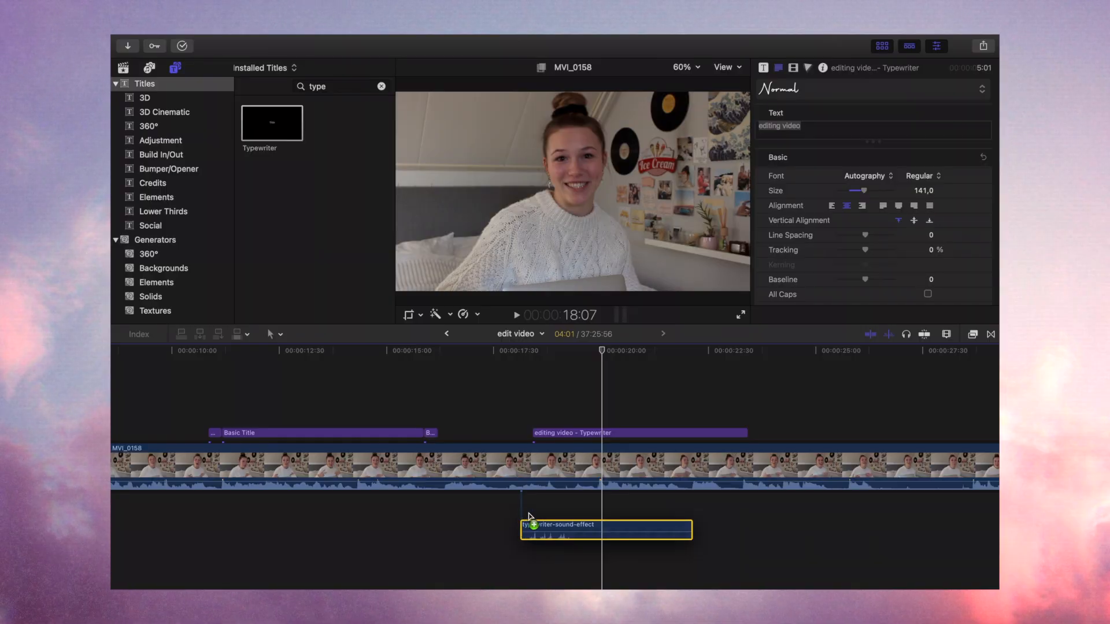
# Step: Switch to Final Cut Pro and place the typewriter-sound-effect audio below the footage, at the start of the "editing video" title
pyautogui.moveTo(528, 513); pyautogui.dragTo(528, 512)
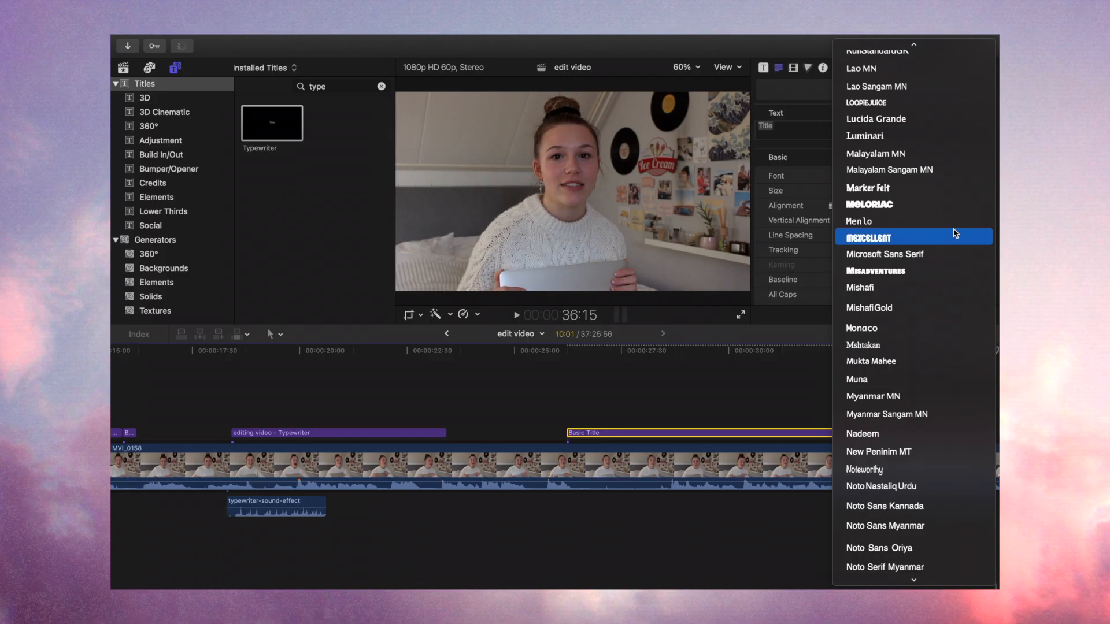
# Step: Set the new basic title's font to Synchro LET at size 115 and move its text to the upper-left area of the frame
pyautogui.scroll(-15, 955, 232)
pyautogui.scroll(-20, 955, 233)
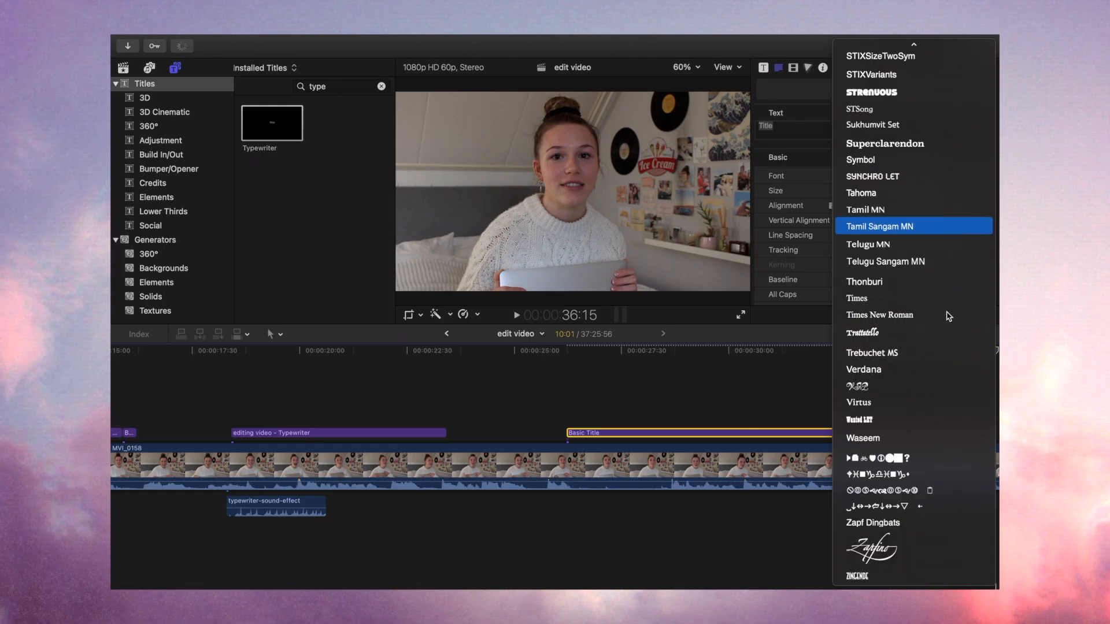
pyautogui.click(916, 177)
pyautogui.moveTo(663, 395); pyautogui.dragTo(664, 434)
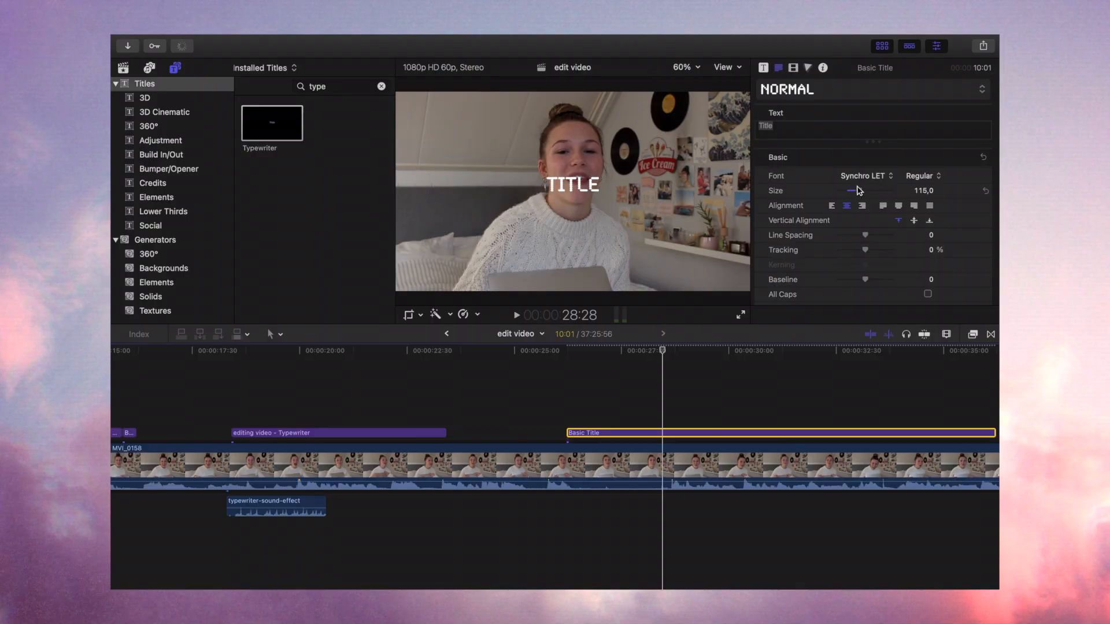
pyautogui.moveTo(553, 186); pyautogui.dragTo(462, 127)
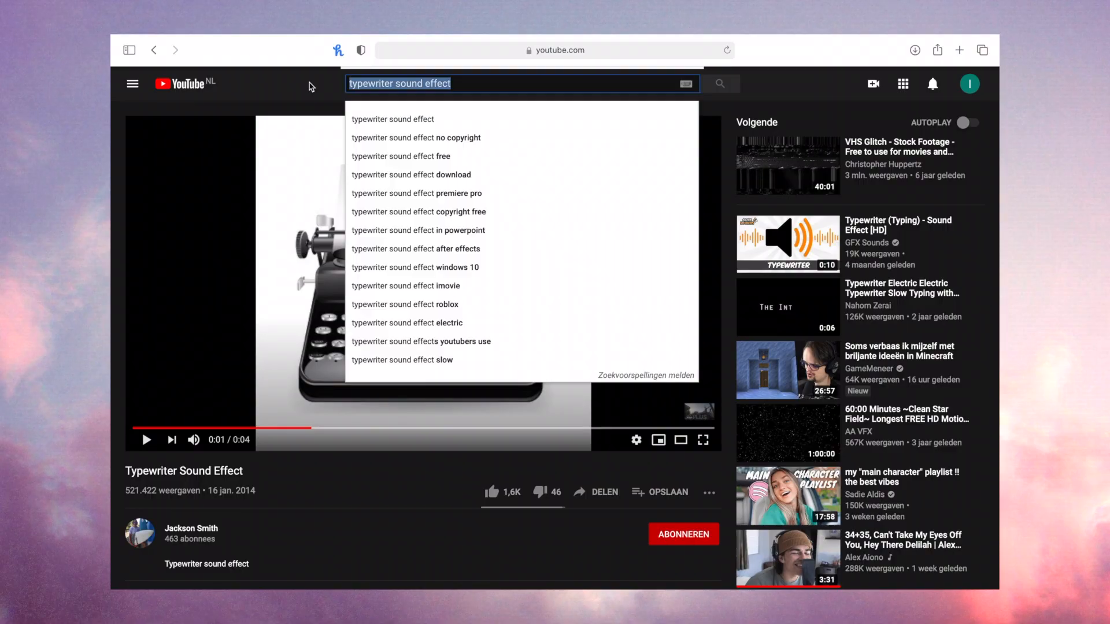
# Step: Switch to YouTube in the browser and search for "sound effects youtubers use"
pyautogui.write('sound effects you')
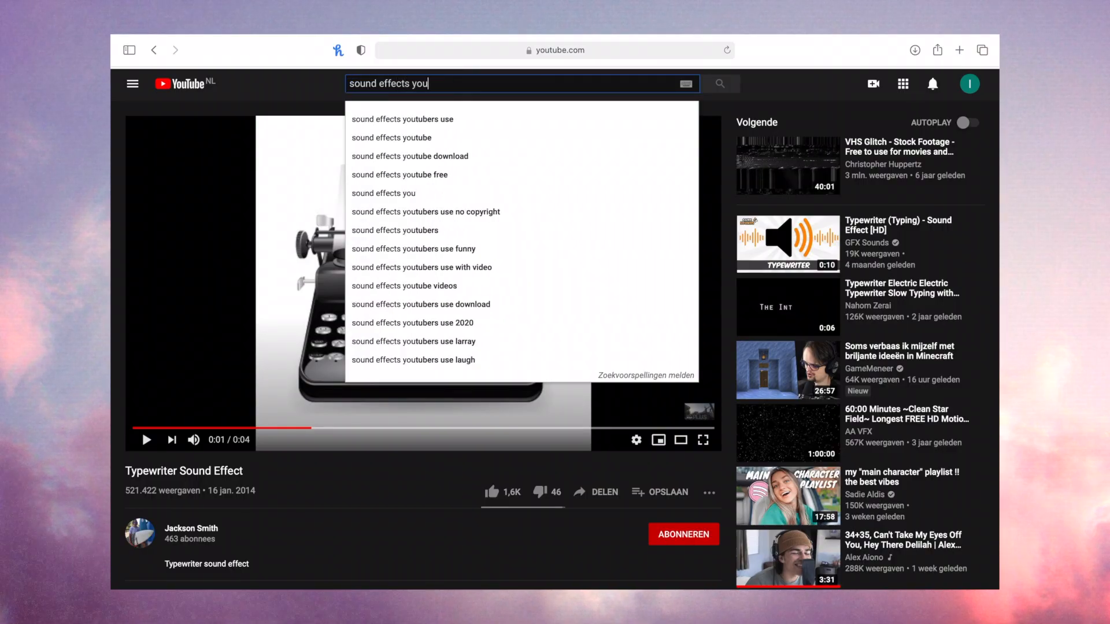
pyautogui.click(371, 120)
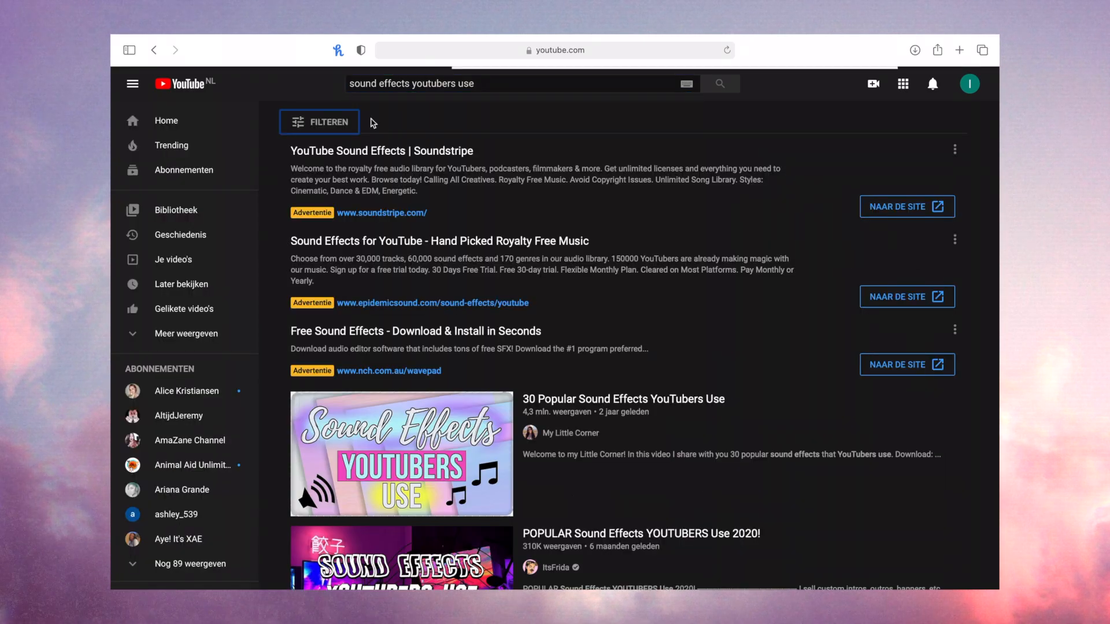
# Step: Look through the YouTube results for popular sound effects youtubers use
pyautogui.scroll(-1, 403, 323)
pyautogui.scroll(-3, 401, 336)
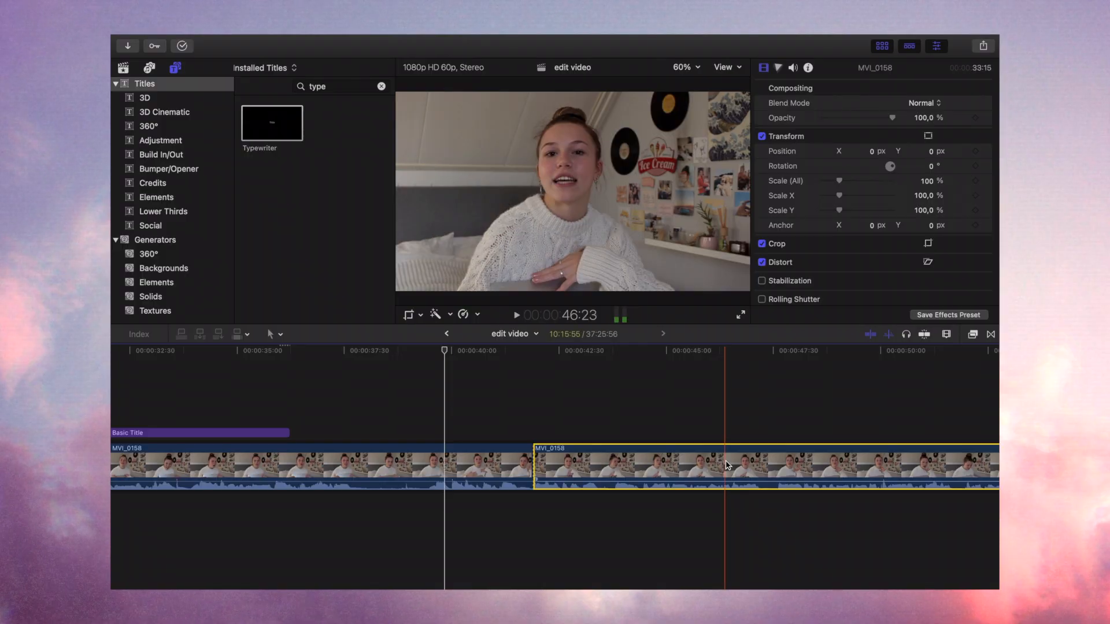
# Step: Cut the MVI_0158 footage at 46:23 and lift the separated section above the main storyline
pyautogui.press('super+b')
pyautogui.press('super+alt+Up')
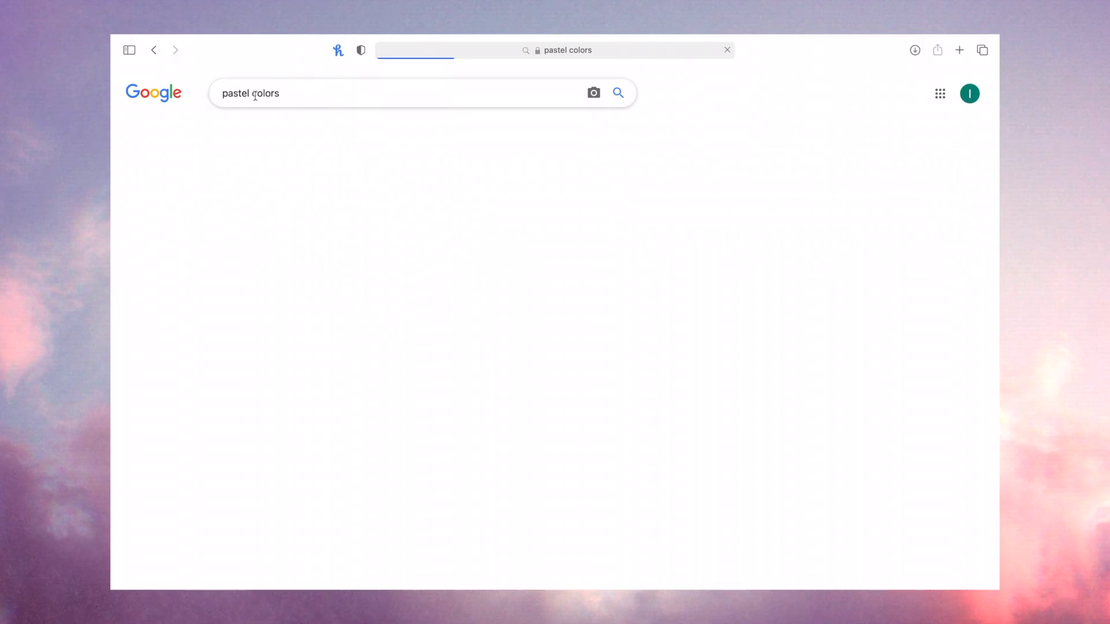
# Step: Switch to Google Images in the browser, change the search to "pastel pink" and pick a plain pink picture
pyautogui.doubleClick(254, 93)
pyautogui.write('pink')
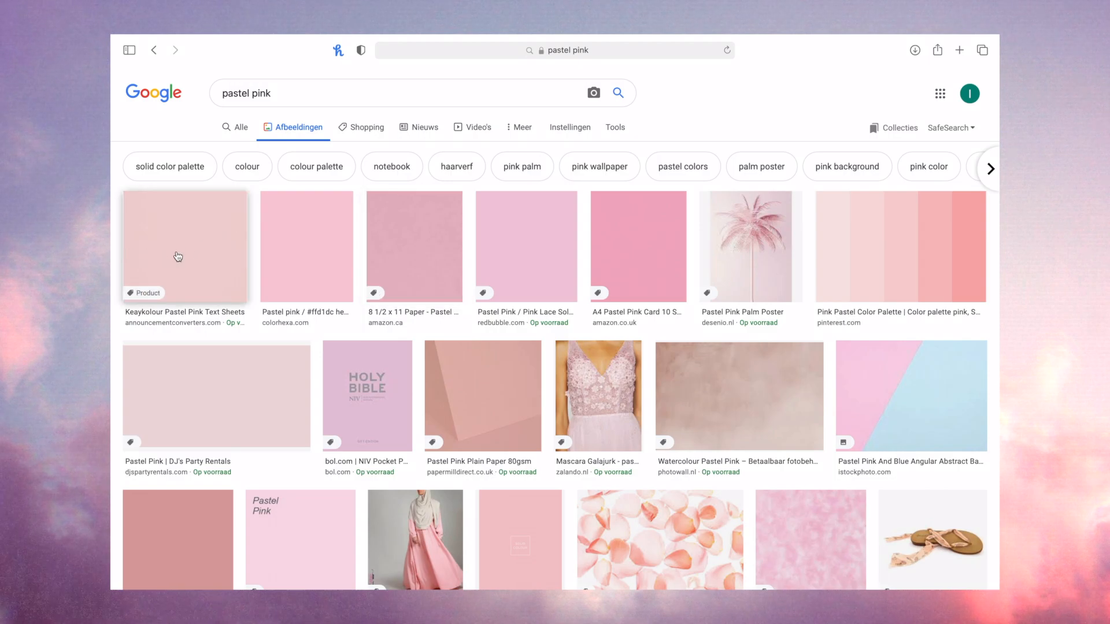
pyautogui.click(471, 358)
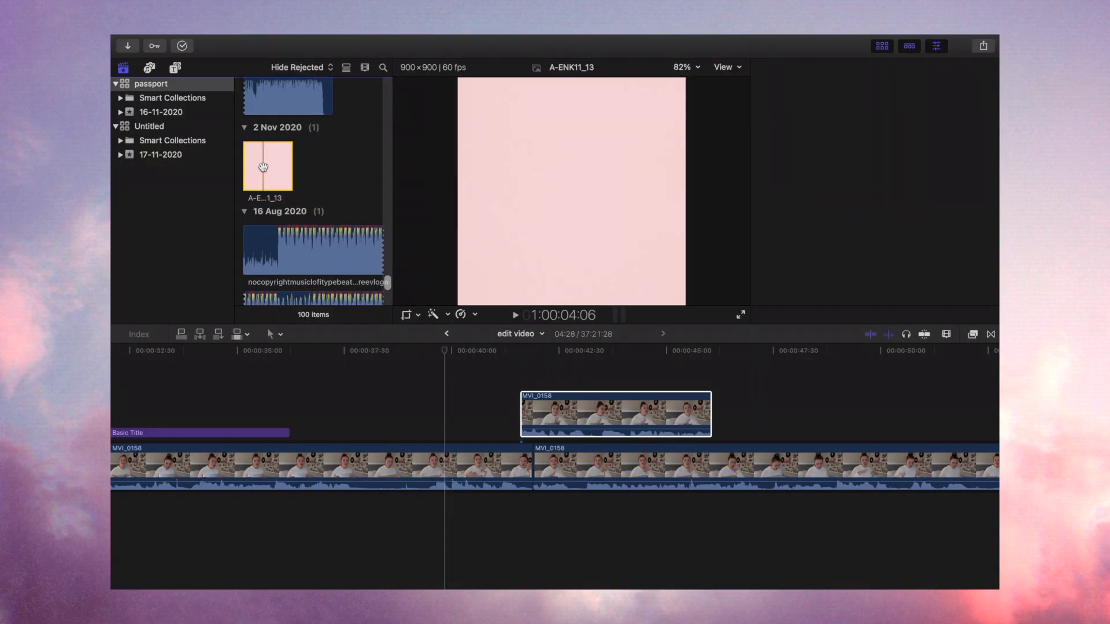
# Step: Switch to Final Cut Pro and place the pink A-ENK11_13 image between the main footage and the lifted MVI_0158 clip
pyautogui.moveTo(341, 341); pyautogui.dragTo(381, 403)
pyautogui.moveTo(380, 403); pyautogui.dragTo(381, 403)
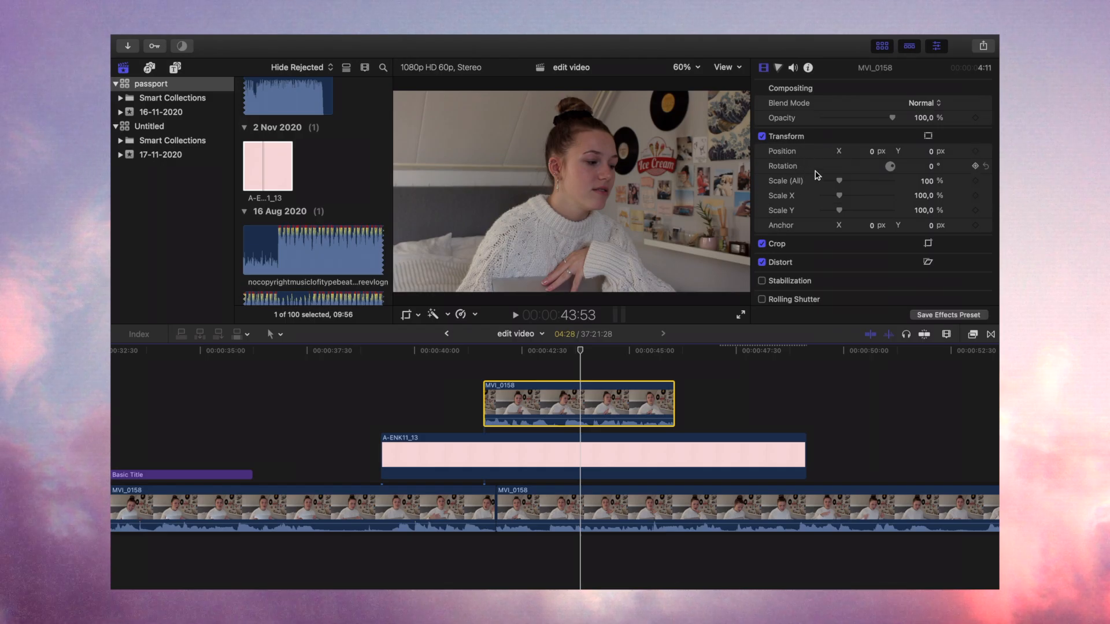
# Step: Scale the lifted MVI_0158 clip down to 90% and enlarge the pink image until it fills the frame behind it
pyautogui.moveTo(840, 186); pyautogui.dragTo(840, 186)
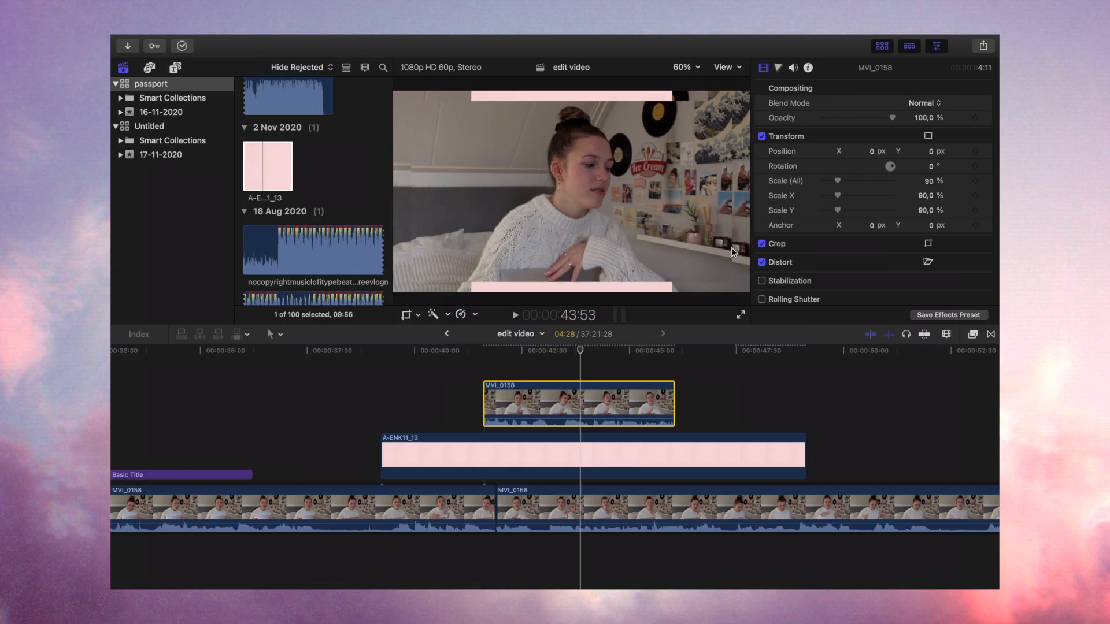
pyautogui.click(590, 454)
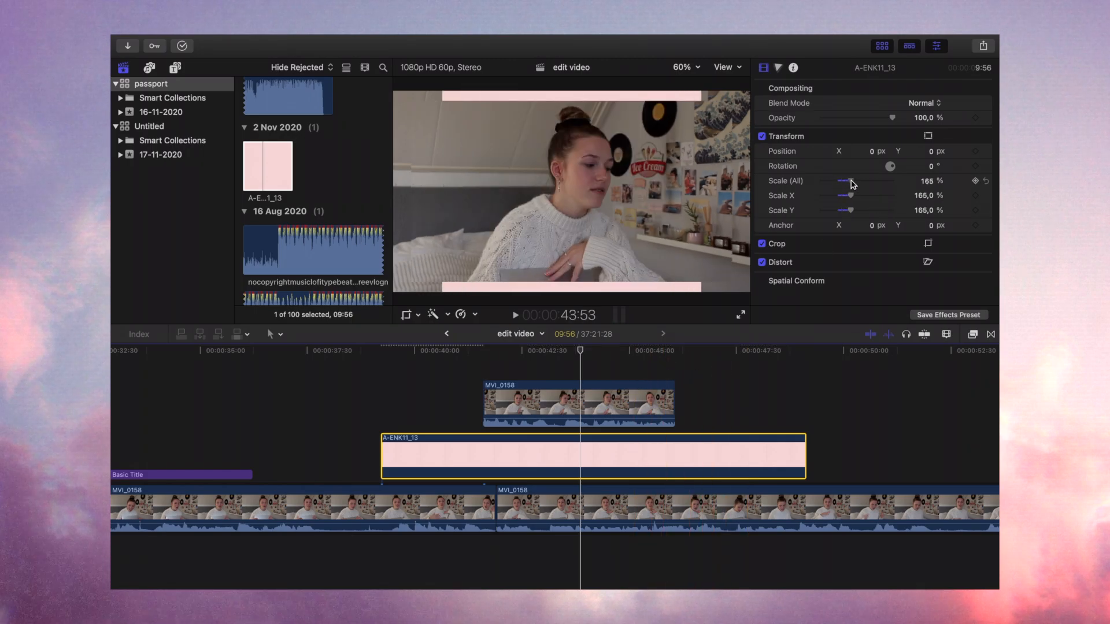
pyautogui.moveTo(851, 183); pyautogui.dragTo(862, 185)
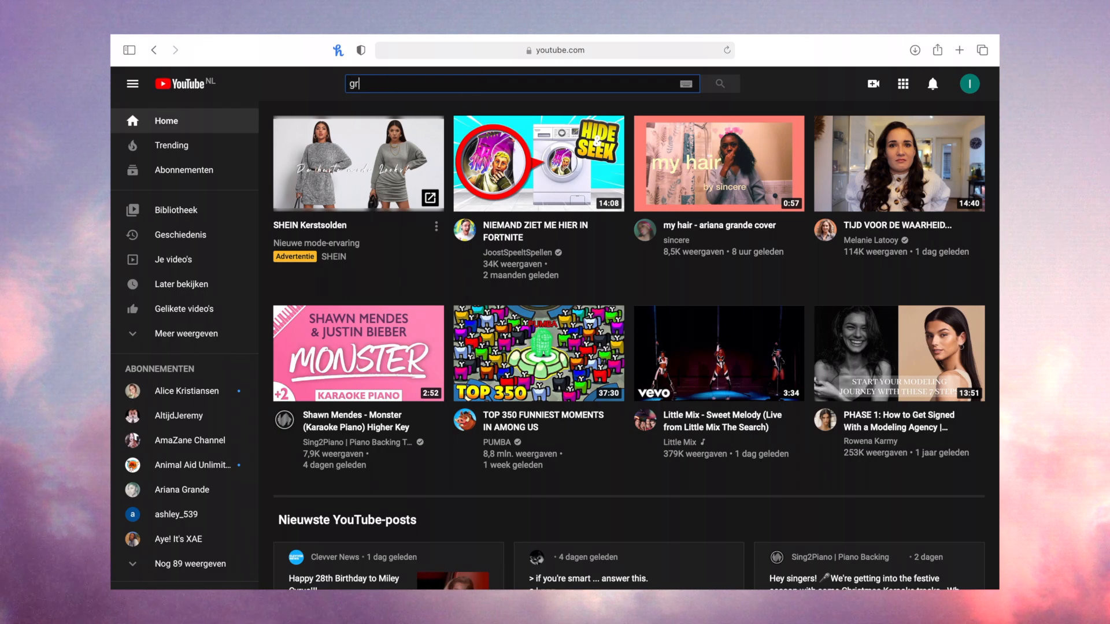
# Step: Switch to YouTube in the browser, search for "green screen overlays for edits" and look through the results
pyautogui.write('een screen pver')
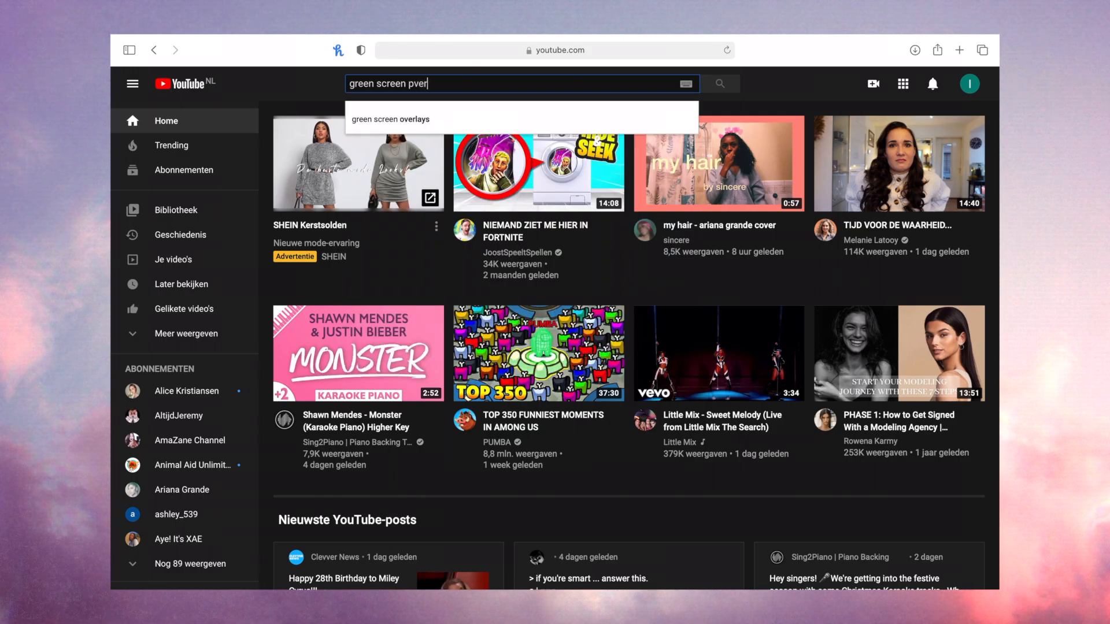
pyautogui.press('BackSpace')
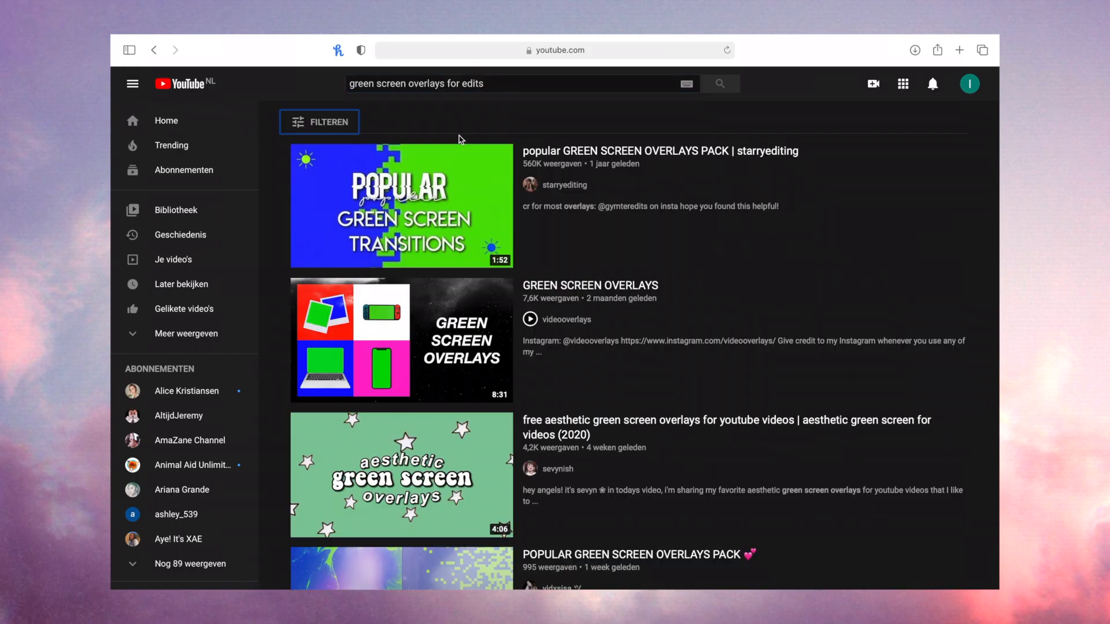
pyautogui.scroll(-10, 471, 260)
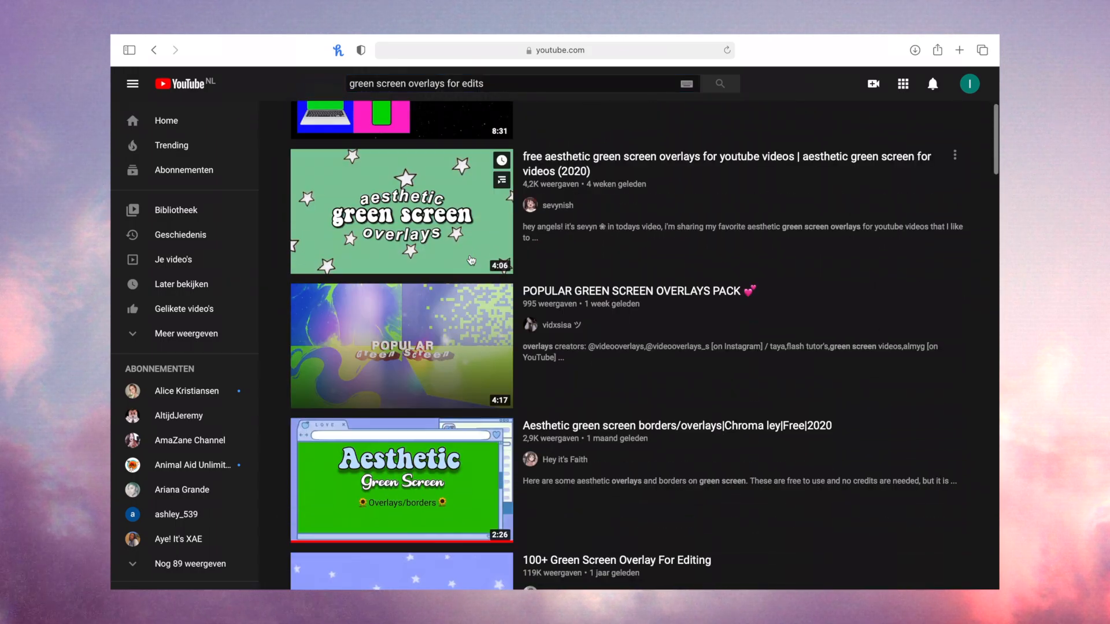
pyautogui.scroll(-3, 483, 238)
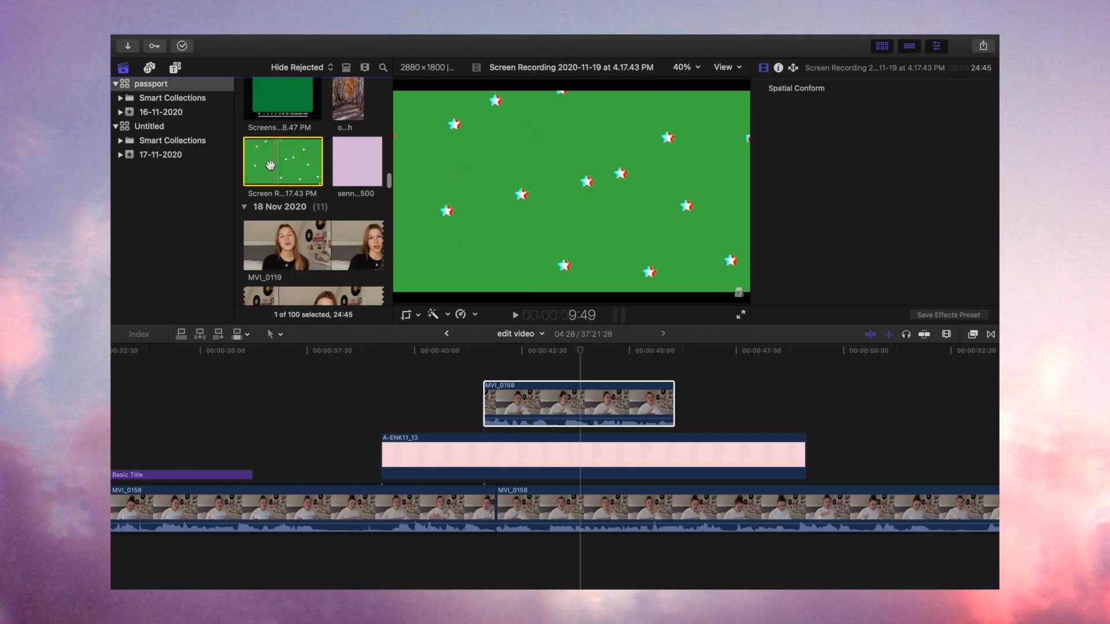
# Step: Place the green-screen star recording above the pink image, scale it to 112% and trim it to the pink image's length
pyautogui.moveTo(313, 200); pyautogui.dragTo(511, 394)
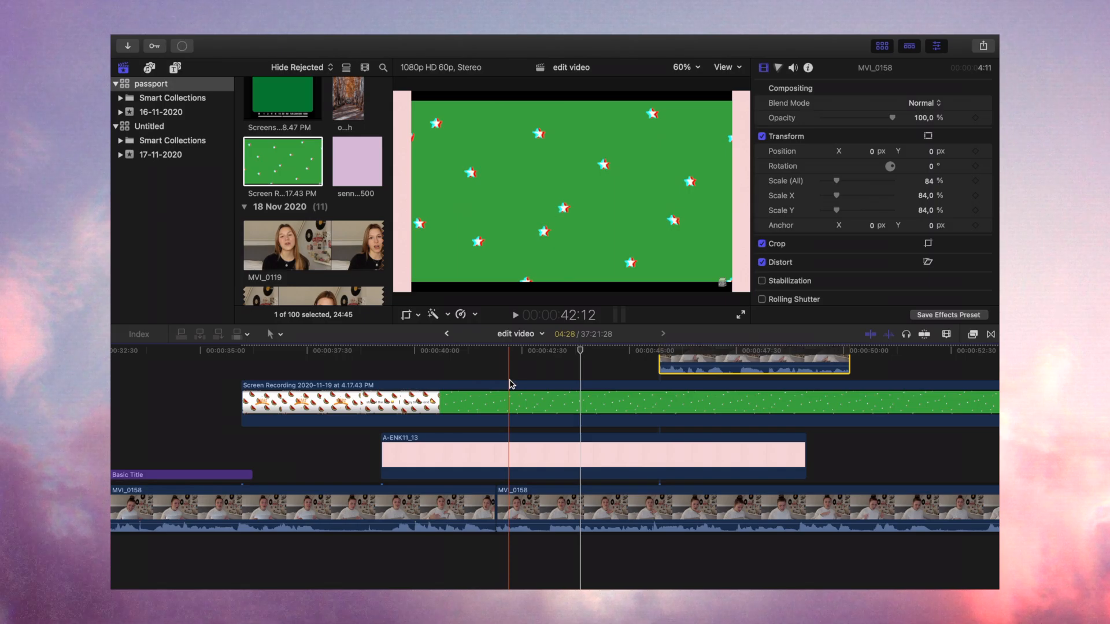
pyautogui.click(511, 384)
pyautogui.moveTo(839, 181); pyautogui.dragTo(842, 184)
pyautogui.moveTo(859, 417); pyautogui.dragTo(807, 417)
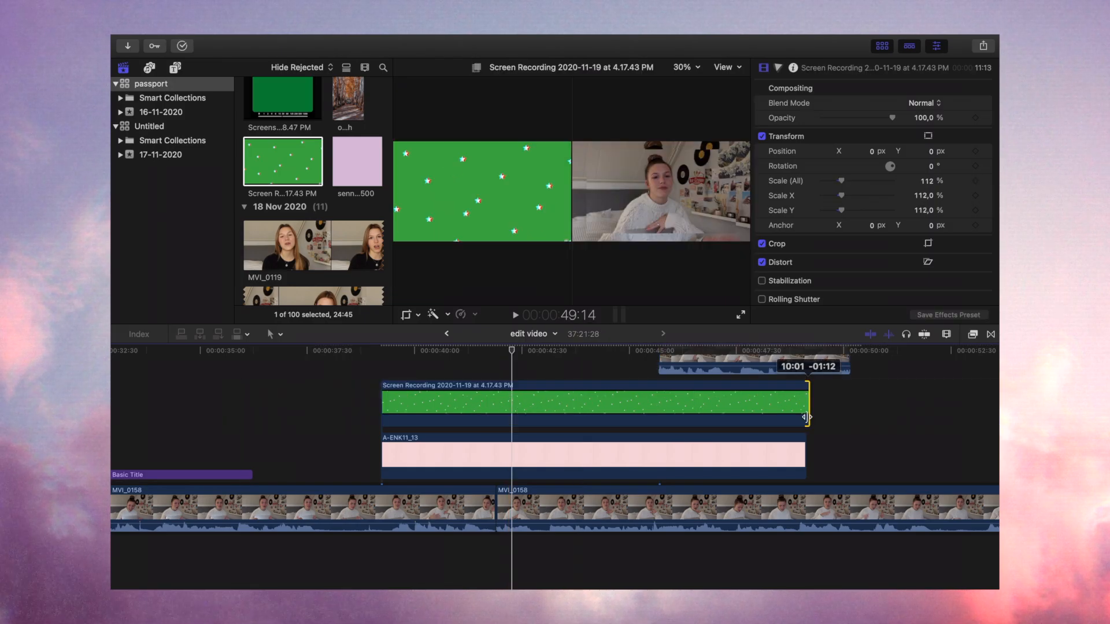
# Step: Apply the Keyer effect to the star recording to remove its green background
pyautogui.click(510, 401)
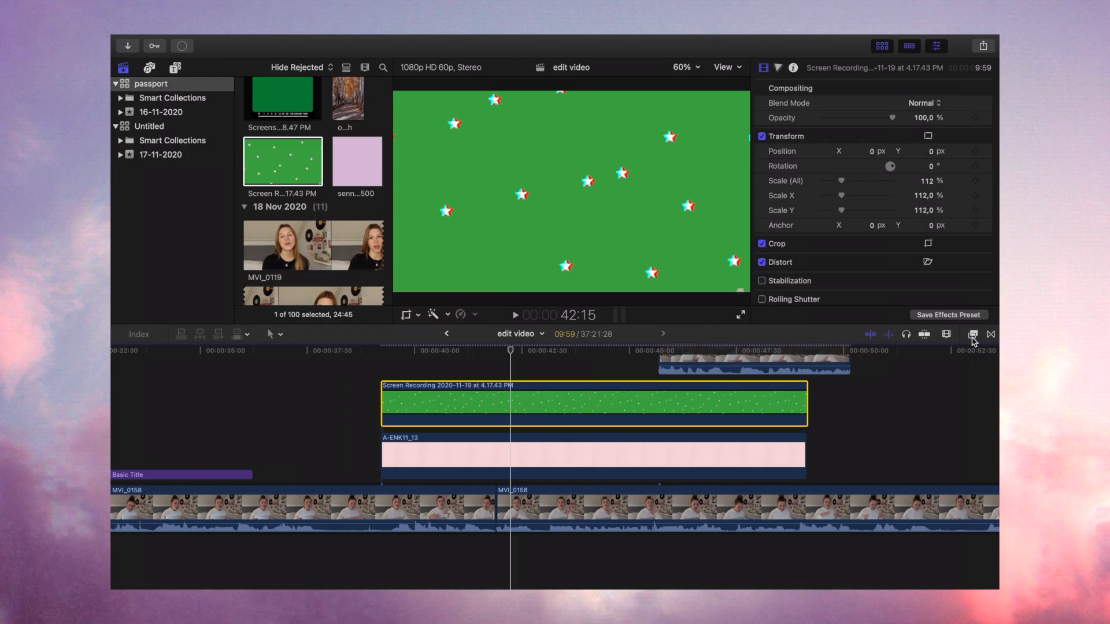
pyautogui.click(973, 335)
pyautogui.scroll(-3, 787, 456)
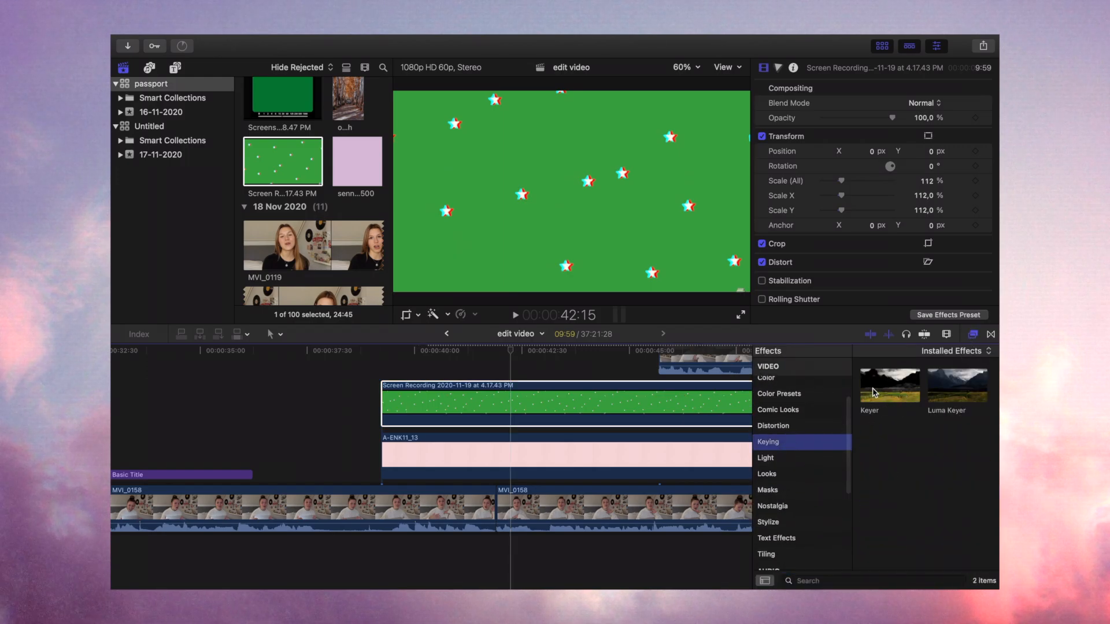
pyautogui.moveTo(906, 393); pyautogui.dragTo(552, 408)
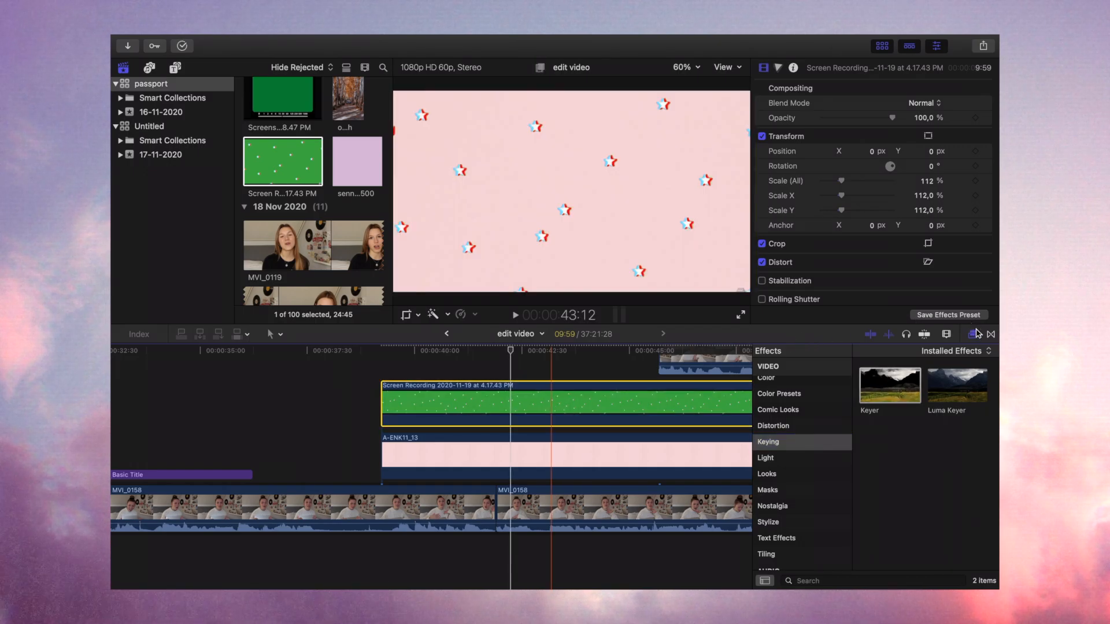
pyautogui.click(973, 336)
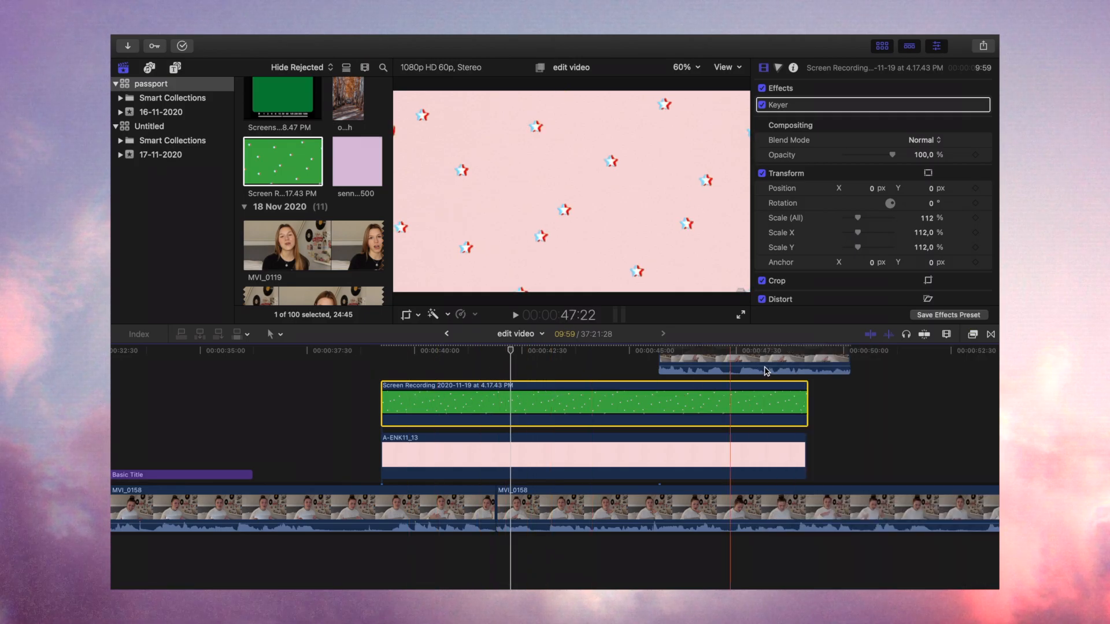
# Step: Move the lifted MVI_0158 clip back over the star overlay and apply the Shape Mask effect to it
pyautogui.click(673, 365)
pyautogui.moveTo(665, 365); pyautogui.dragTo(488, 365)
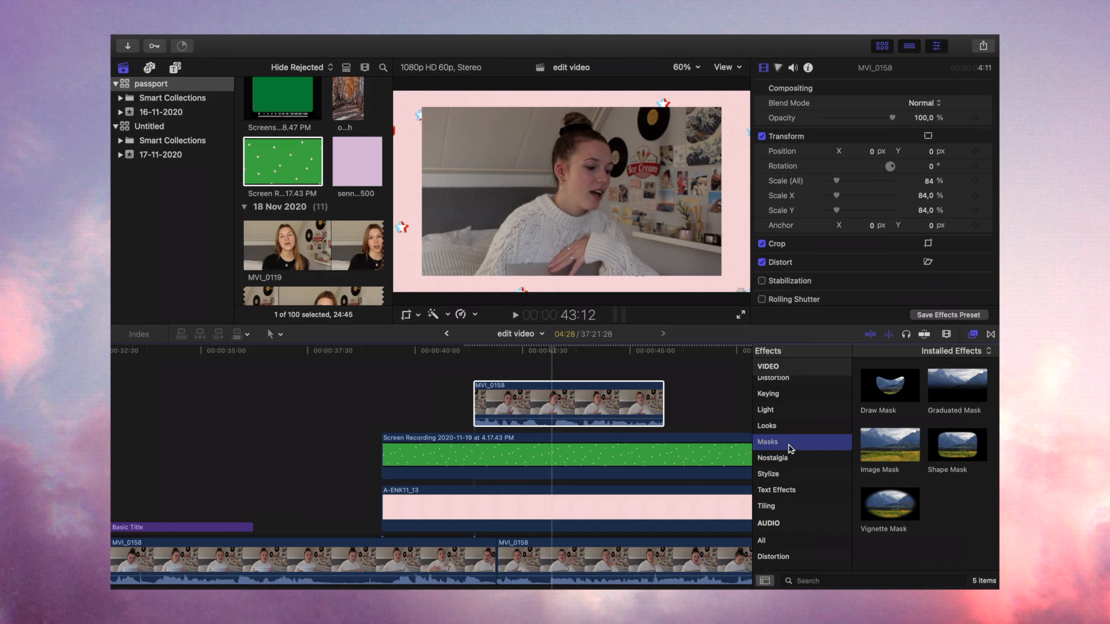
pyautogui.scroll(1, 790, 449)
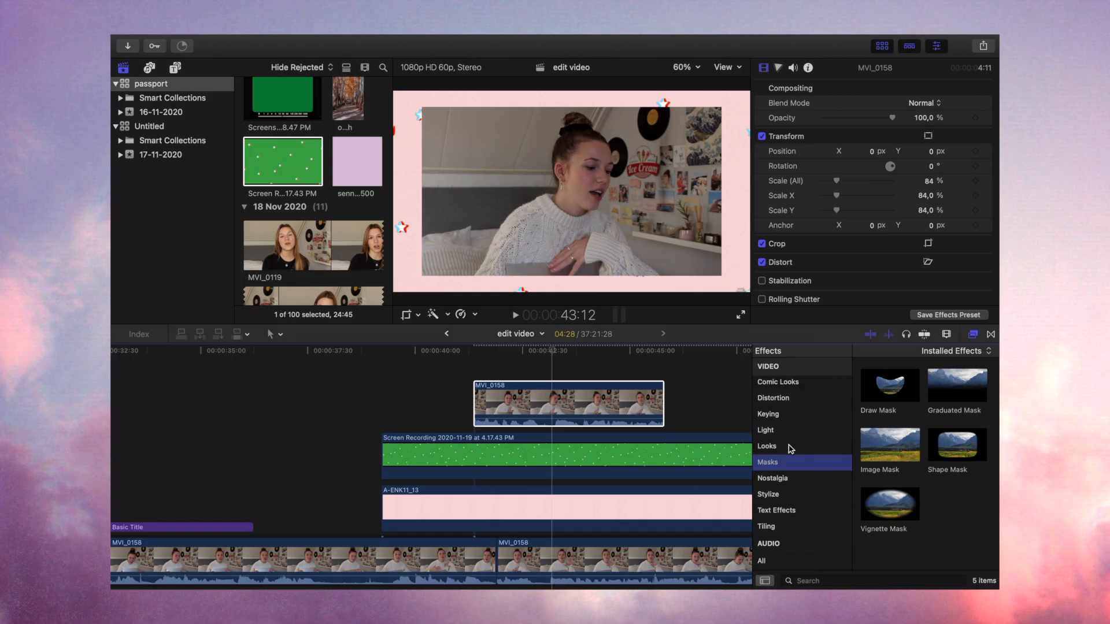
pyautogui.moveTo(957, 443); pyautogui.dragTo(559, 396)
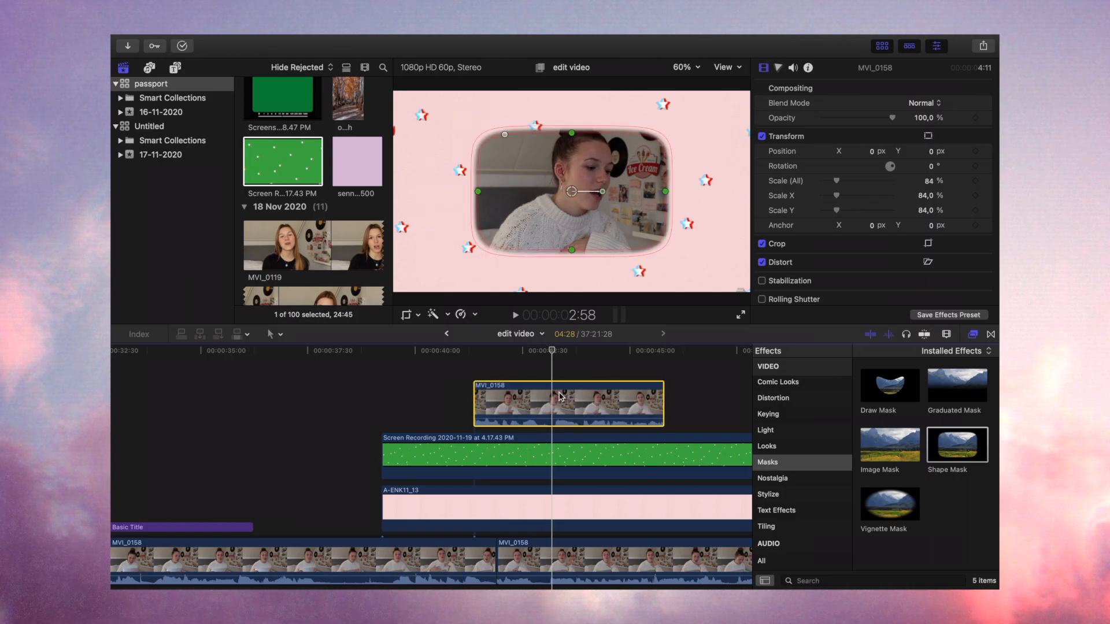
pyautogui.click(976, 335)
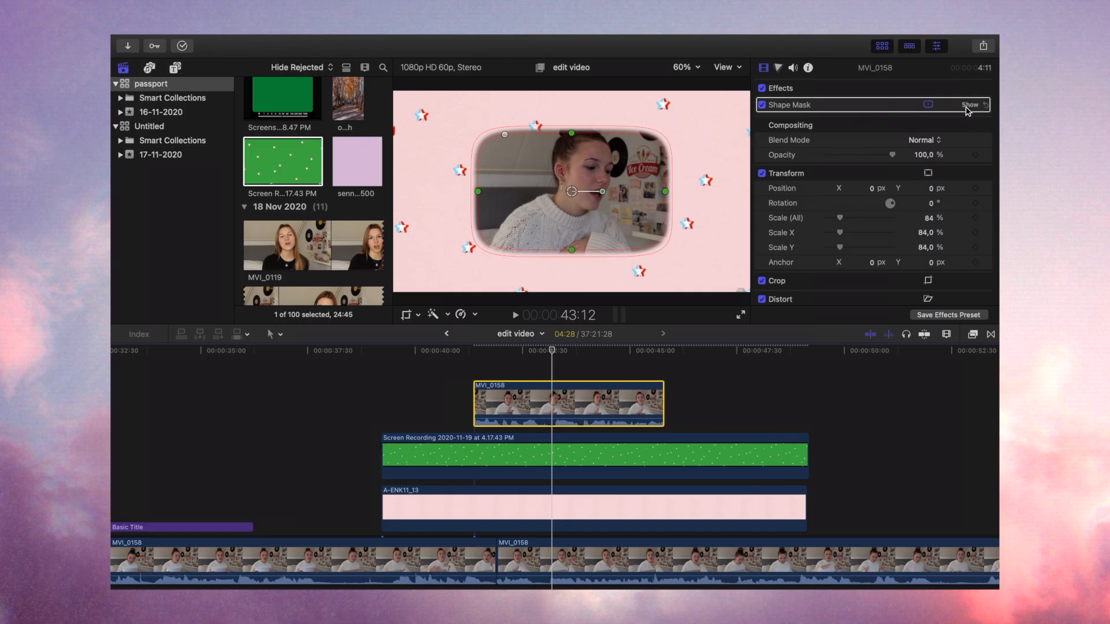
# Step: Set the Shape Mask's radius to 950, curvature to 11.75% and feather to 0, and hide its on-screen outline
pyautogui.click(965, 107)
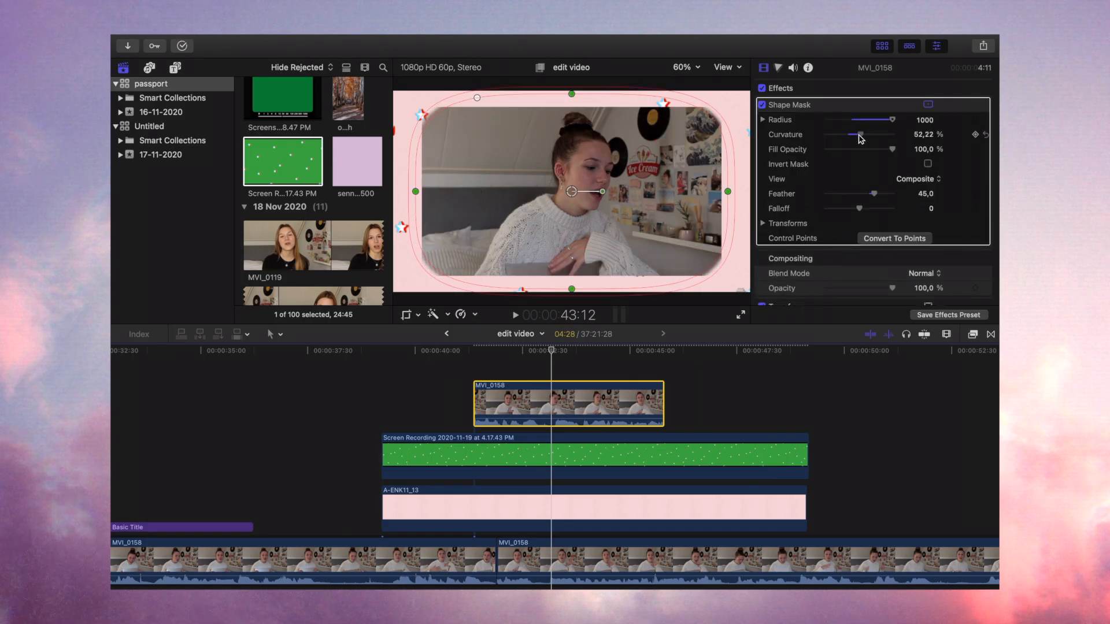
pyautogui.moveTo(856, 135); pyautogui.dragTo(859, 135)
pyautogui.moveTo(874, 195); pyautogui.dragTo(861, 199)
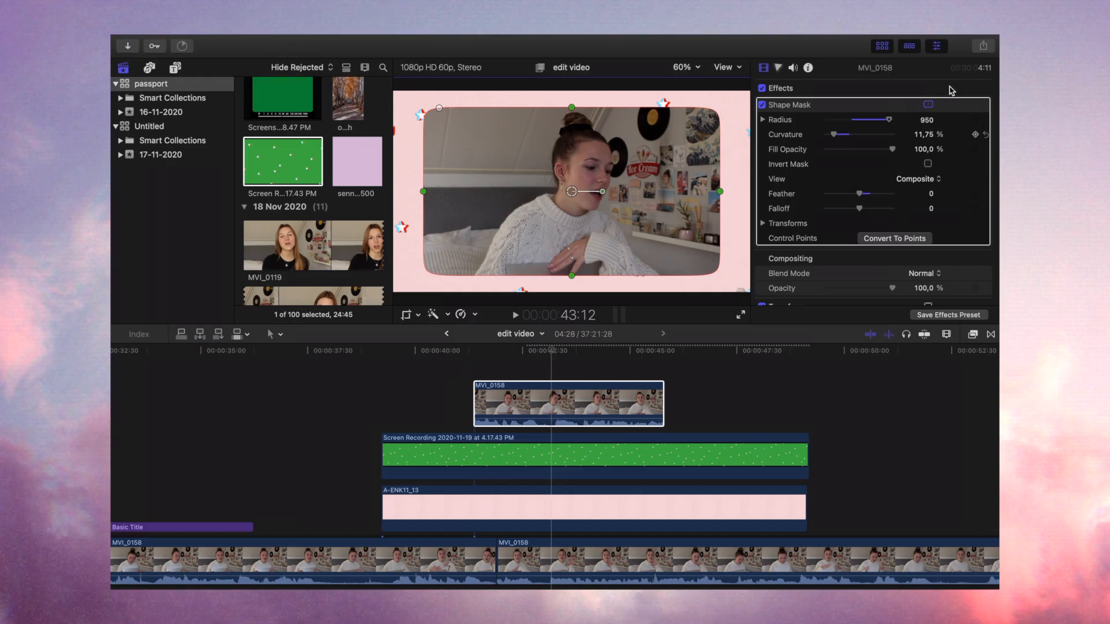
pyautogui.click(928, 106)
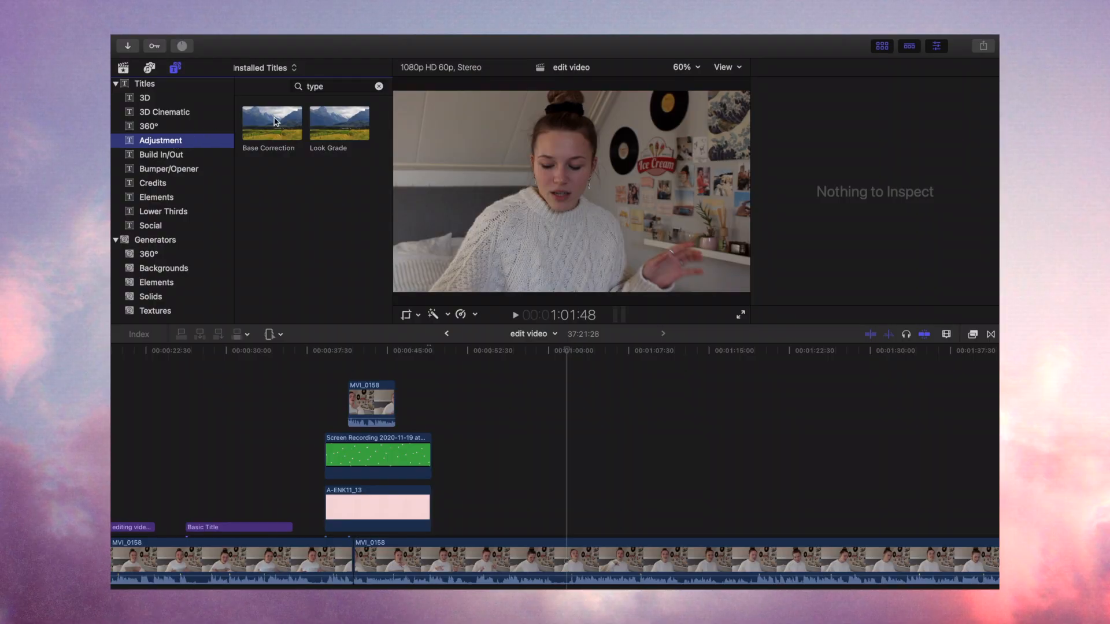
# Step: Place a Base Correction adjustment title above the footage at about 1:00 and extend it to 40:24
pyautogui.moveTo(274, 122); pyautogui.dragTo(548, 449)
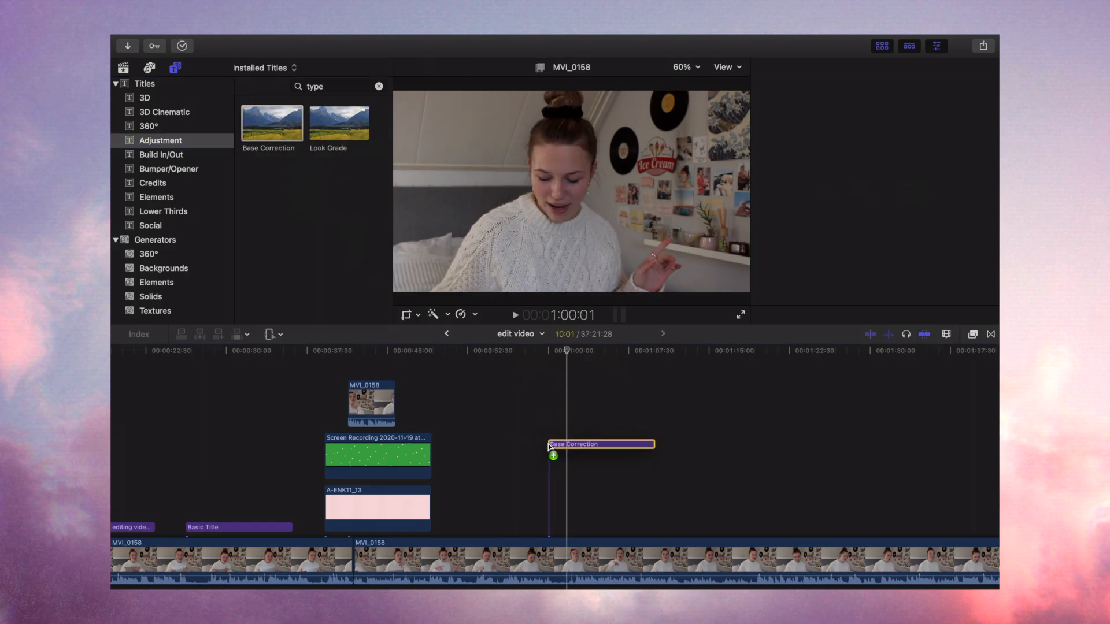
pyautogui.hscroll(2, 548, 449)
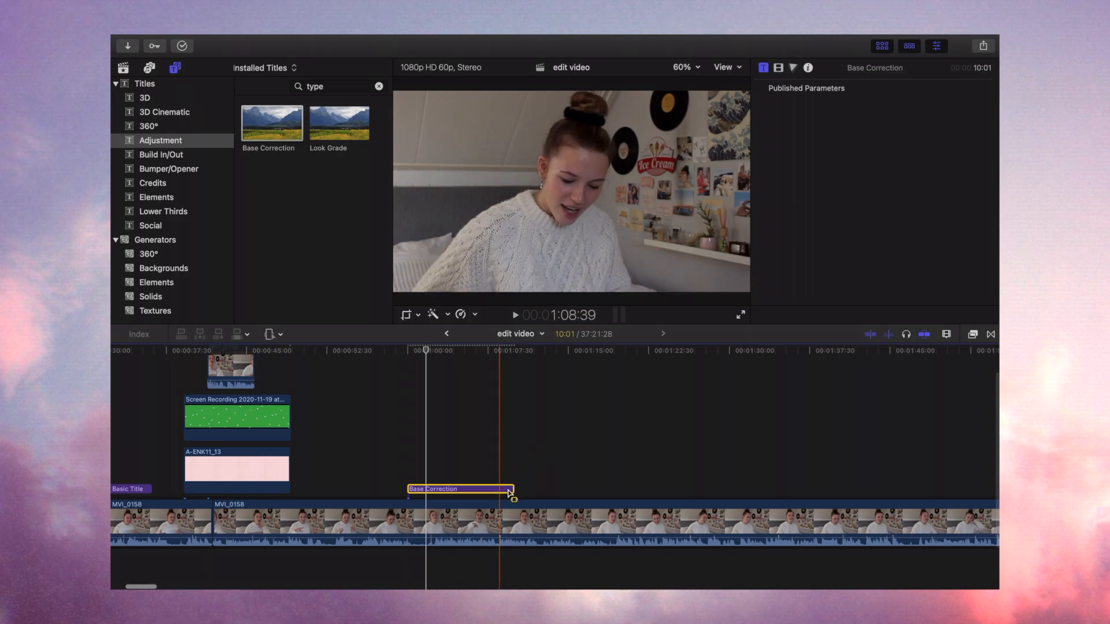
# Step: Clear the effects search for "round" and apply the Color Board effect to the Base Correction layer
pyautogui.click(867, 580)
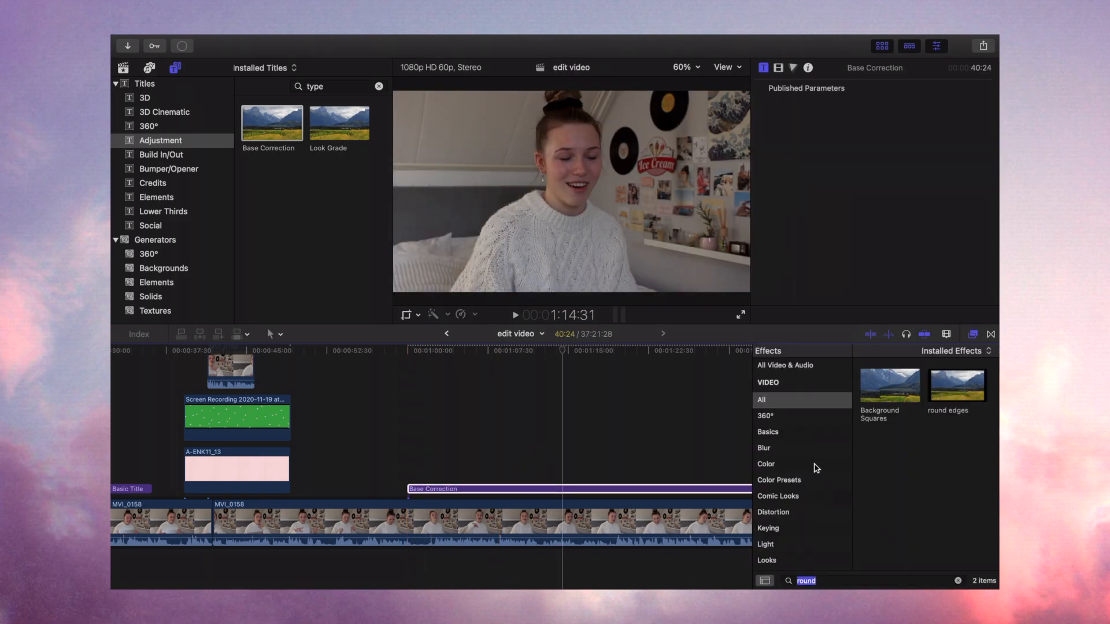
pyautogui.press('BackSpace')
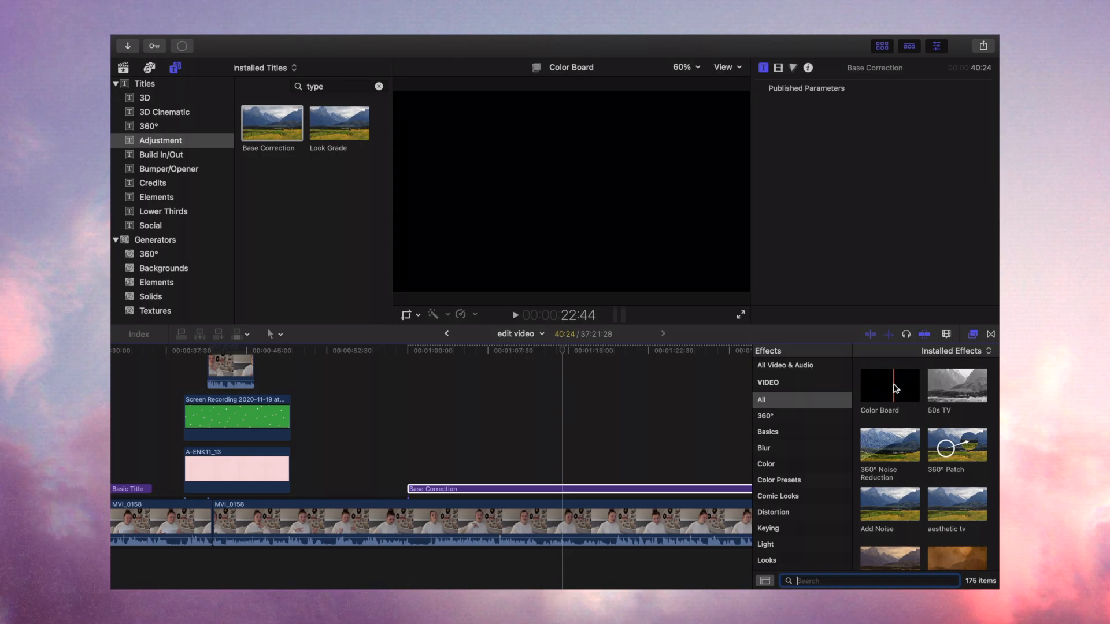
pyautogui.moveTo(896, 388); pyautogui.dragTo(660, 492)
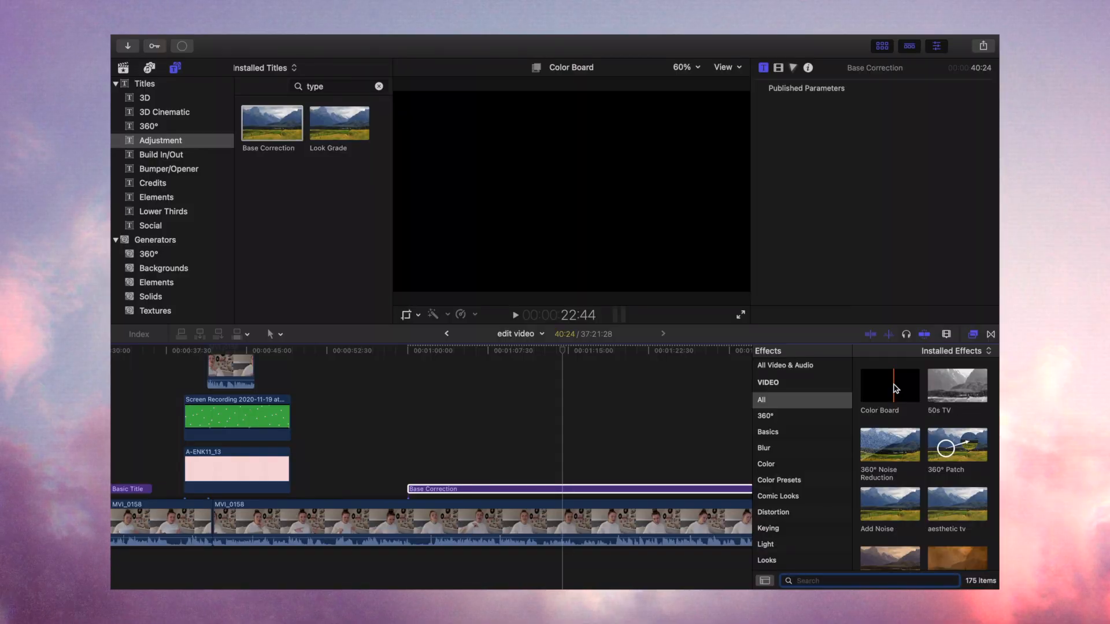
pyautogui.moveTo(890, 386); pyautogui.dragTo(662, 492)
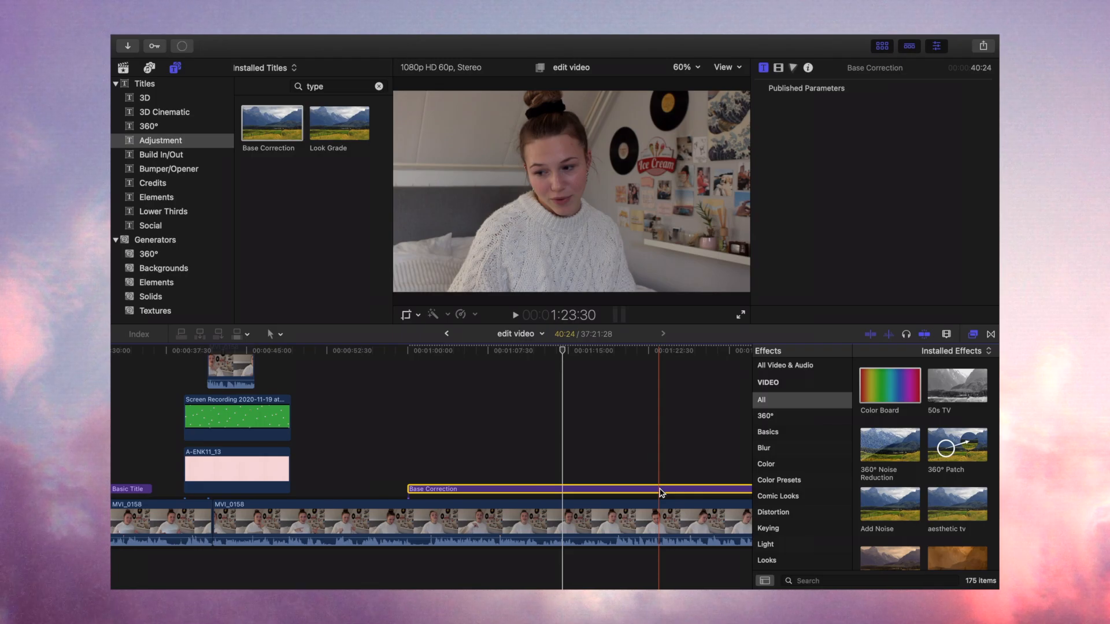
# Step: Adjust the Base Correction layer's Color Board exposure, testing the shadows and midtones and raising the highlights well above neutral
pyautogui.click(792, 68)
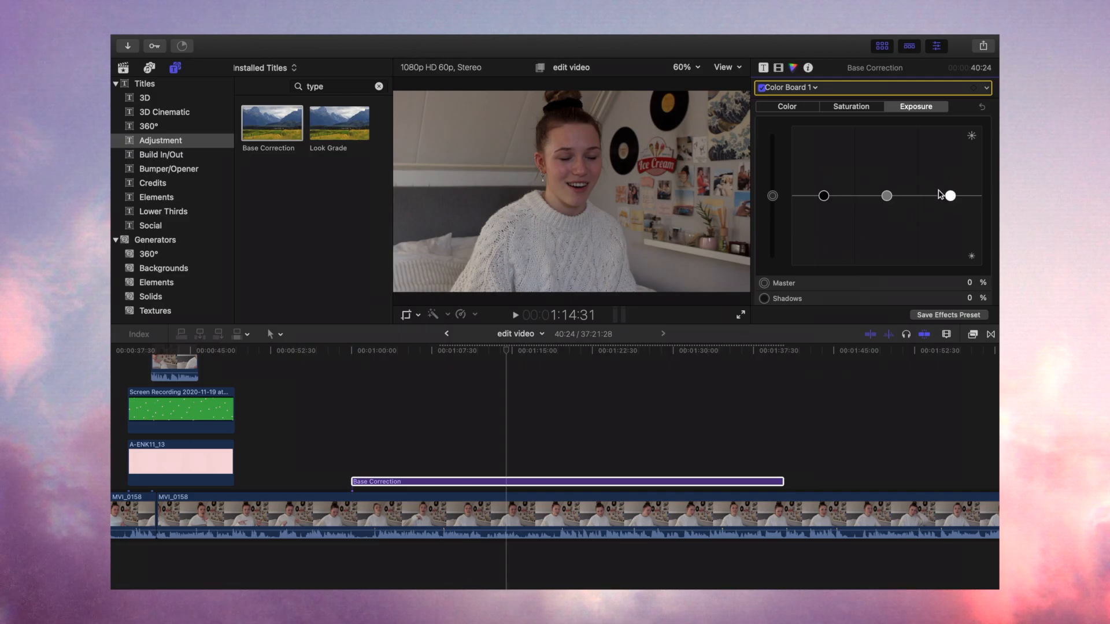
pyautogui.moveTo(955, 198); pyautogui.dragTo(950, 146)
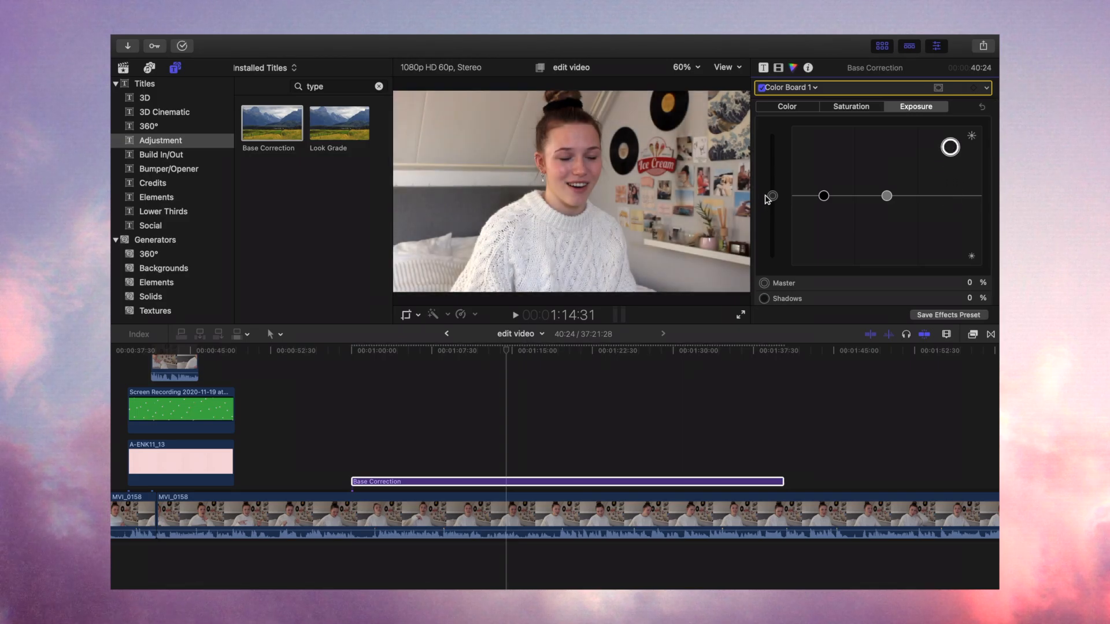
pyautogui.scroll(-1, 884, 197)
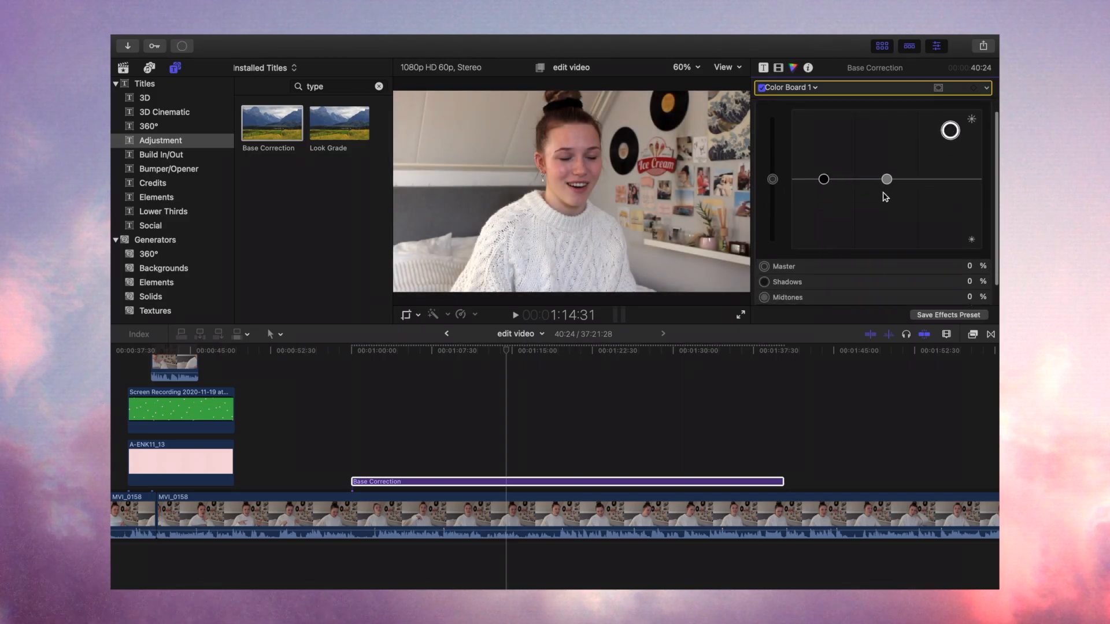
pyautogui.press('super+z')
pyautogui.moveTo(823, 196); pyautogui.dragTo(821, 165)
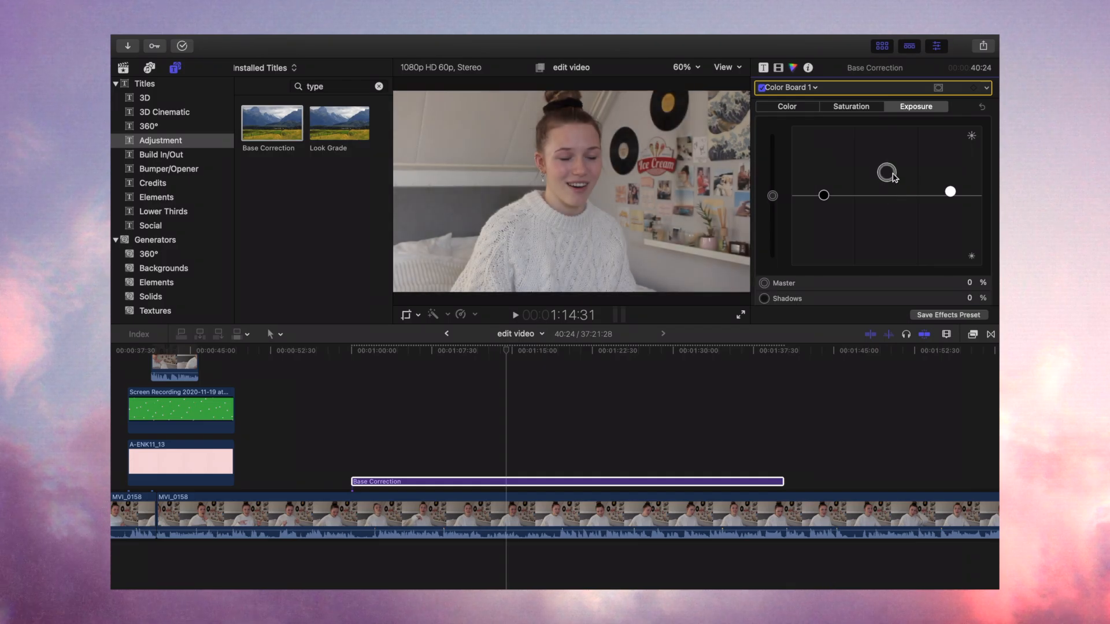
pyautogui.moveTo(892, 173); pyautogui.dragTo(894, 199)
pyautogui.moveTo(953, 193); pyautogui.dragTo(949, 149)
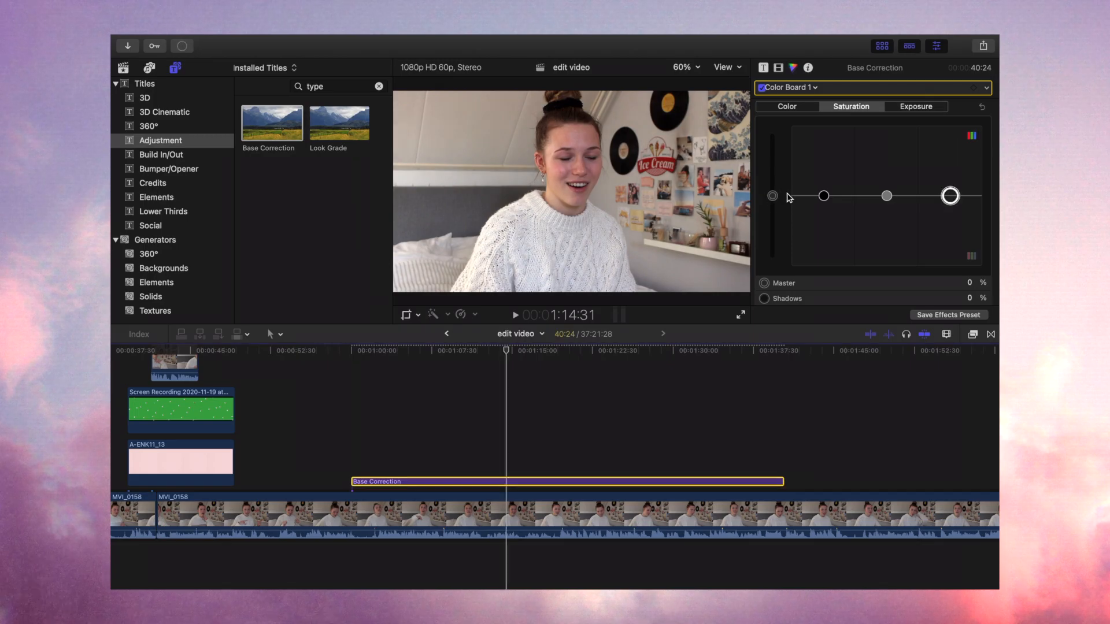
# Step: Set the Color Board's master saturation to 30% and compare the footage with the correction off and on
pyautogui.moveTo(775, 197)
pyautogui.mouseDown()
pyautogui.moveTo(773, 164)
pyautogui.moveTo(772, 178)
pyautogui.mouseUp()
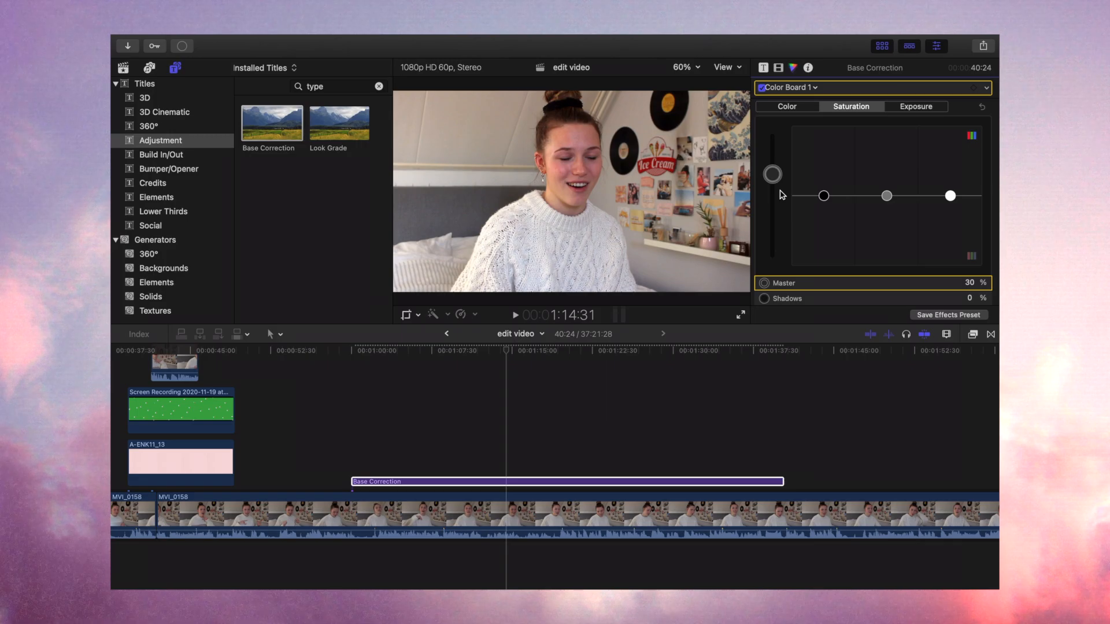
pyautogui.click(761, 88)
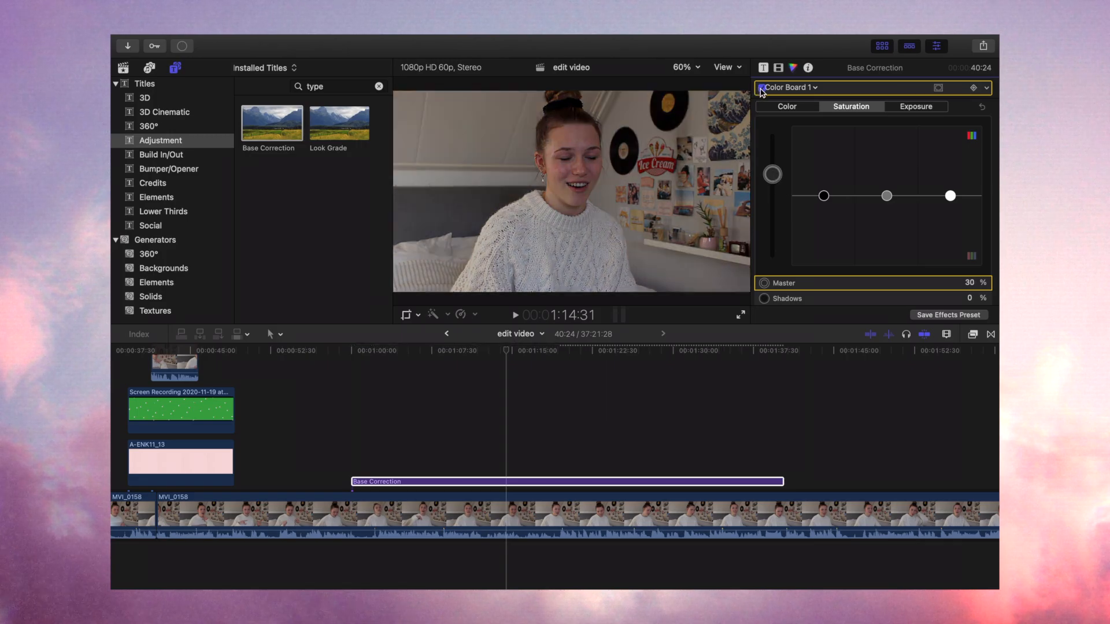
pyautogui.click(761, 88)
# Step: Tint the footage warm by setting the Color Board's master color to 44° at 5%, comparing with the correction off and on
pyautogui.click(793, 107)
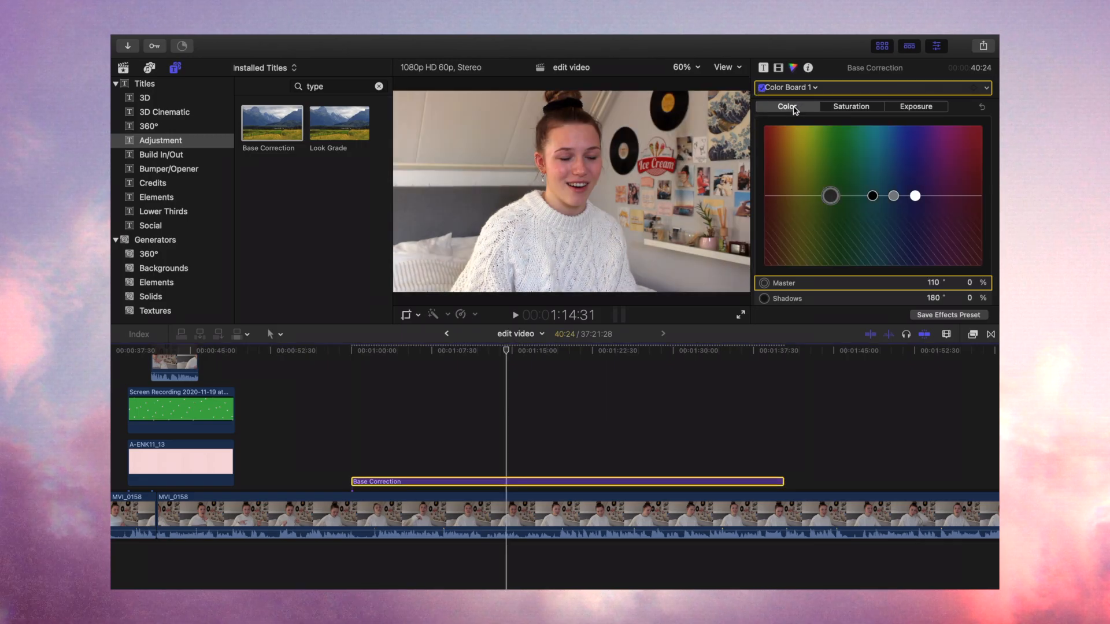
pyautogui.click(830, 195)
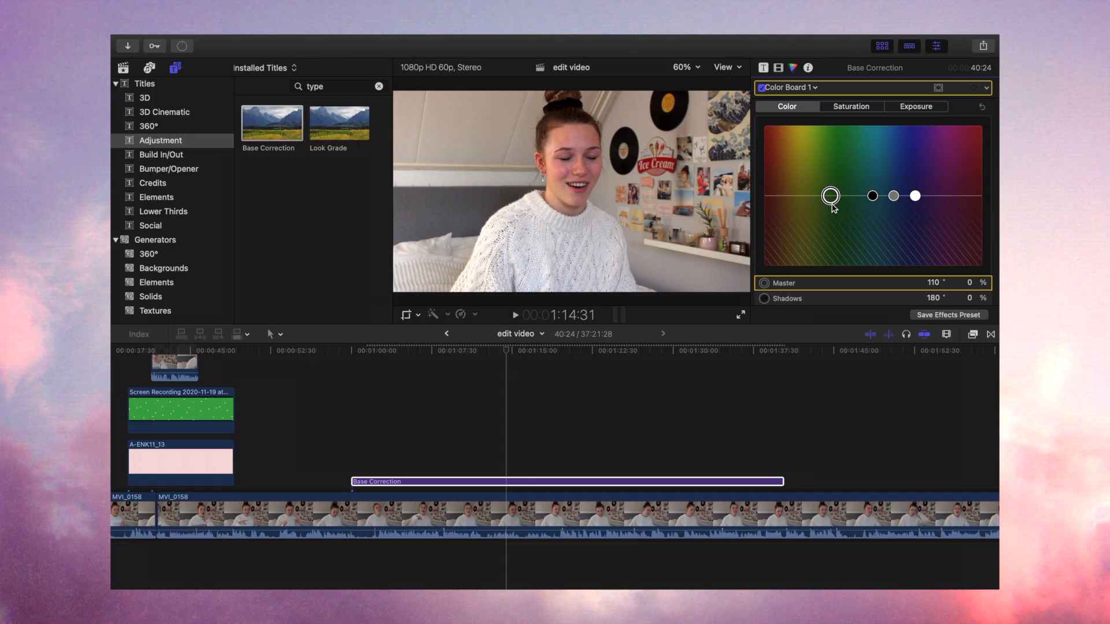
pyautogui.moveTo(822, 199); pyautogui.dragTo(793, 195)
pyautogui.moveTo(792, 195); pyautogui.dragTo(791, 195)
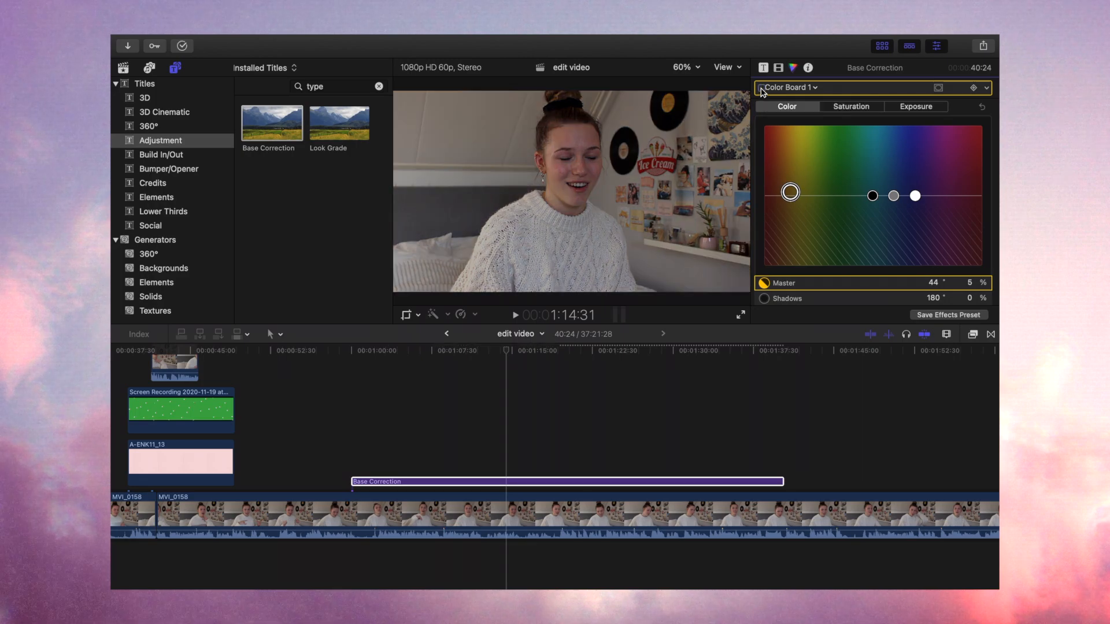
pyautogui.click(761, 88)
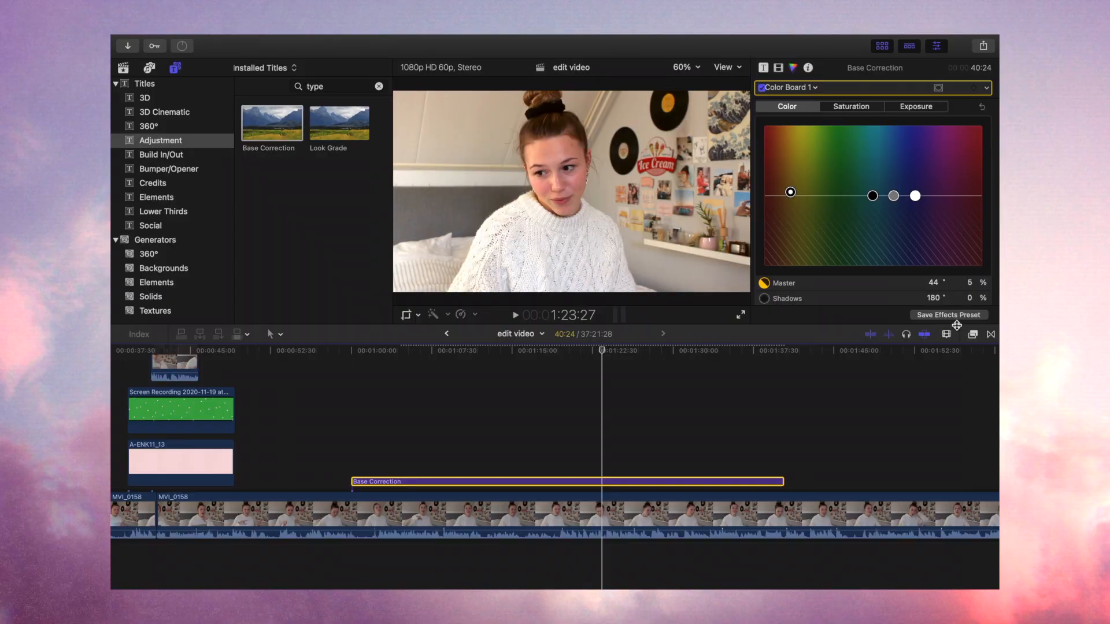
# Step: Review the options for saving the Color Board correction as an effects preset, and close them without saving
pyautogui.click(952, 316)
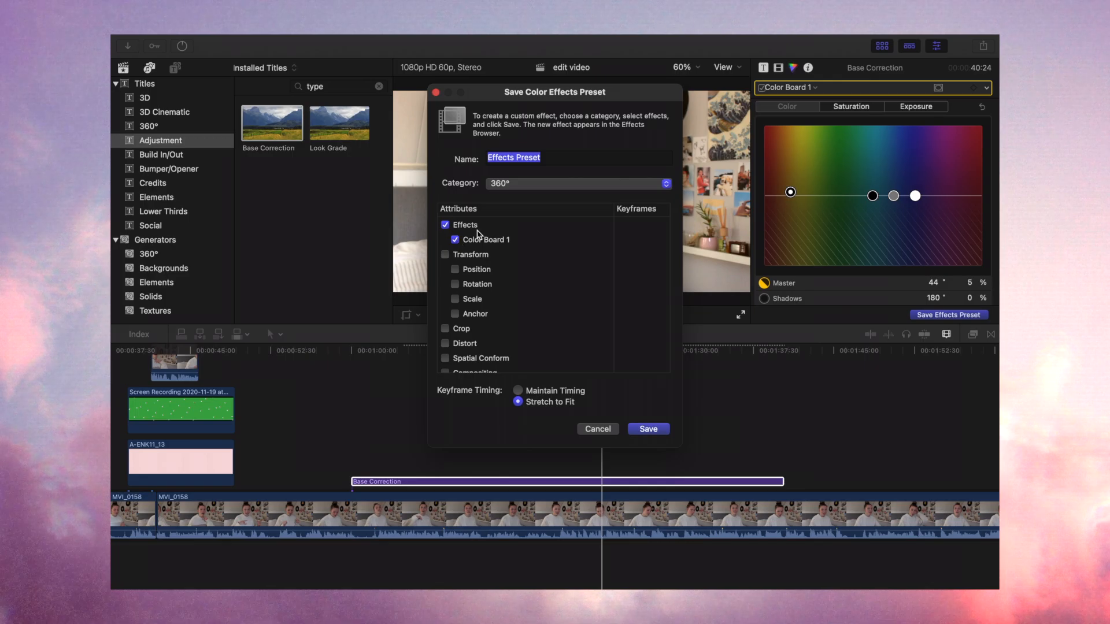
pyautogui.click(596, 430)
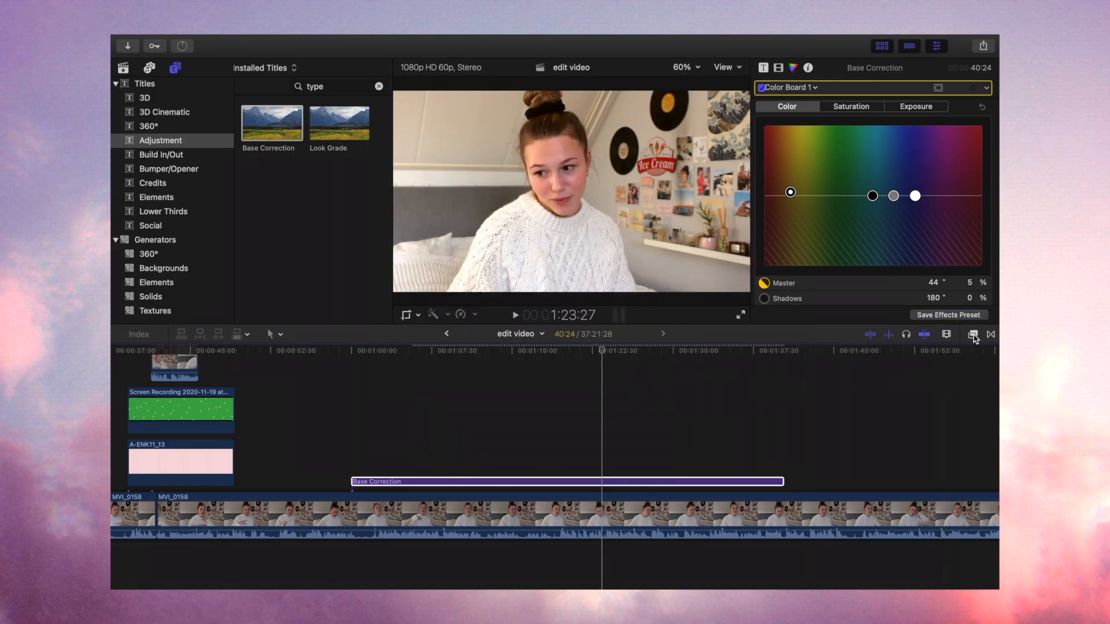